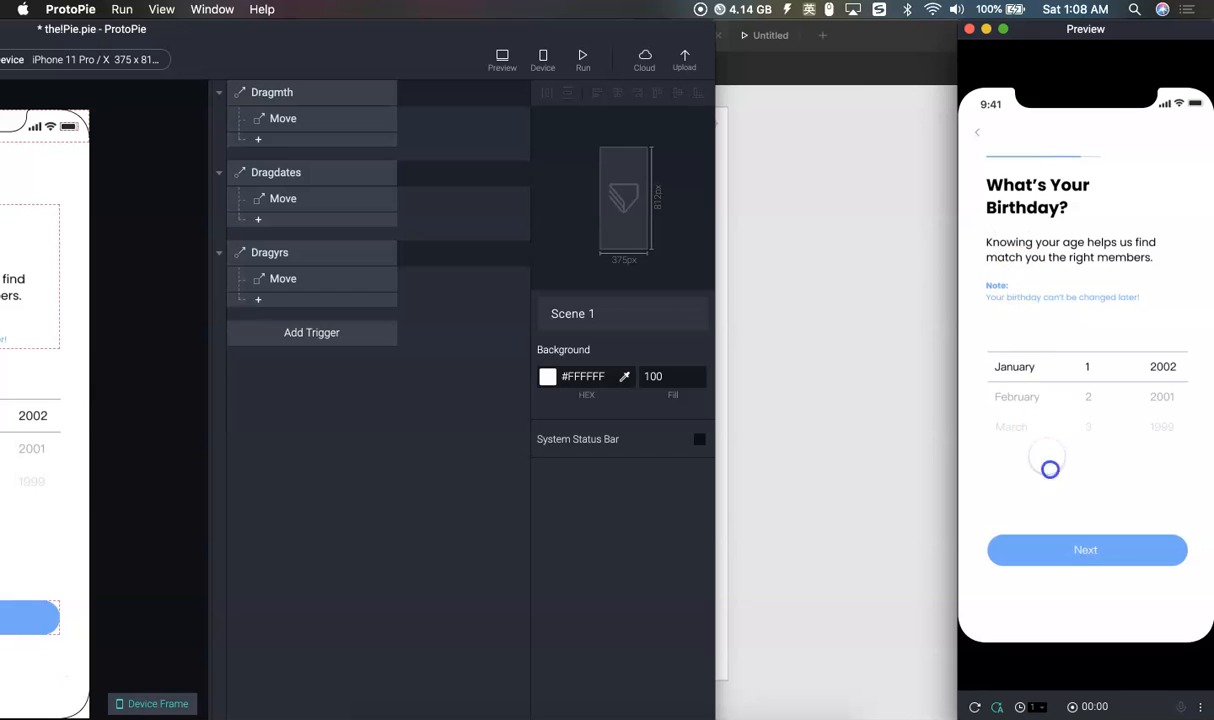
# Test the birthday picker in the preview by scrolling through the month, date and year columns
pyautogui.moveTo(1051, 421); pyautogui.dragTo(1043, 252)
pyautogui.moveTo(1091, 418); pyautogui.dragTo(1091, 376)
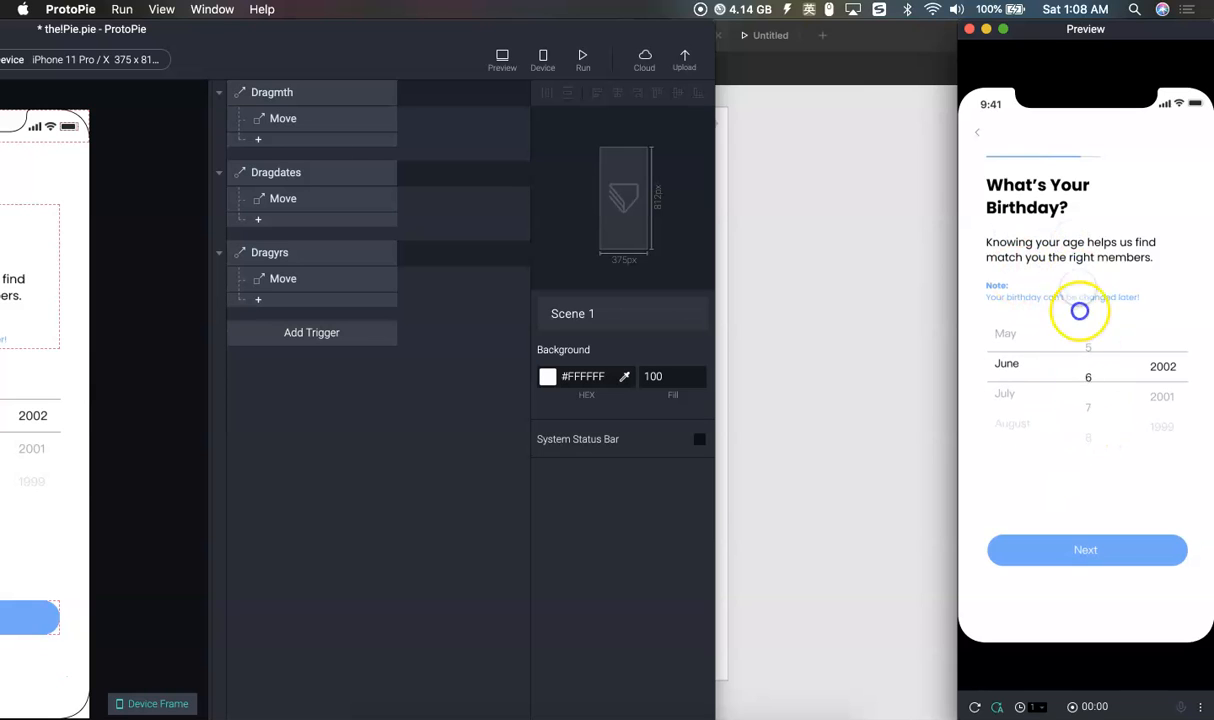
pyautogui.moveTo(1160, 428); pyautogui.dragTo(1138, 203)
pyautogui.moveTo(1177, 418); pyautogui.dragTo(1170, 103)
pyautogui.moveTo(1093, 423); pyautogui.dragTo(1078, 144)
pyautogui.moveTo(1008, 432); pyautogui.dragTo(977, 135)
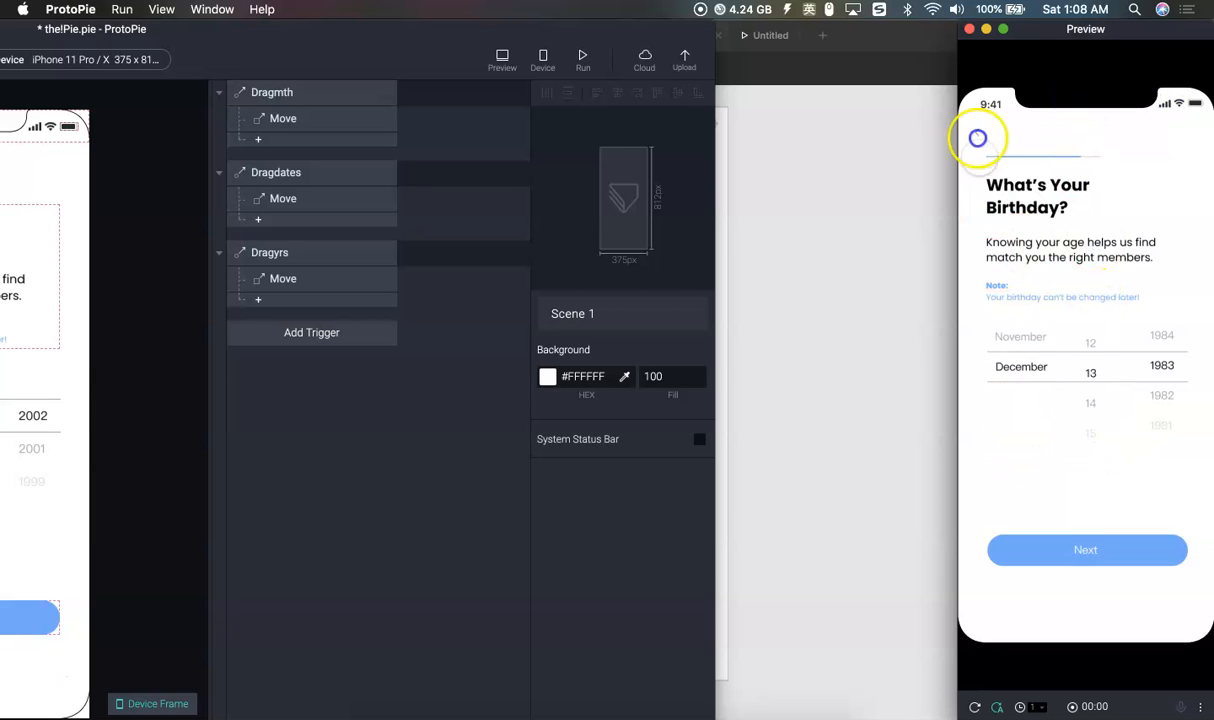
pyautogui.moveTo(1022, 372); pyautogui.dragTo(1034, 684)
pyautogui.moveTo(1020, 345); pyautogui.dragTo(1033, 520)
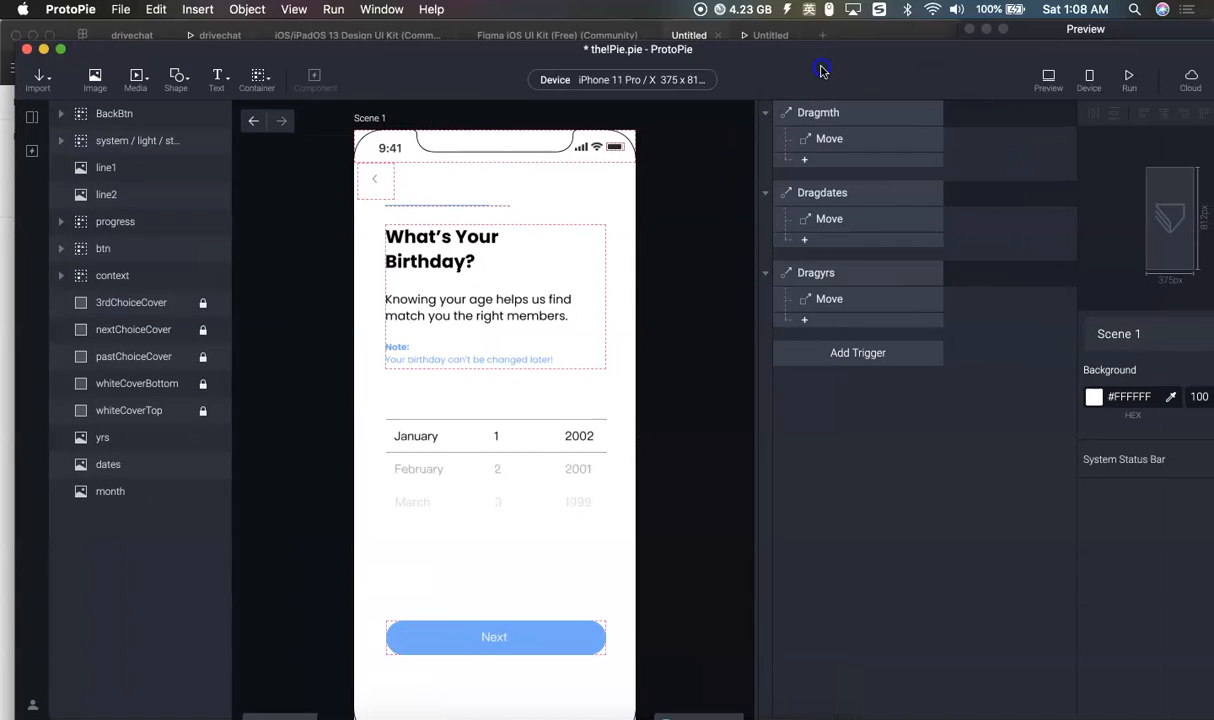
# Switch to the Figma design and examine the bday frame from the status bar down to the Next button
pyautogui.click(43, 49)
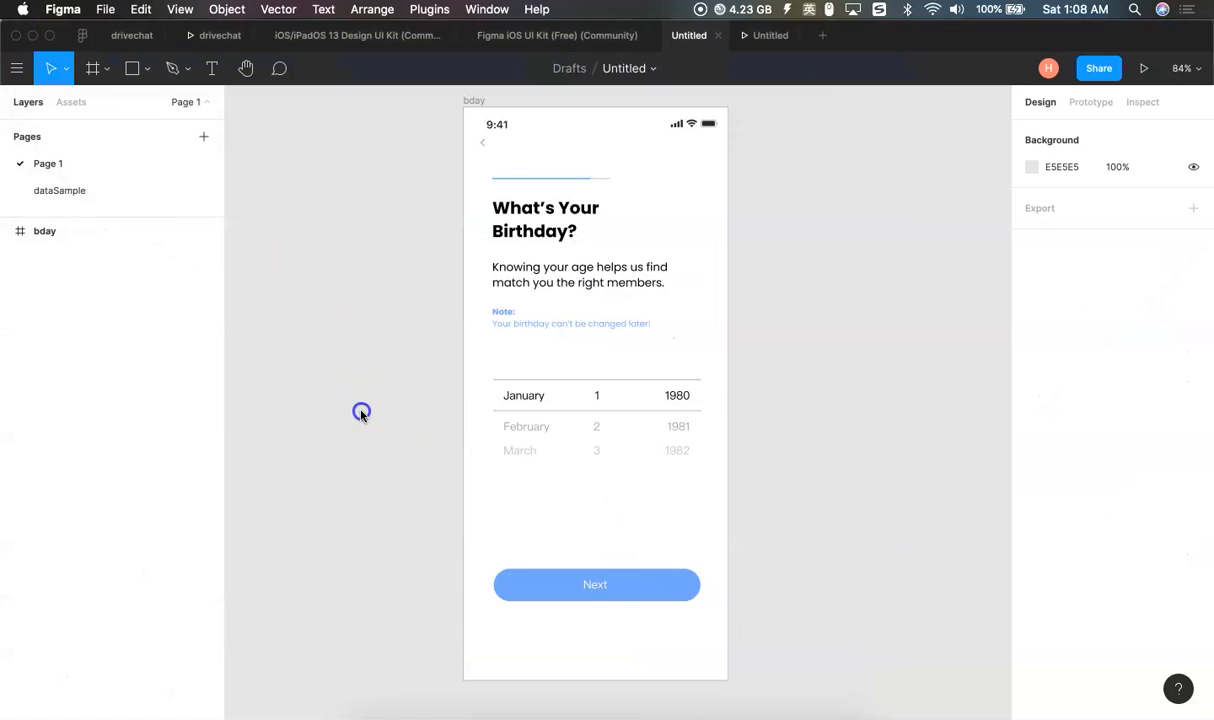
pyautogui.scroll(5, 452, 128)
pyautogui.scroll(-4, 446, 136)
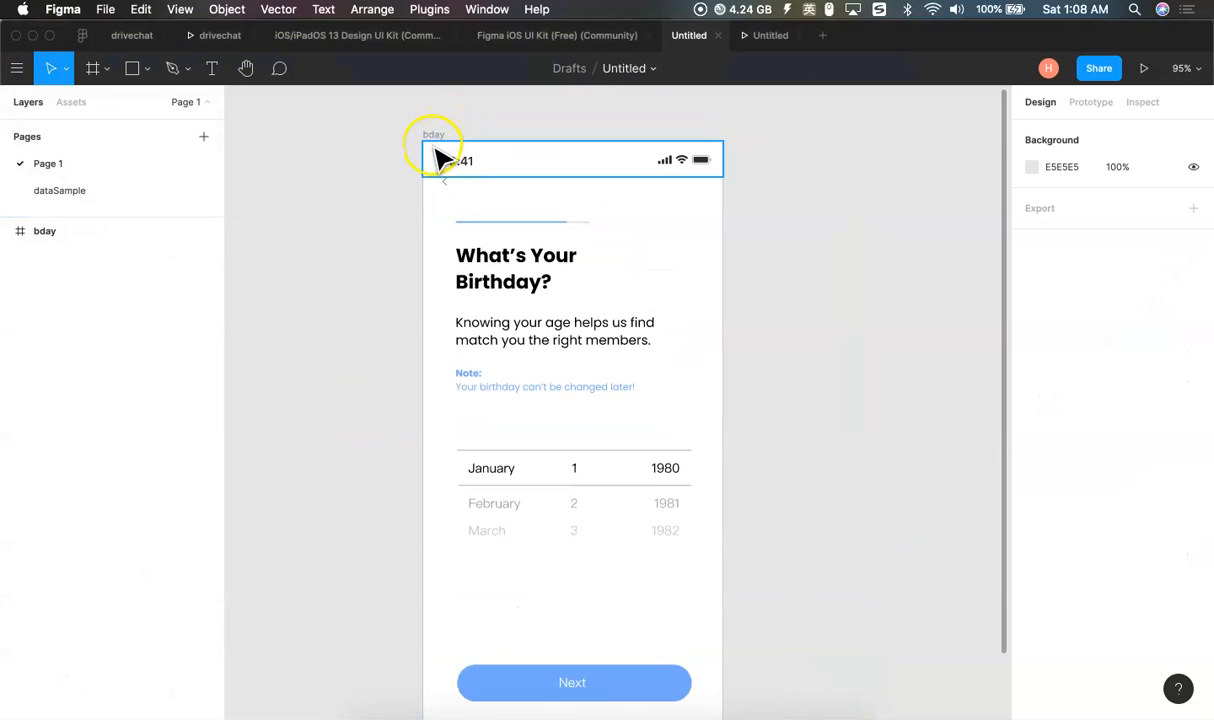
pyautogui.scroll(-1, 440, 150)
pyautogui.scroll(1, 523, 197)
pyautogui.scroll(2, 472, 286)
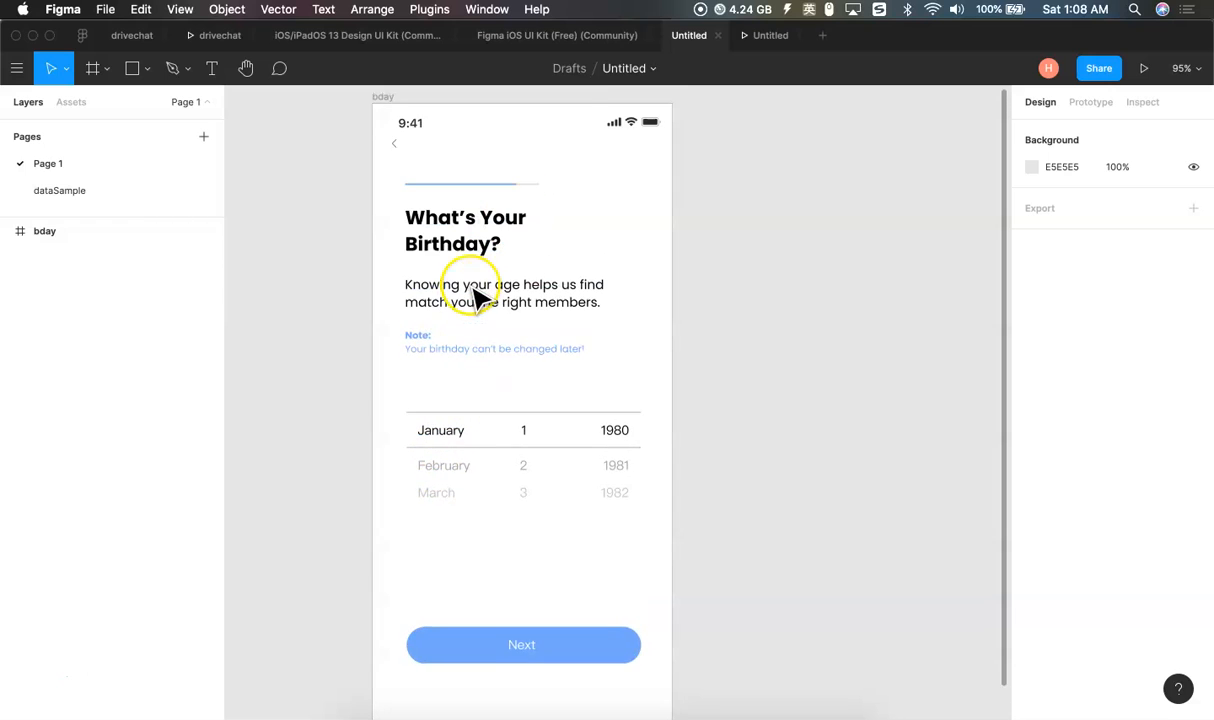
pyautogui.scroll(-1, 729, 528)
pyautogui.scroll(-2, 725, 545)
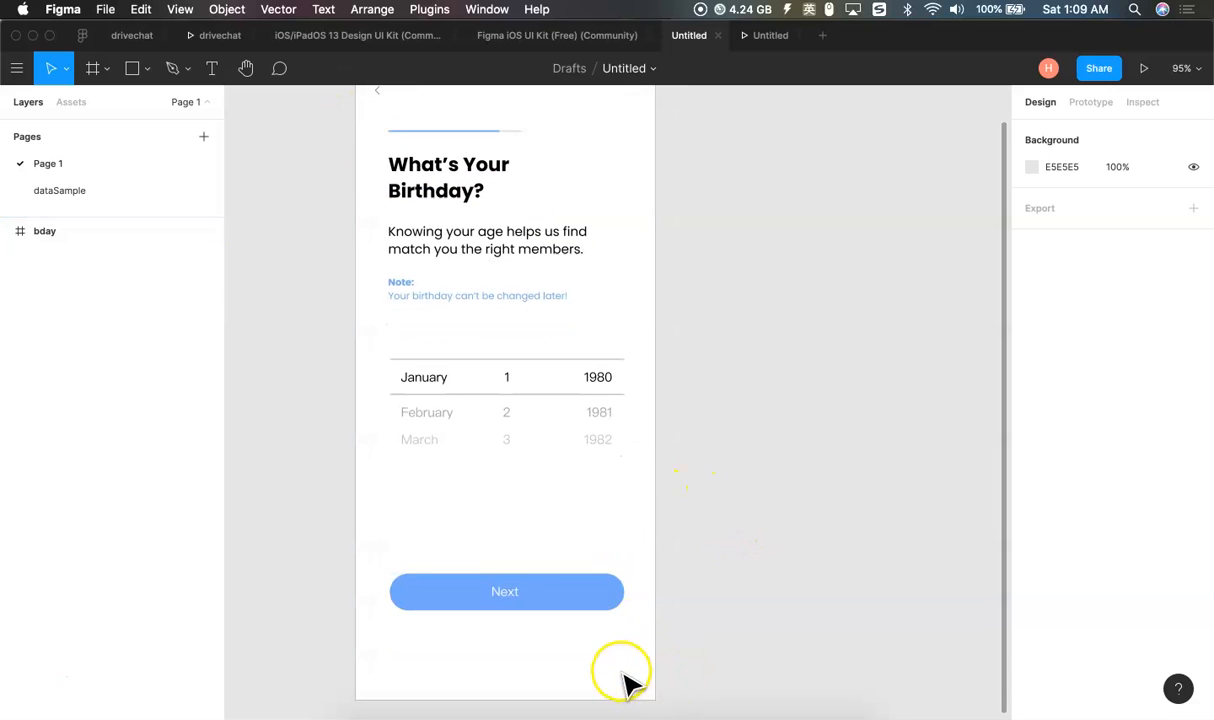
pyautogui.scroll(2, 665, 660)
# Select the month, date and year text rows in the bday frame's picker to inspect them, clearing the selection after
pyautogui.moveTo(648, 580); pyautogui.dragTo(336, 415)
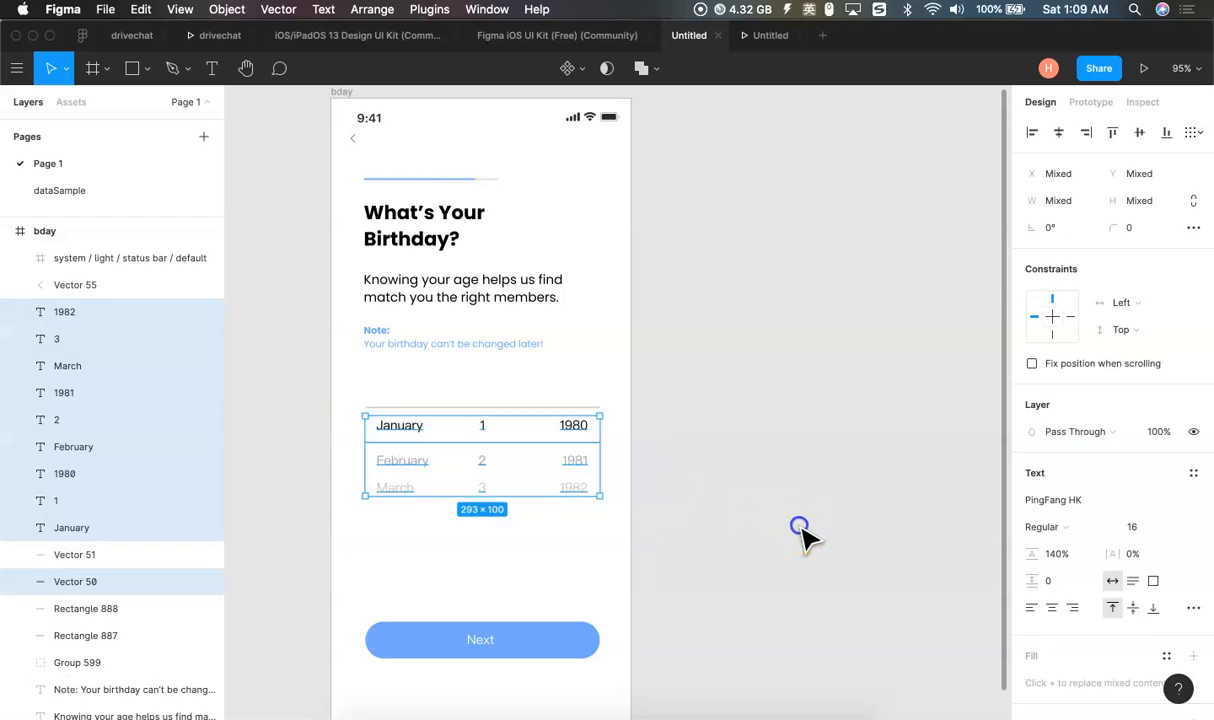
pyautogui.click(800, 530)
pyautogui.moveTo(602, 558); pyautogui.dragTo(344, 401)
pyautogui.click(707, 522)
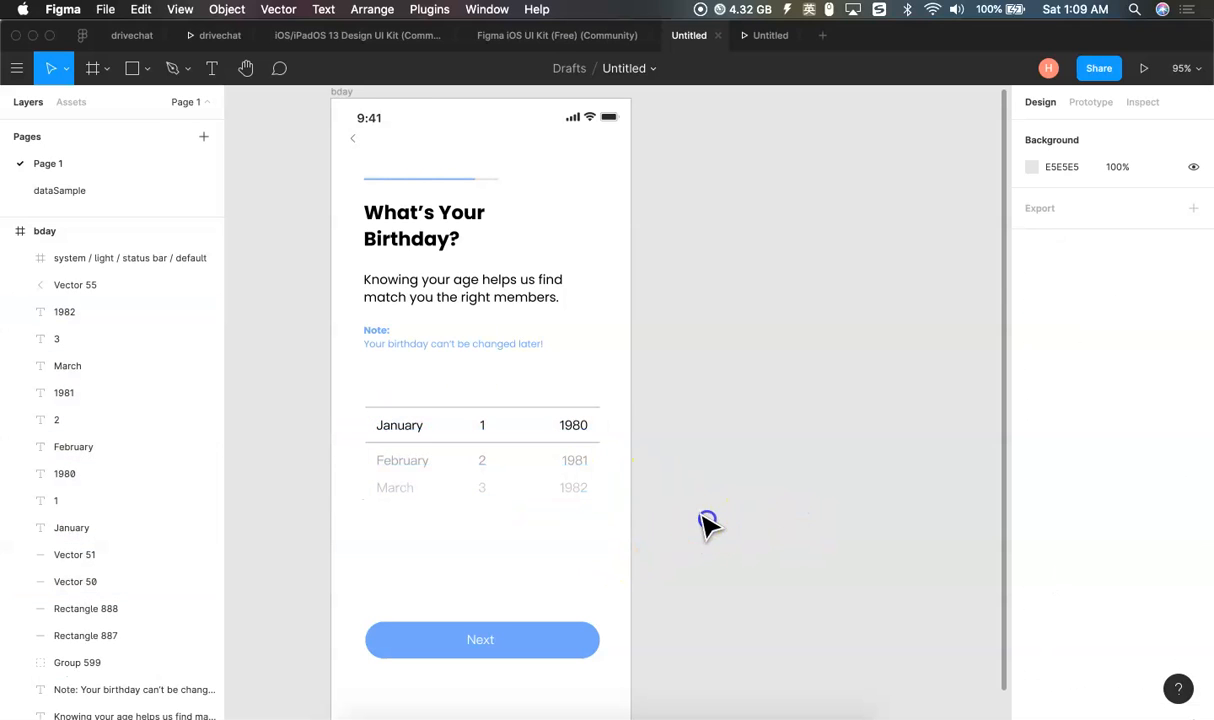
# Open the dataSample page and inspect the separate month, dates and yrs frames
pyautogui.click(91, 194)
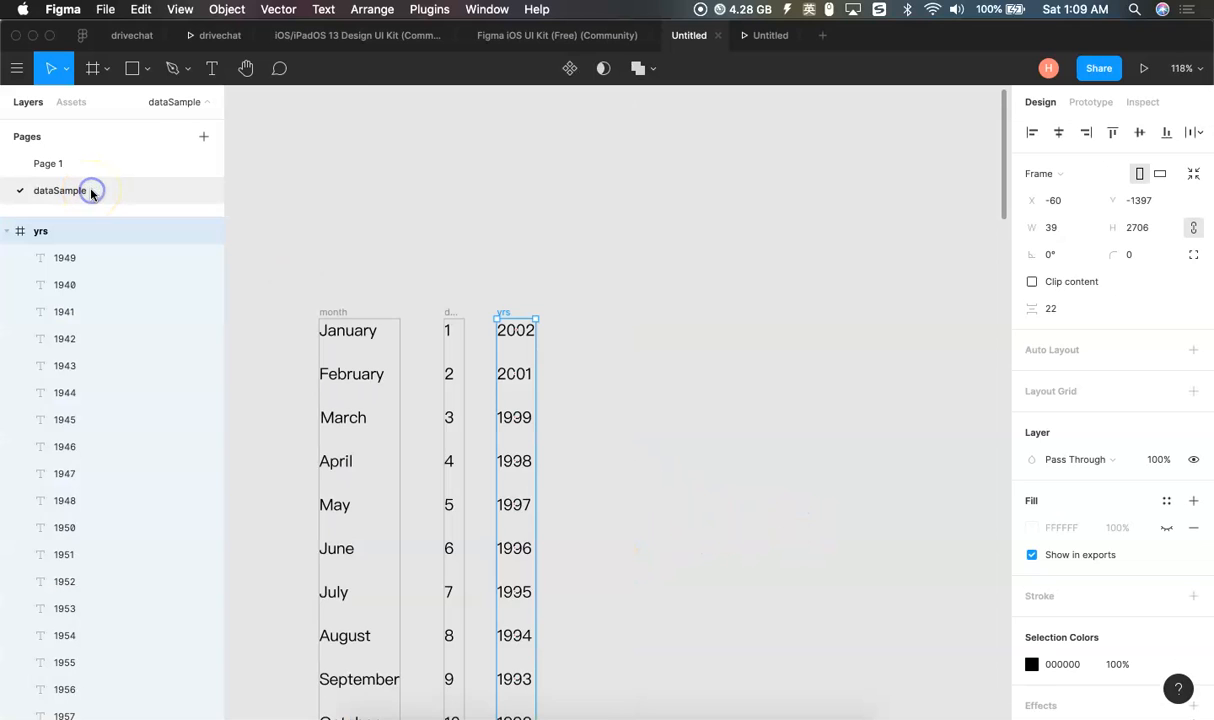
pyautogui.scroll(-3, 466, 333)
pyautogui.click(354, 183)
pyautogui.scroll(-2, 378, 220)
pyautogui.scroll(-3, 385, 225)
pyautogui.scroll(1, 479, 405)
pyautogui.click(488, 210)
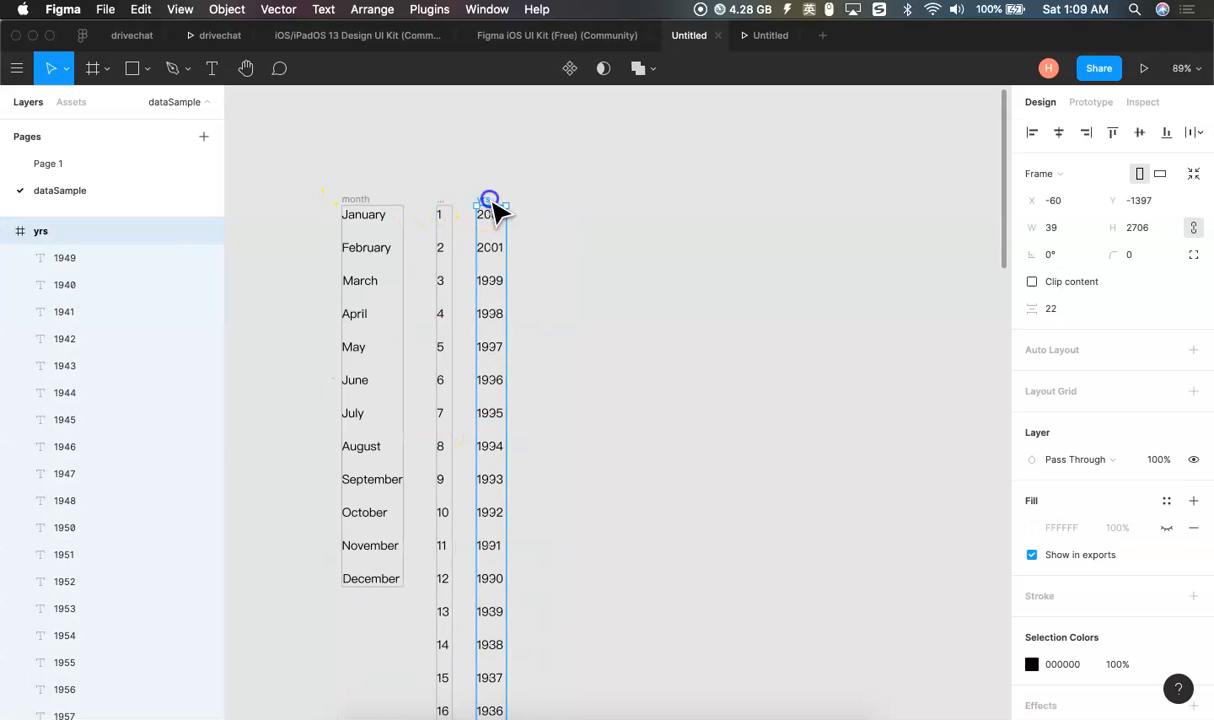
pyautogui.click(446, 207)
pyautogui.scroll(8, 430, 212)
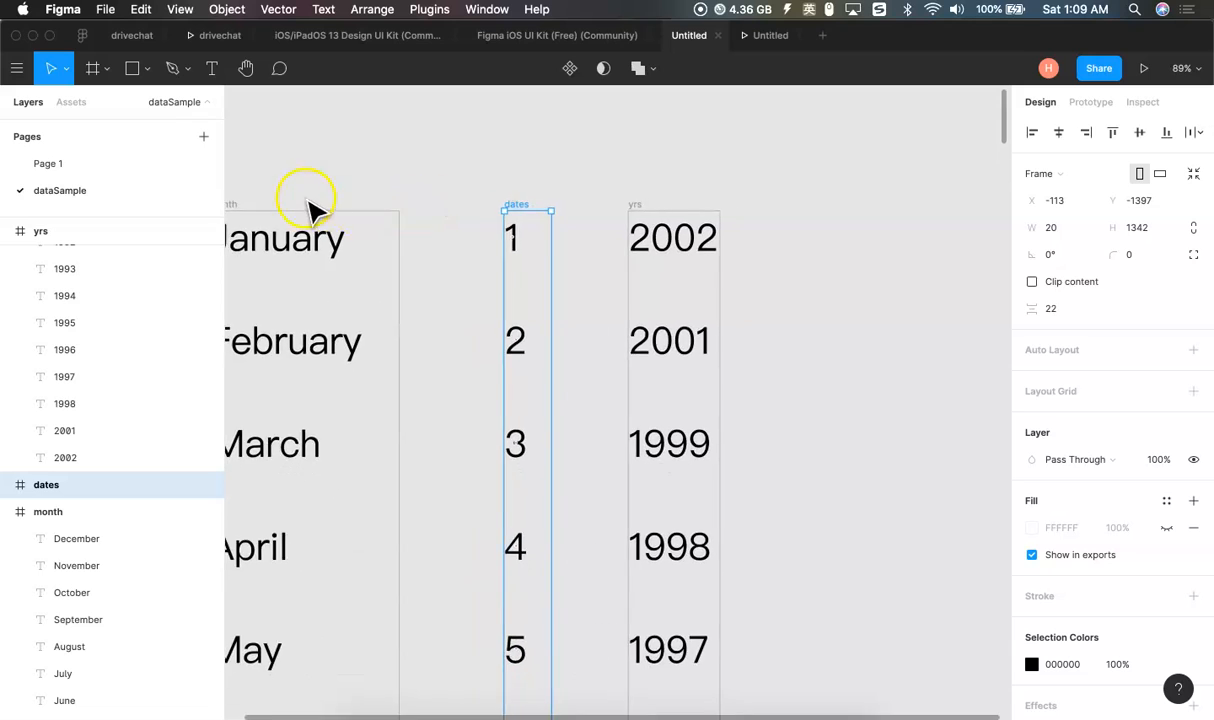
pyautogui.click(404, 191)
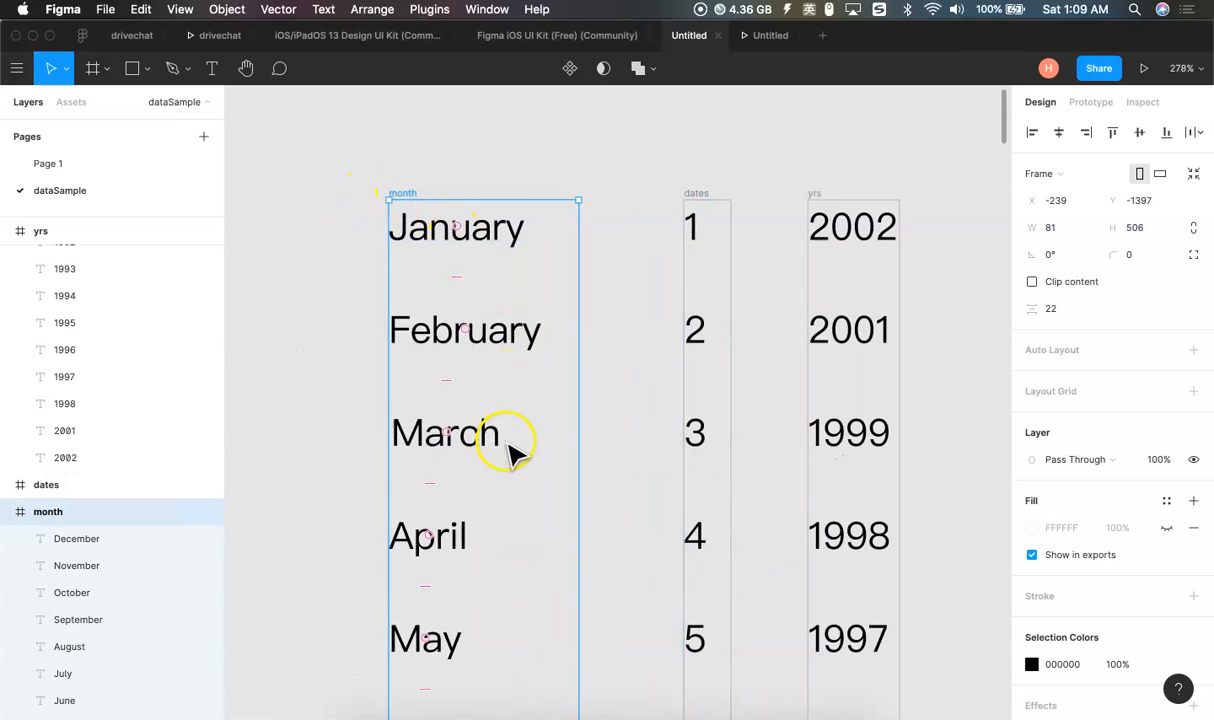
# Inspect the text items and the vertical spacing between them in the month frame
pyautogui.scroll(-2, 510, 447)
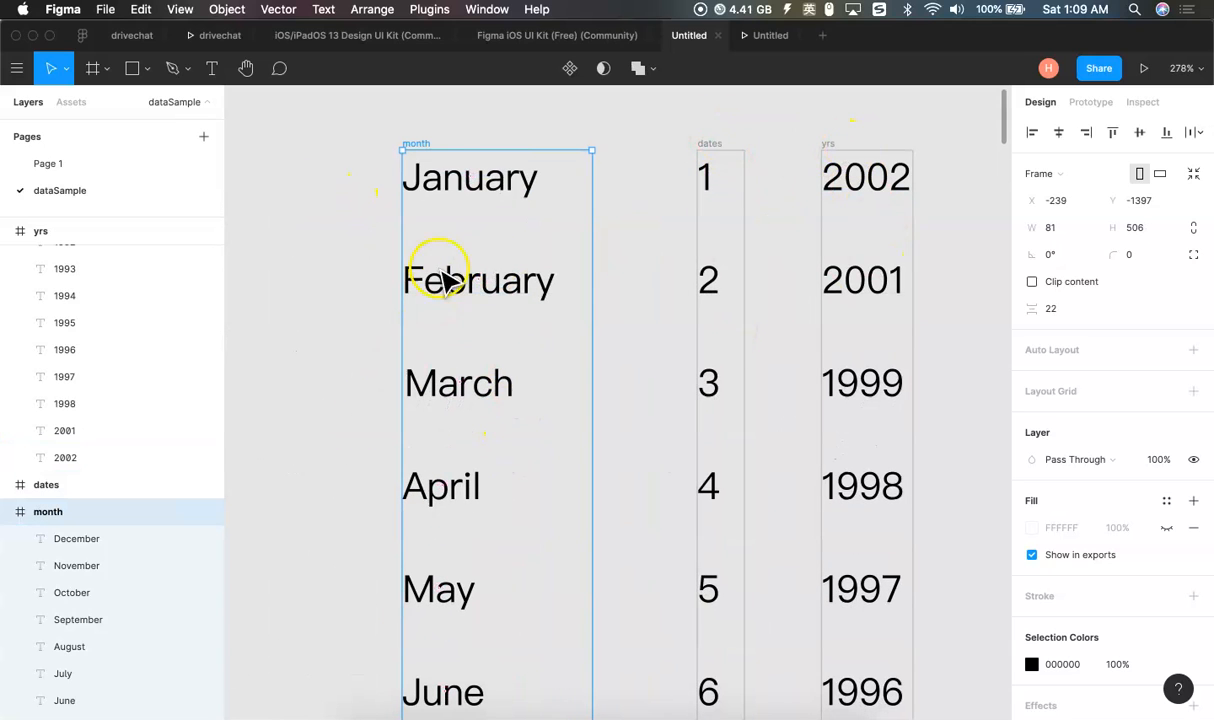
pyautogui.click(458, 188)
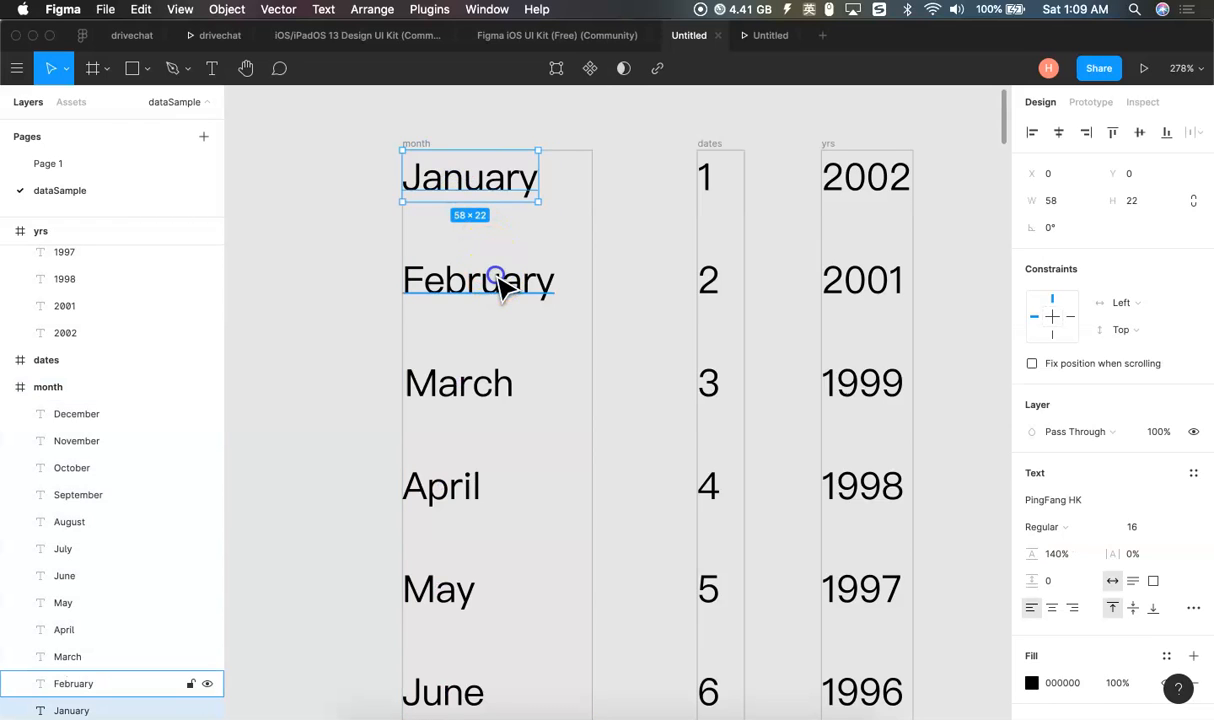
pyautogui.keyDown('shift'); pyautogui.click(496, 281); pyautogui.keyUp('shift')
pyautogui.keyDown('shift'); pyautogui.click(488, 379); pyautogui.keyUp('shift')
pyautogui.click(528, 441)
pyautogui.click(495, 283)
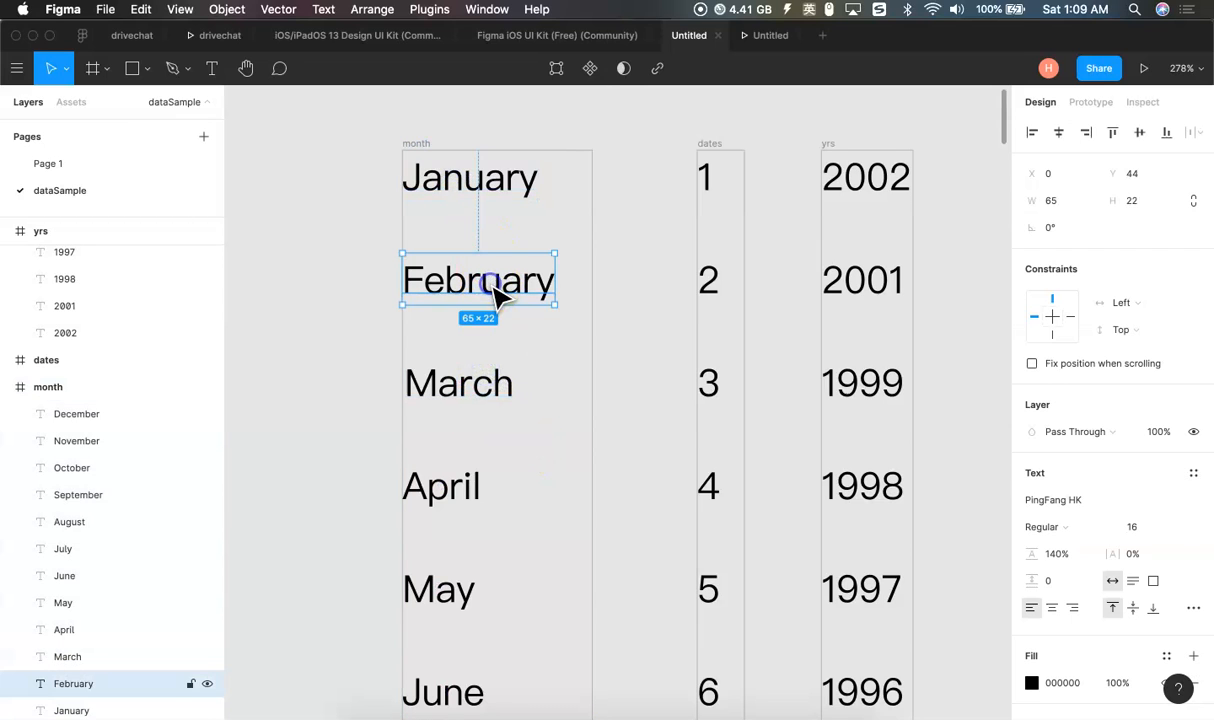
pyautogui.press('Return')
pyautogui.press('Escape')
pyautogui.moveTo(504, 293)
pyautogui.mouseDown()
pyautogui.moveTo(531, 303)
pyautogui.moveTo(515, 274)
pyautogui.moveTo(505, 290)
pyautogui.mouseUp()
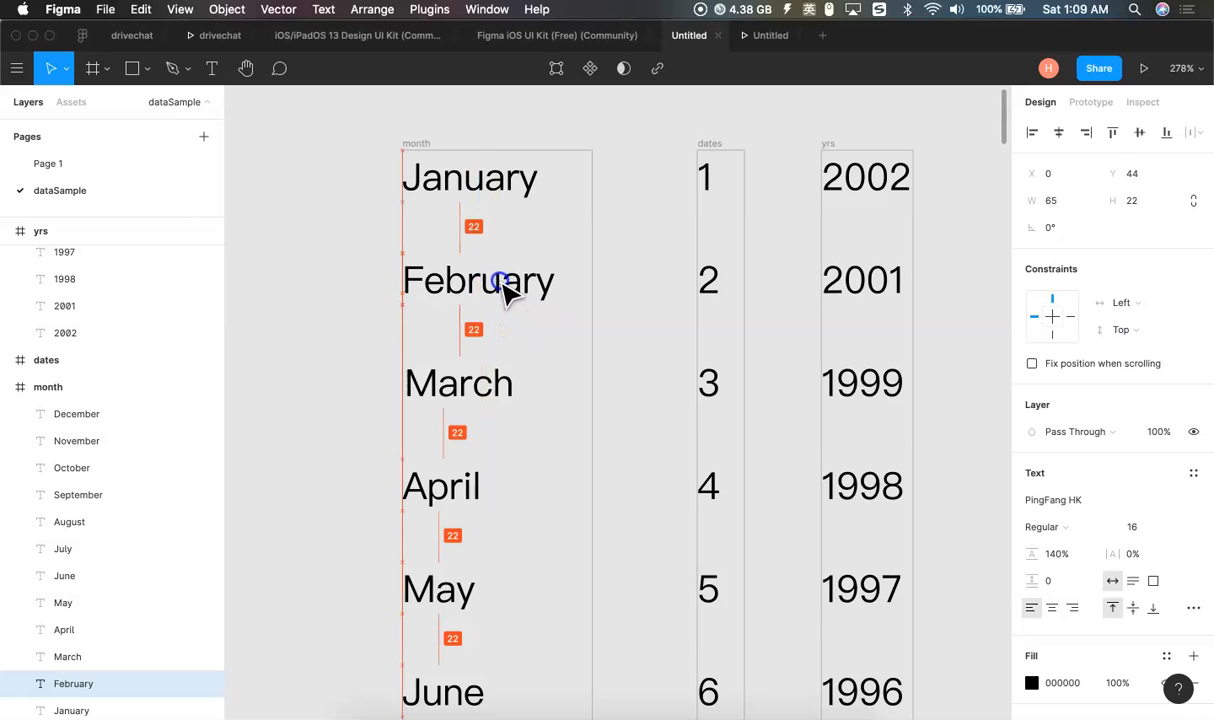
pyautogui.click(531, 358)
# Select the month frame and review its export settings, and look over the full length of the three data columns
pyautogui.scroll(-2, 600, 398)
pyautogui.scroll(-3, 604, 398)
pyautogui.scroll(-3, 515, 130)
pyautogui.click(476, 139)
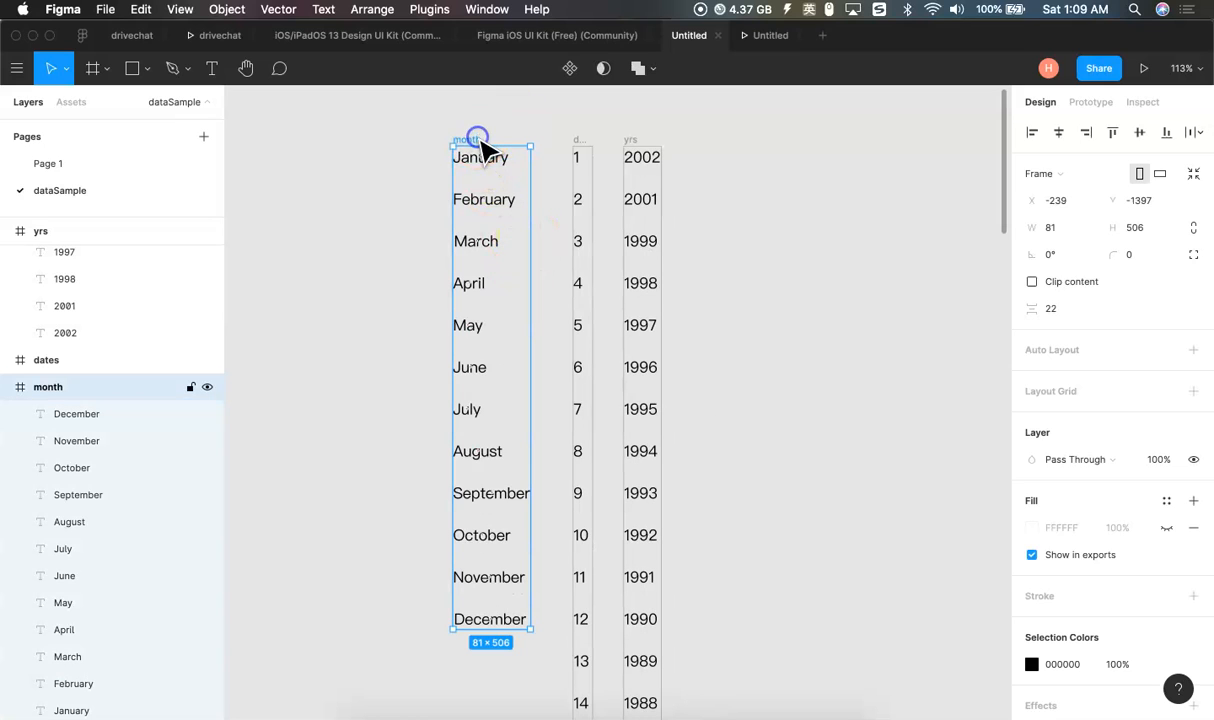
pyautogui.scroll(-4, 1081, 569)
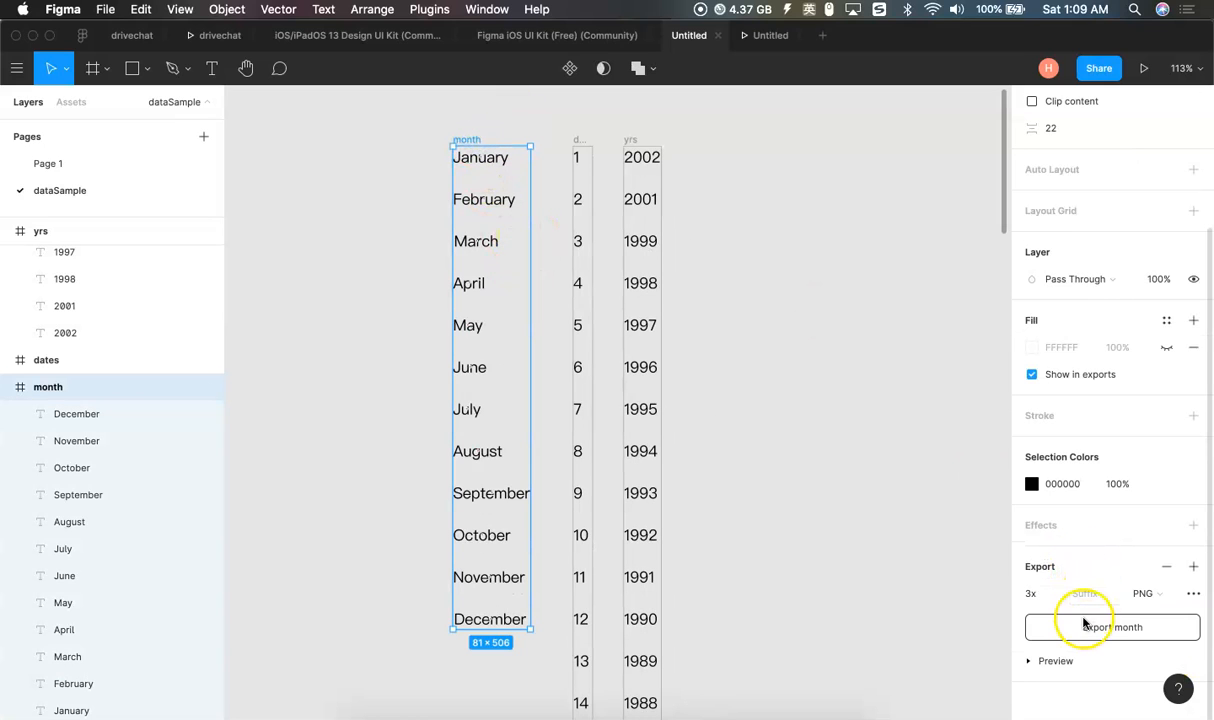
pyautogui.scroll(-5, 845, 560)
pyautogui.scroll(-4, 855, 566)
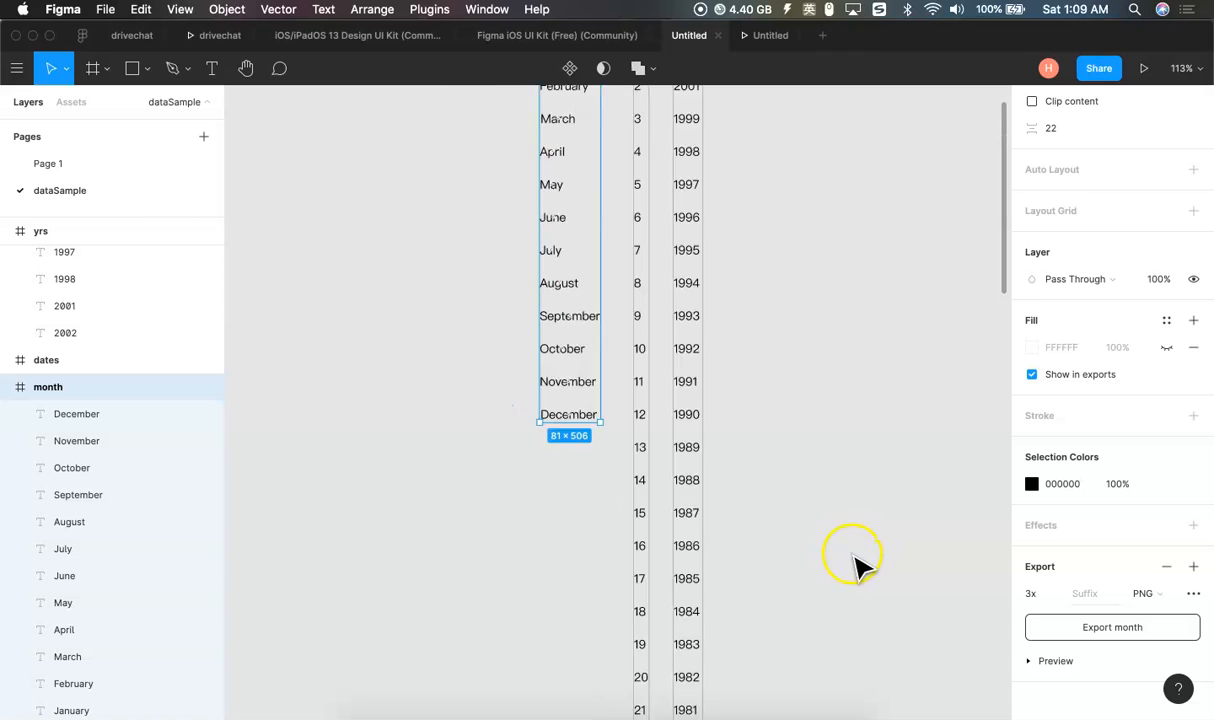
pyautogui.scroll(-3, 895, 545)
pyautogui.scroll(-3, 921, 558)
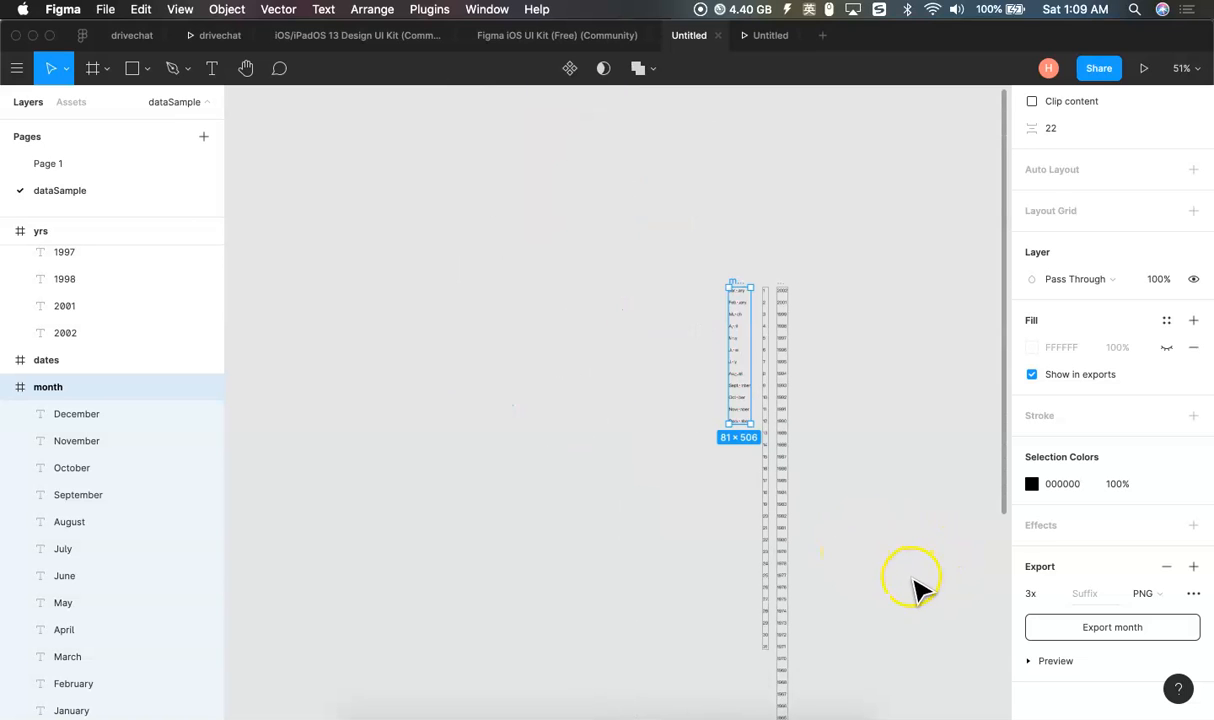
# Try to export the month frame as a 3x PNG
pyautogui.click(1049, 596)
pyautogui.click(1052, 597)
pyautogui.click(1162, 630)
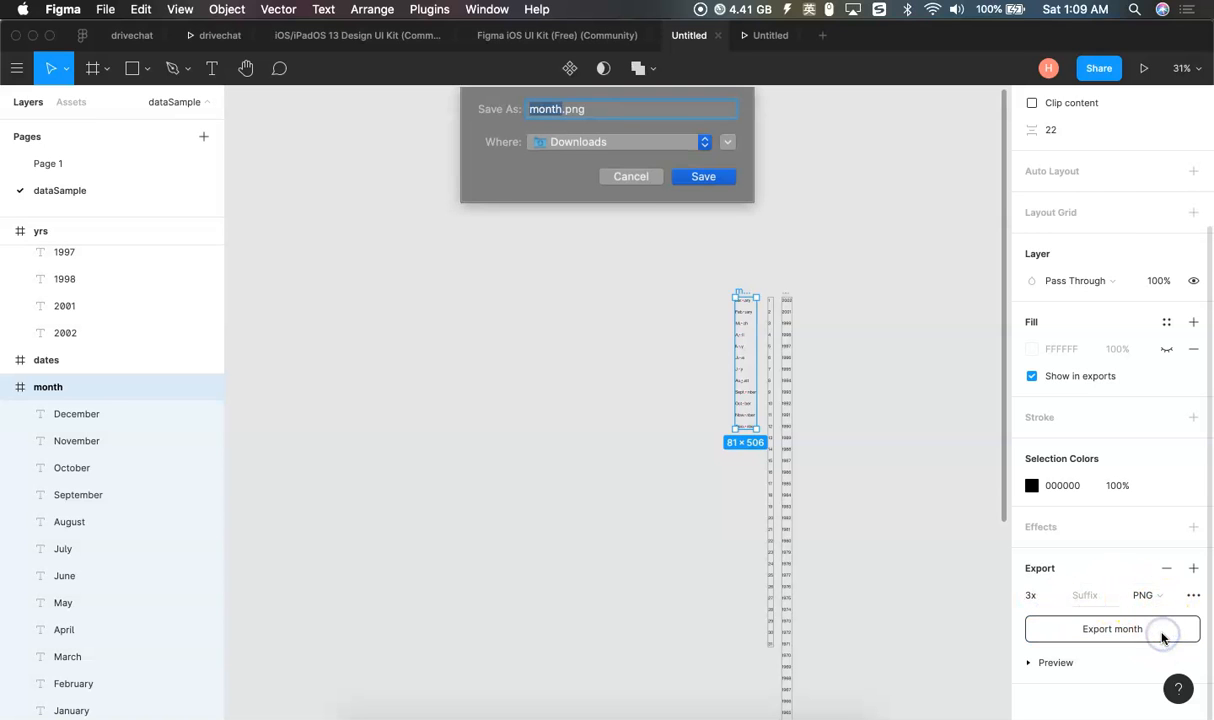
pyautogui.click(636, 180)
# Switch to ProtoPie and bring its editor window fully into view
pyautogui.click(645, 708)
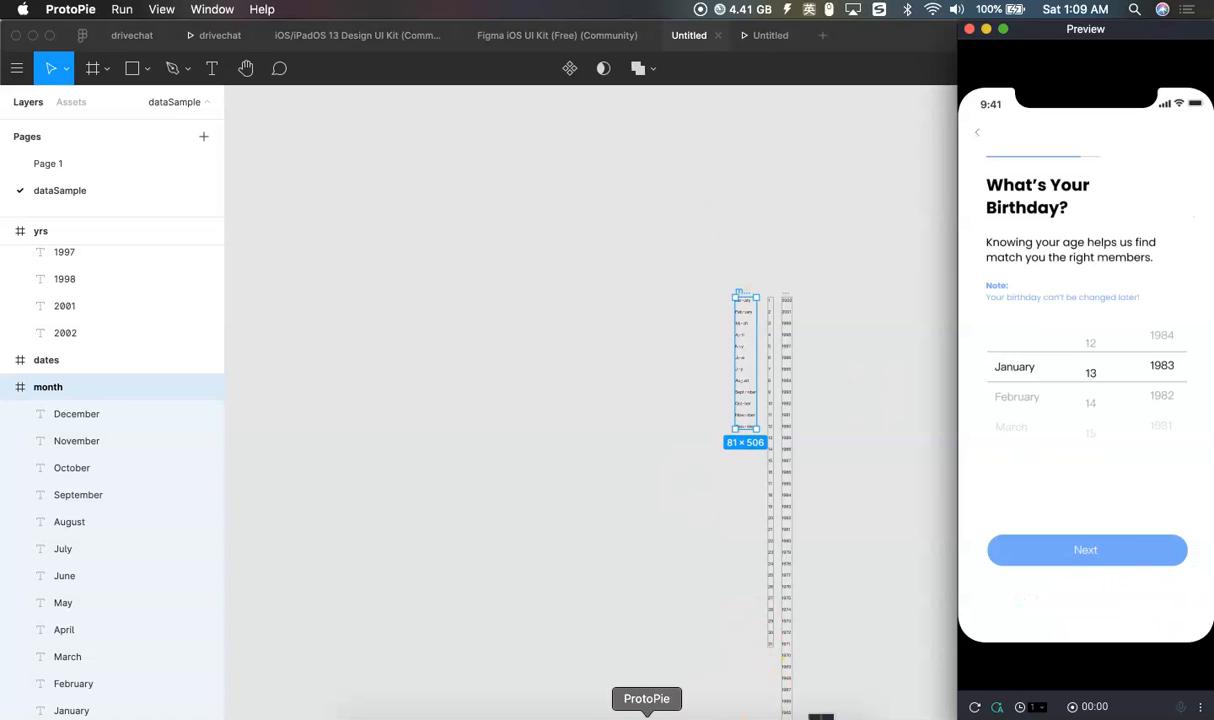
pyautogui.moveTo(857, 69); pyautogui.dragTo(472, 360)
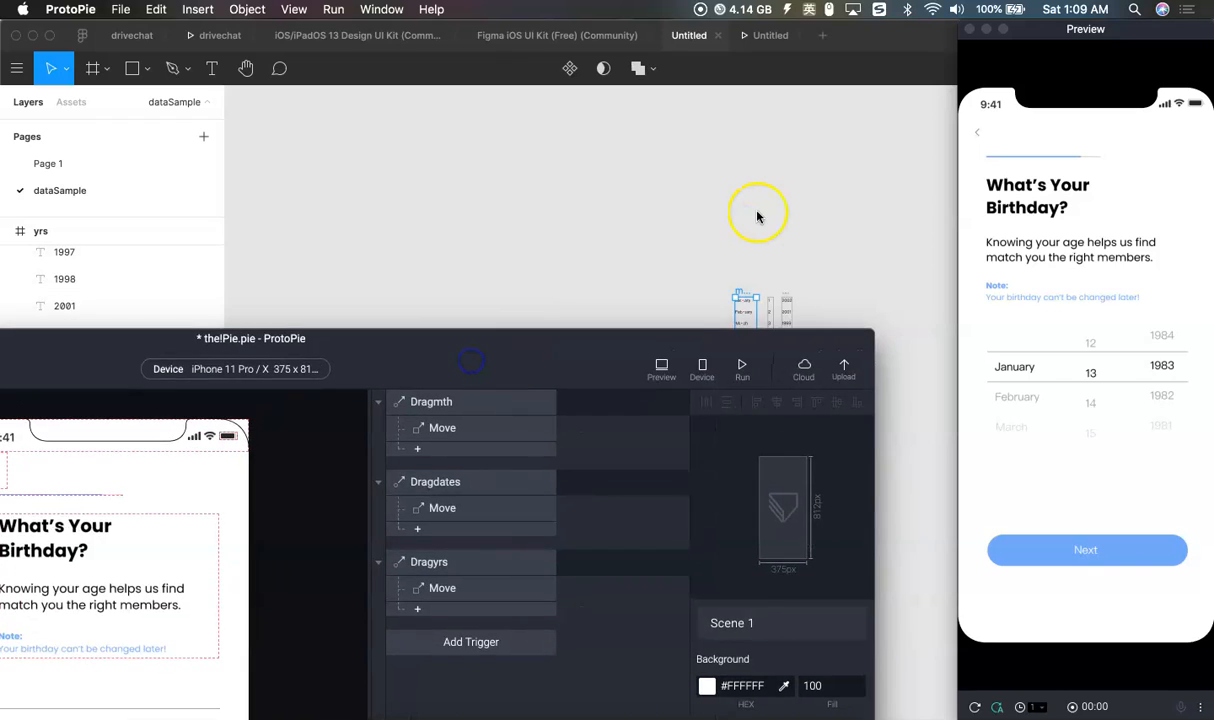
pyautogui.click(757, 212)
pyautogui.click(655, 710)
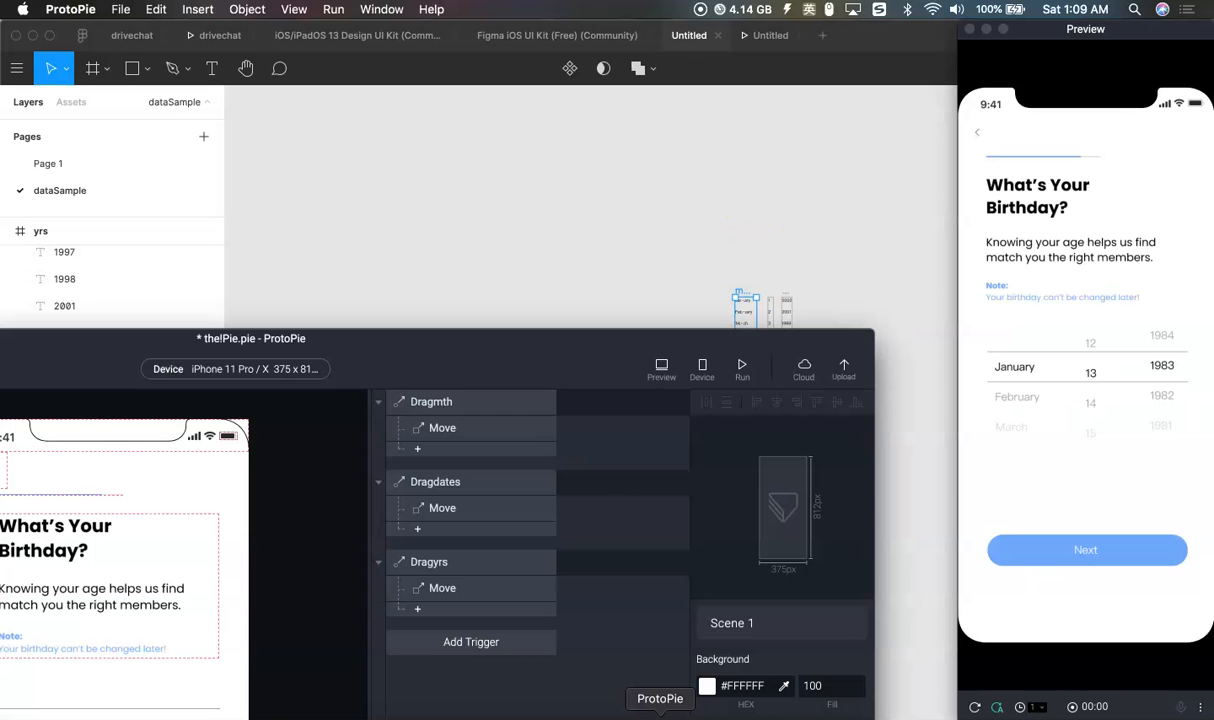
pyautogui.moveTo(512, 367); pyautogui.dragTo(914, 16)
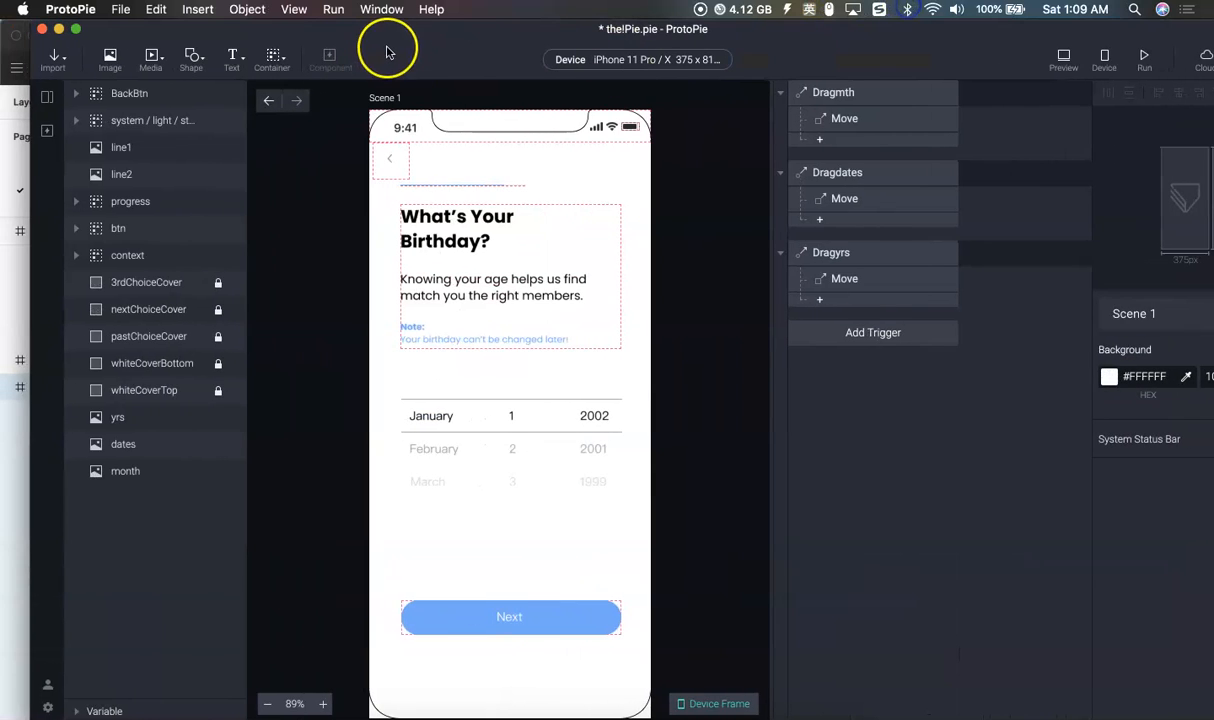
# Browse the project's scenes and open Scene 3 for editing
pyautogui.click(47, 98)
pyautogui.scroll(-5, 119, 590)
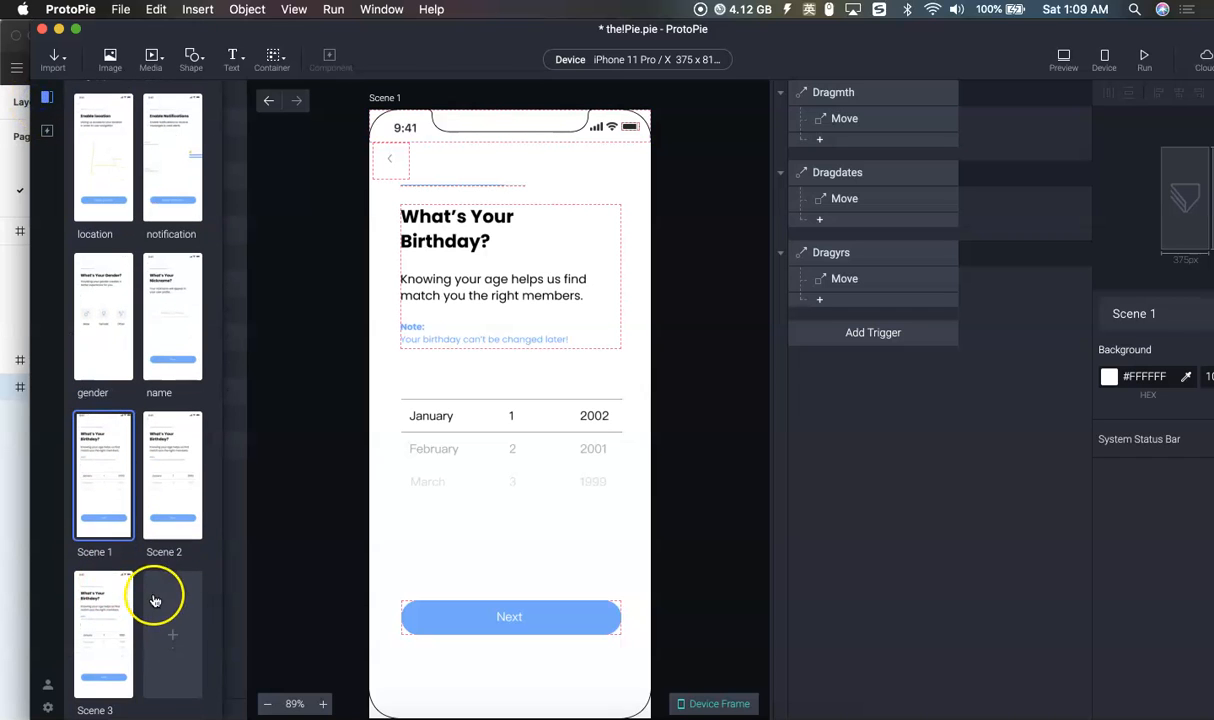
pyautogui.doubleClick(106, 610)
pyautogui.moveTo(426, 48); pyautogui.dragTo(393, 47)
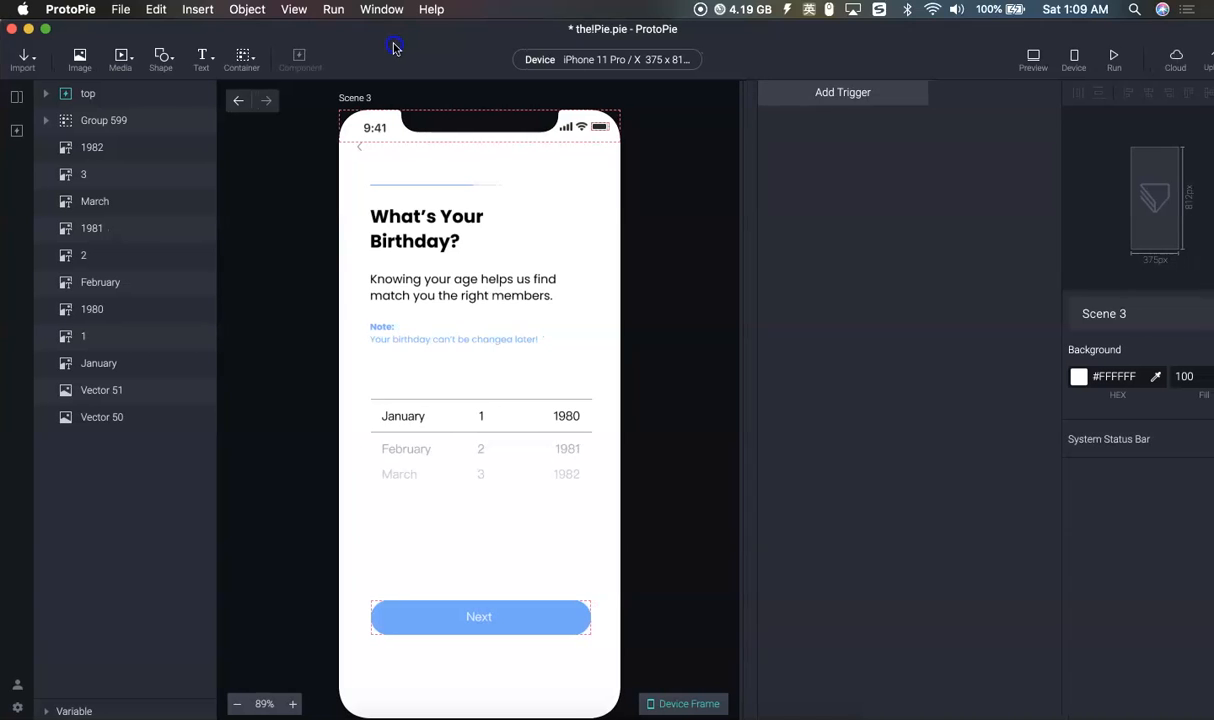
# Select the top component in Scene 3 and examine which part of the birthday screen it covers
pyautogui.click(449, 289)
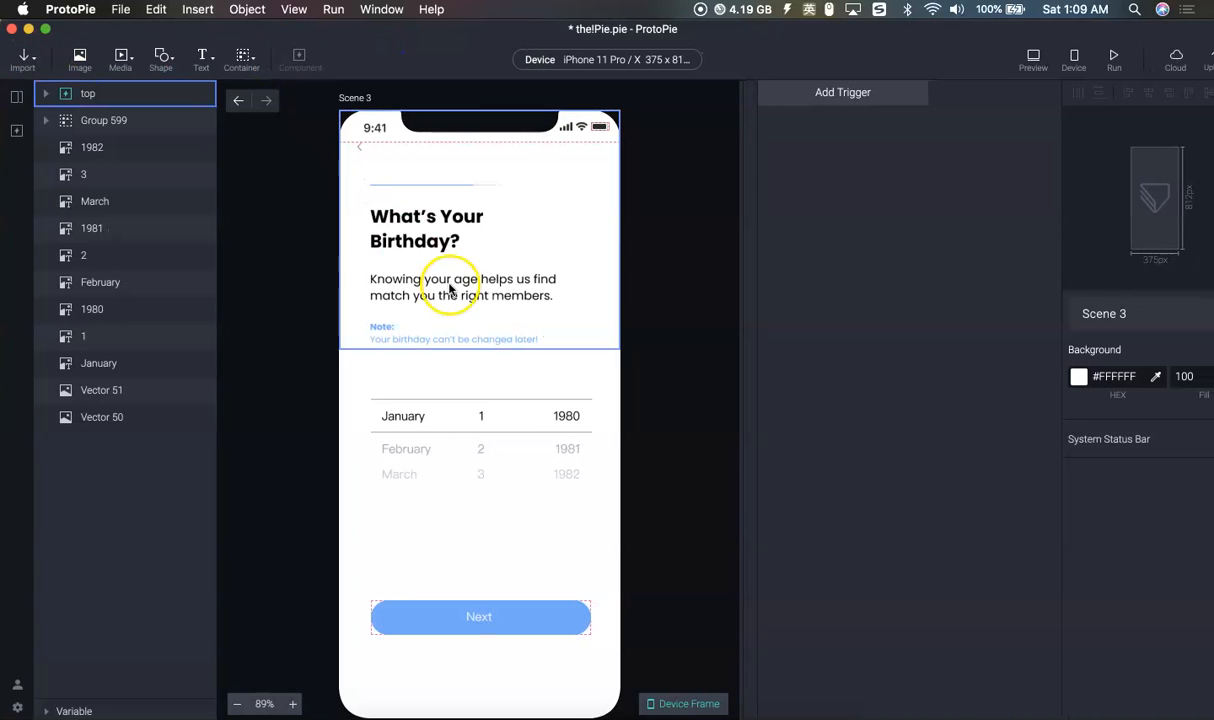
pyautogui.click(691, 488)
pyautogui.click(580, 193)
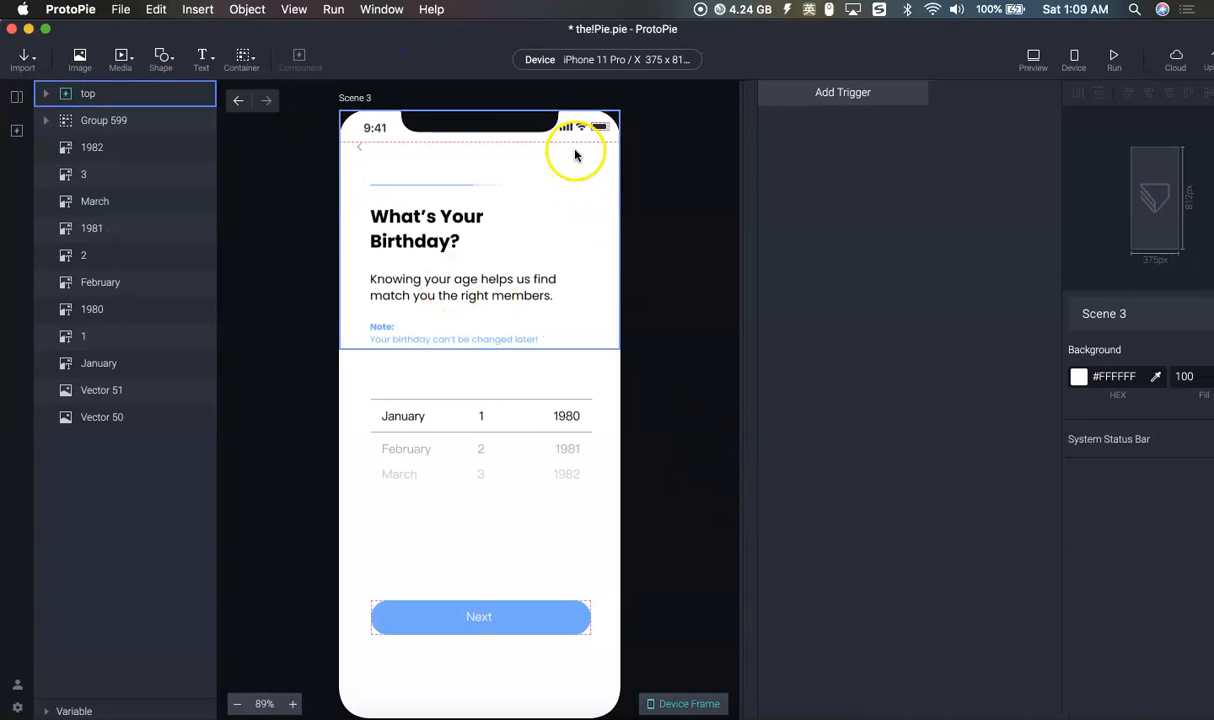
pyautogui.click(512, 296)
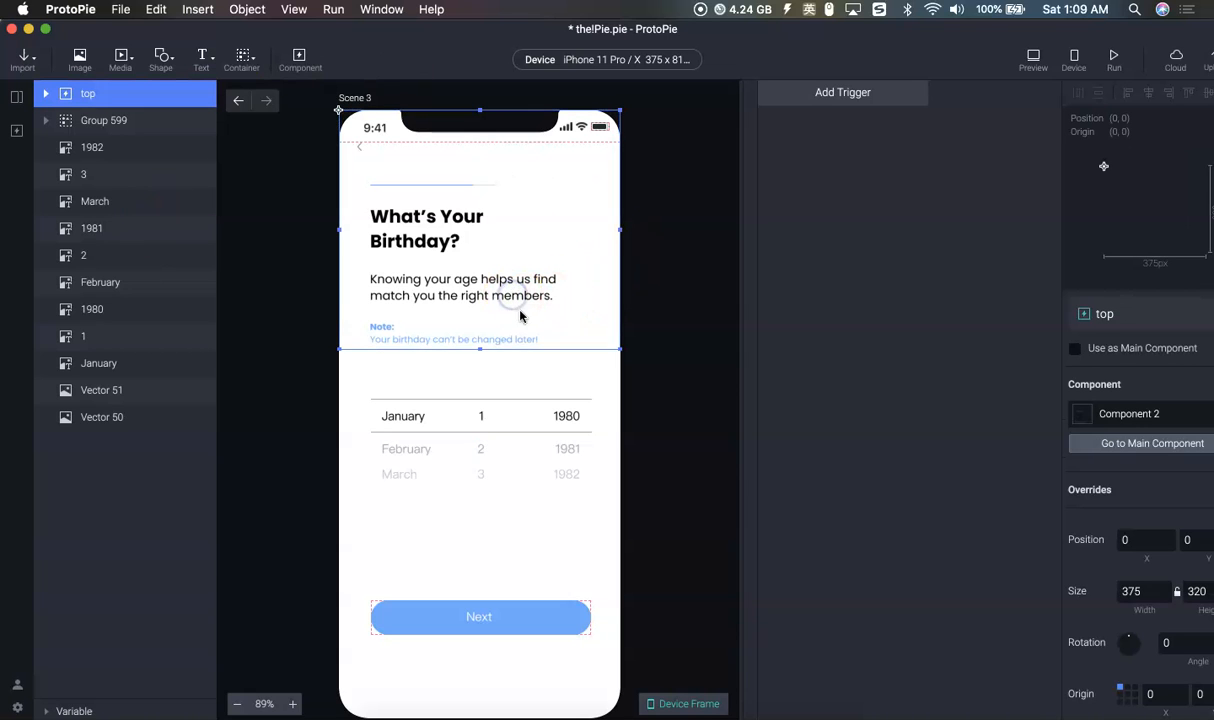
pyautogui.scroll(-2, 461, 415)
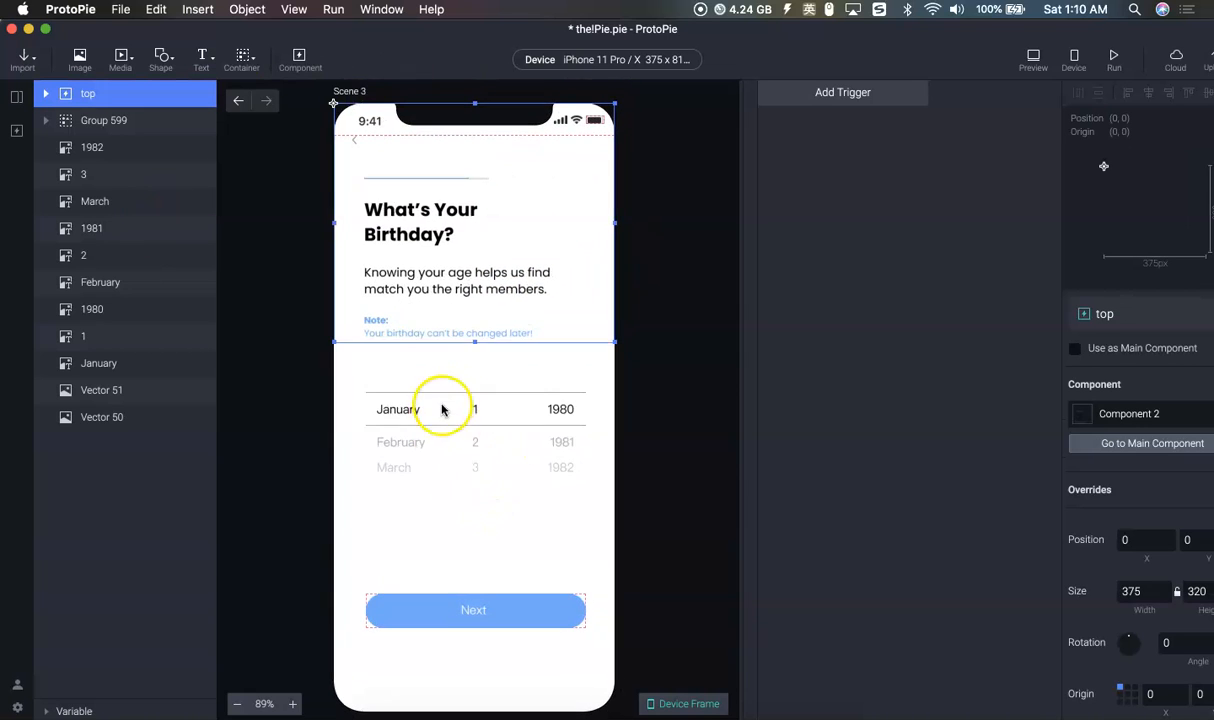
pyautogui.scroll(2, 434, 244)
pyautogui.click(642, 397)
pyautogui.moveTo(627, 363); pyautogui.dragTo(292, 102)
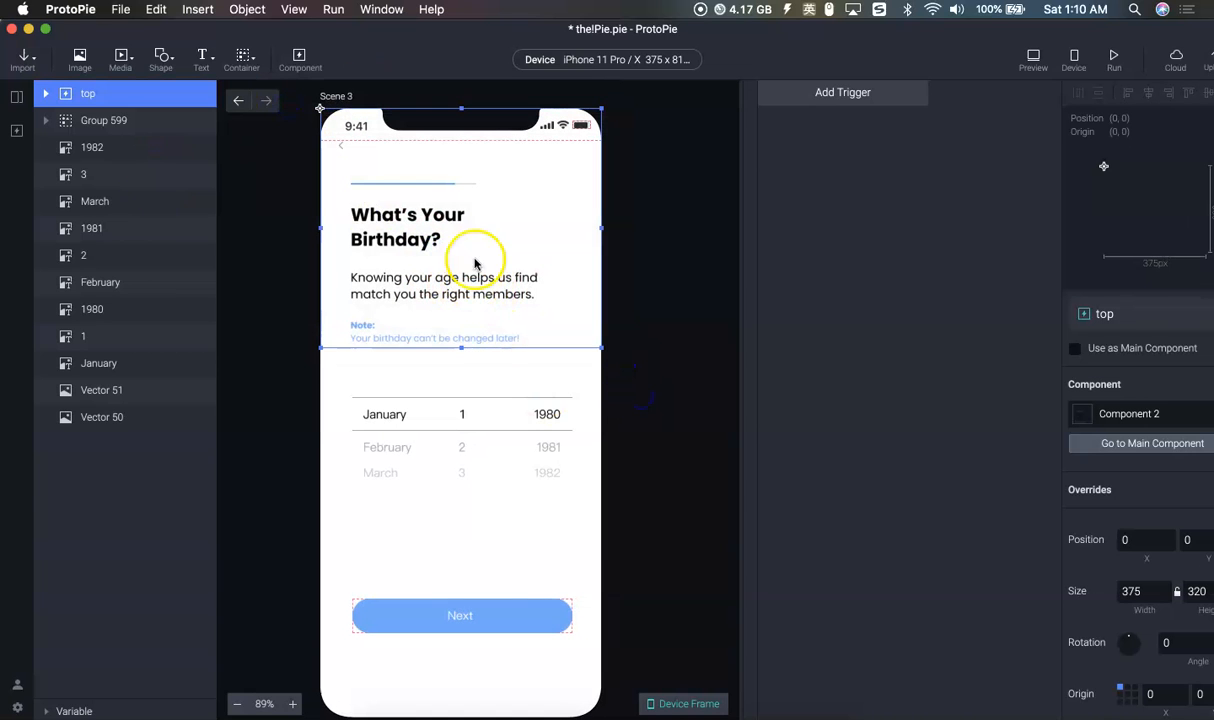
pyautogui.click(45, 93)
pyautogui.click(45, 93)
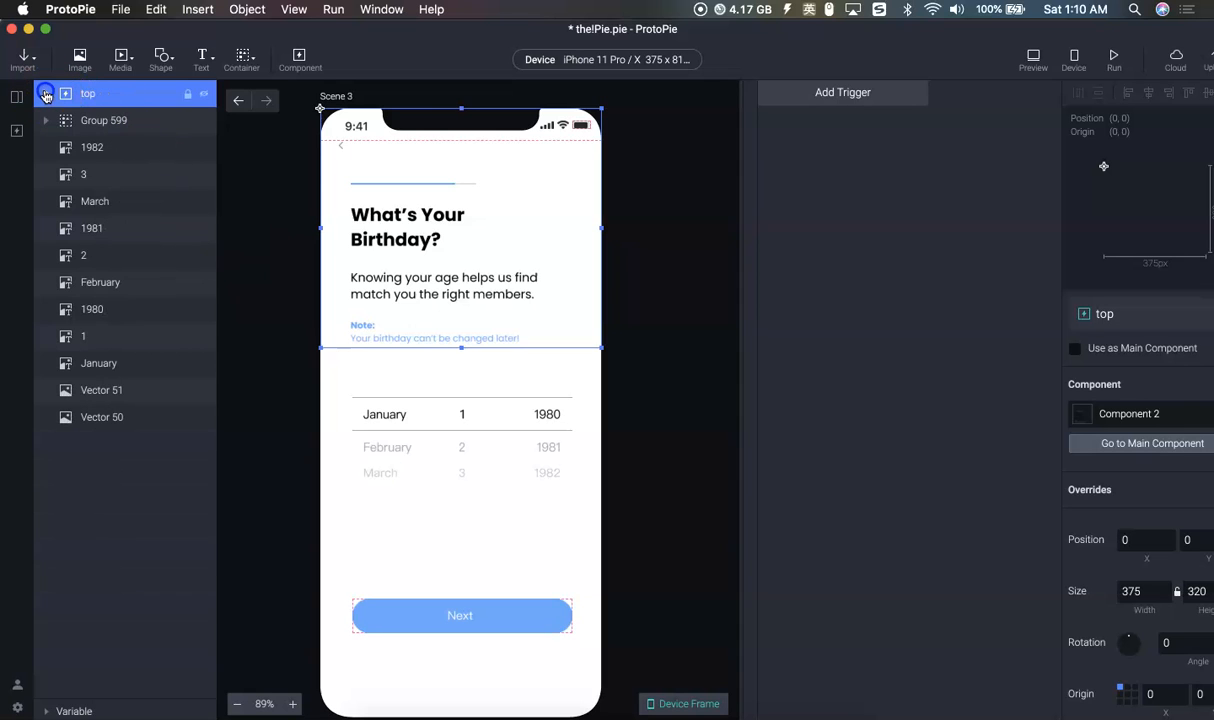
pyautogui.scroll(-2, 472, 572)
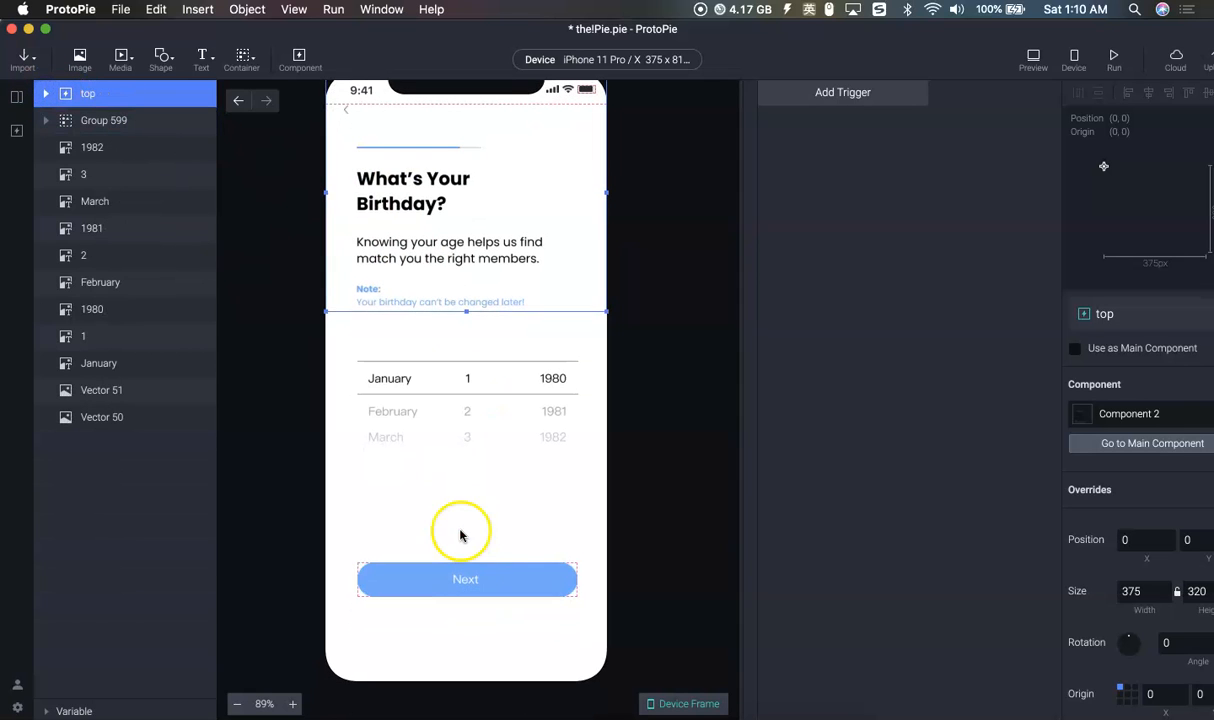
# Examine Scene 3's top component, Next button group and date placeholders in the editor and the preview
pyautogui.click(338, 546)
pyautogui.click(480, 580)
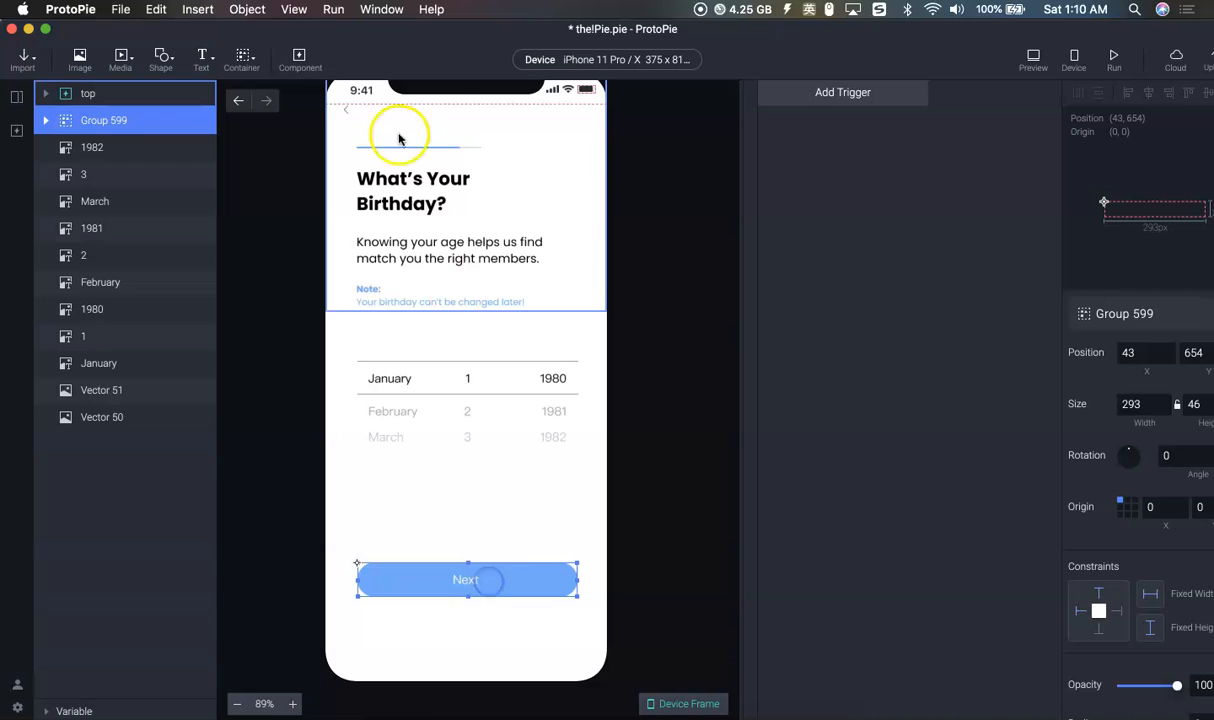
pyautogui.scroll(2, 496, 293)
pyautogui.scroll(3, 496, 293)
pyautogui.scroll(-3, 480, 553)
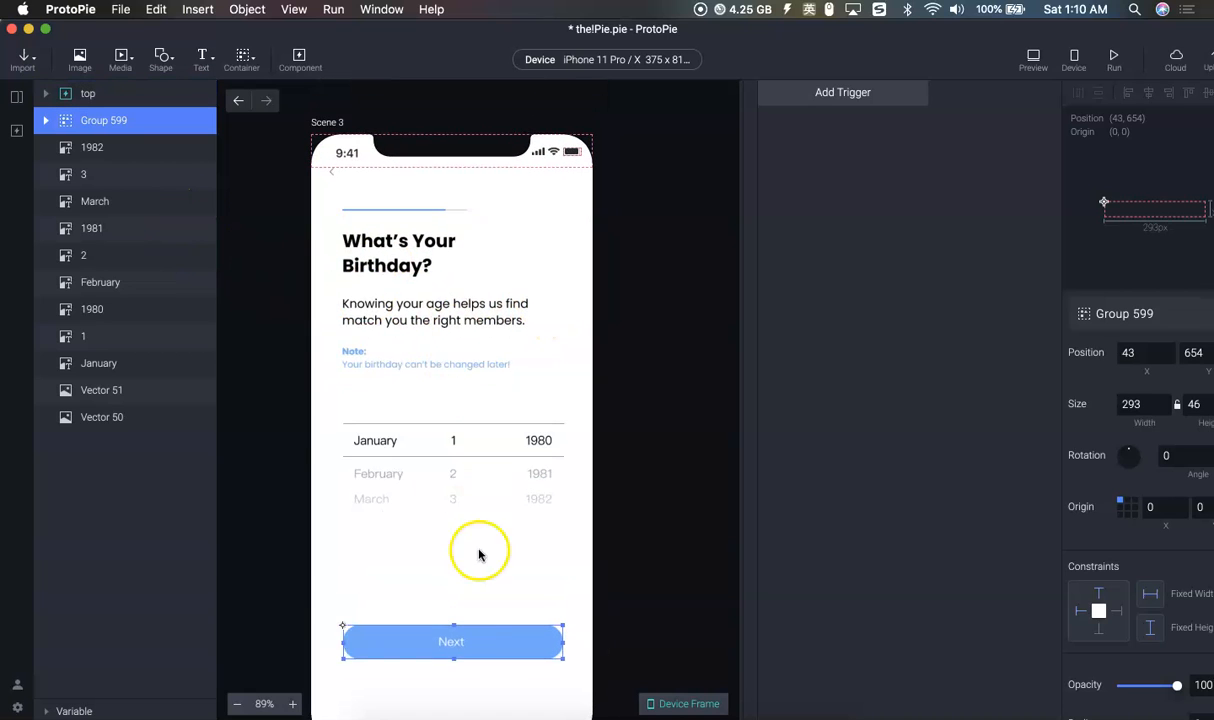
pyautogui.click(378, 714)
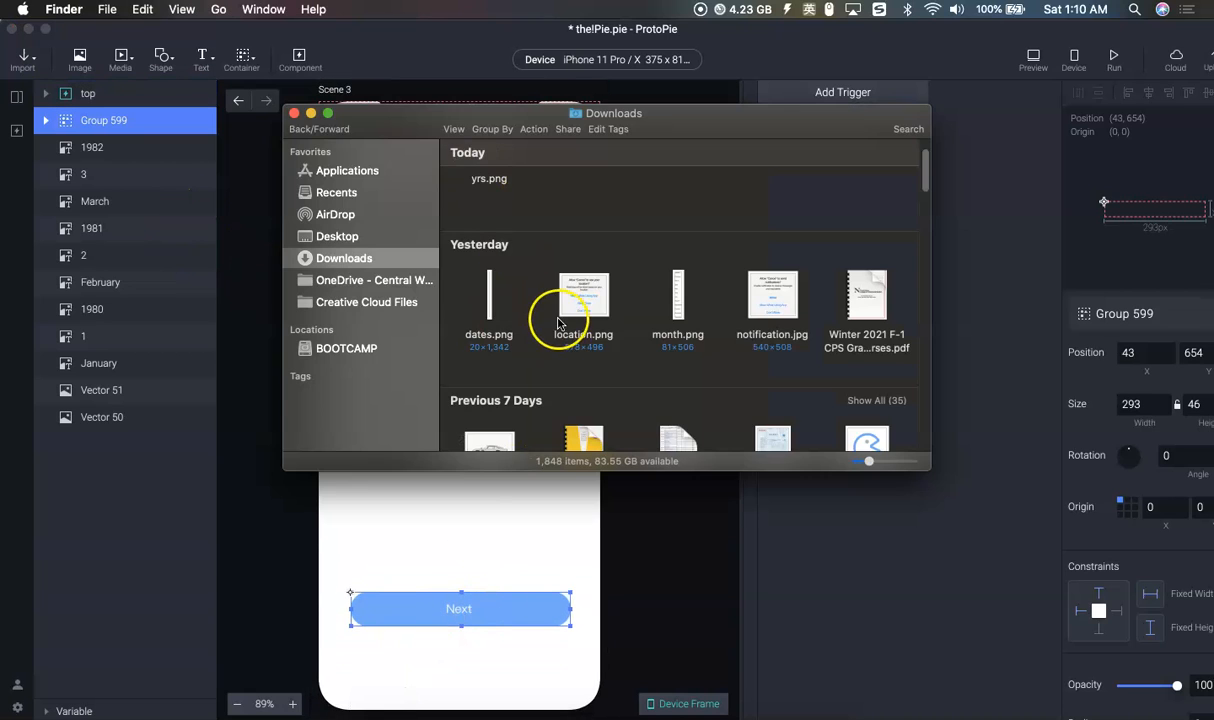
pyautogui.click(240, 553)
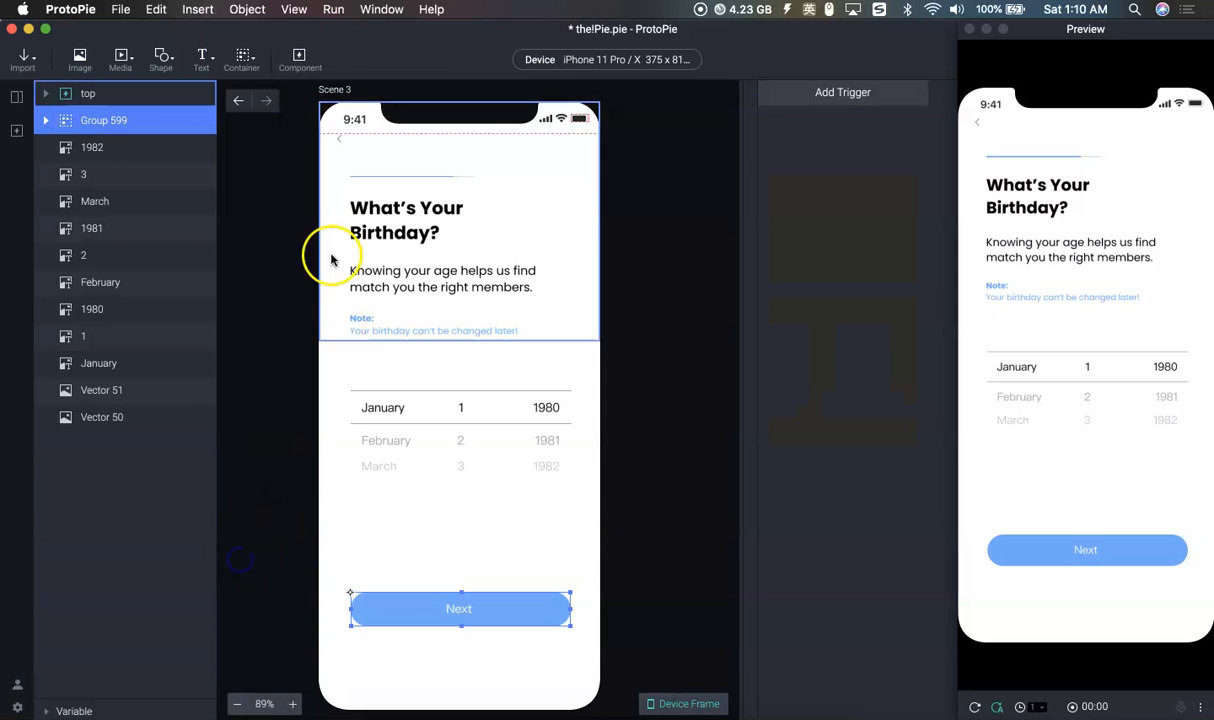
pyautogui.click(1023, 397)
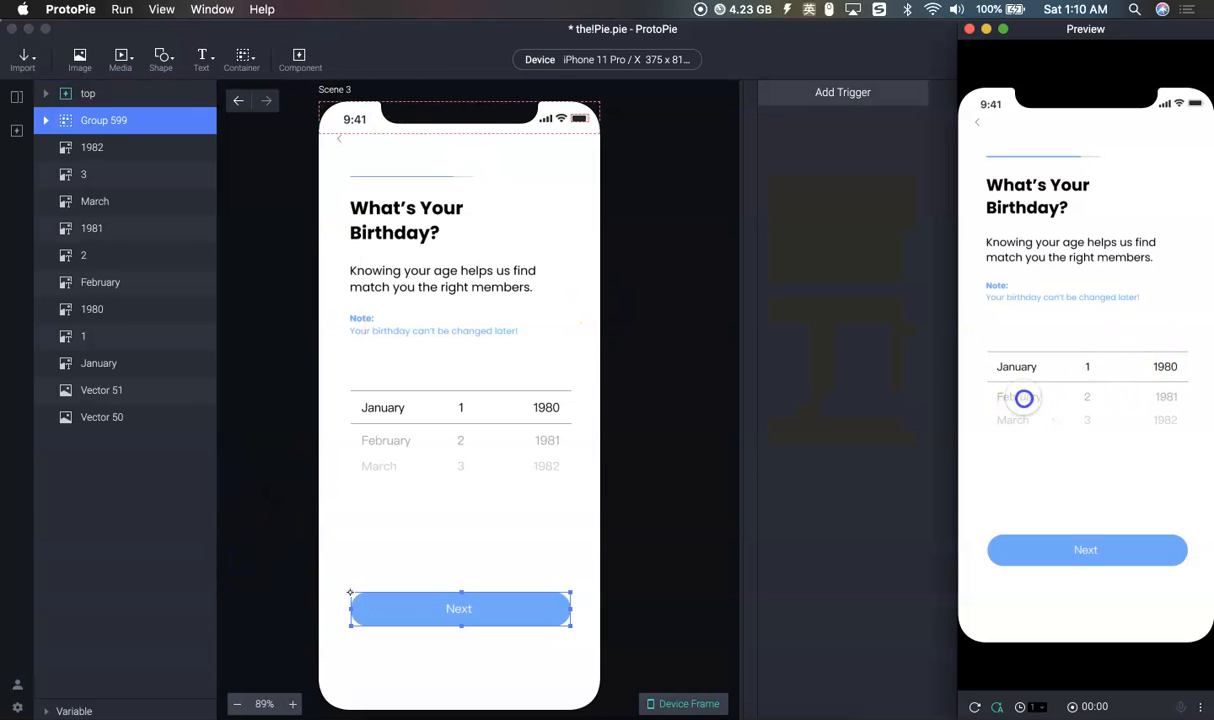
pyautogui.click(704, 495)
pyautogui.click(85, 93)
pyautogui.click(92, 121)
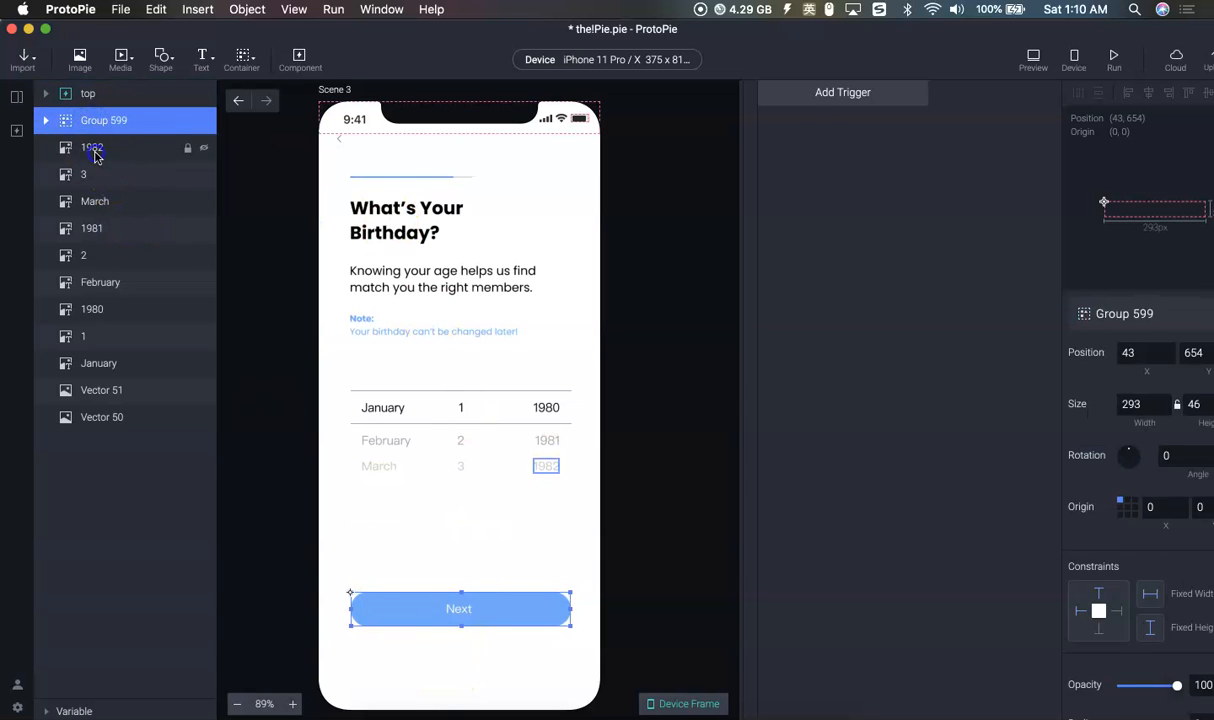
# Import month.png from the Downloads folder into Scene 3, directly above the 1982 layer and below Group 599
pyautogui.click(92, 150)
pyautogui.click(379, 712)
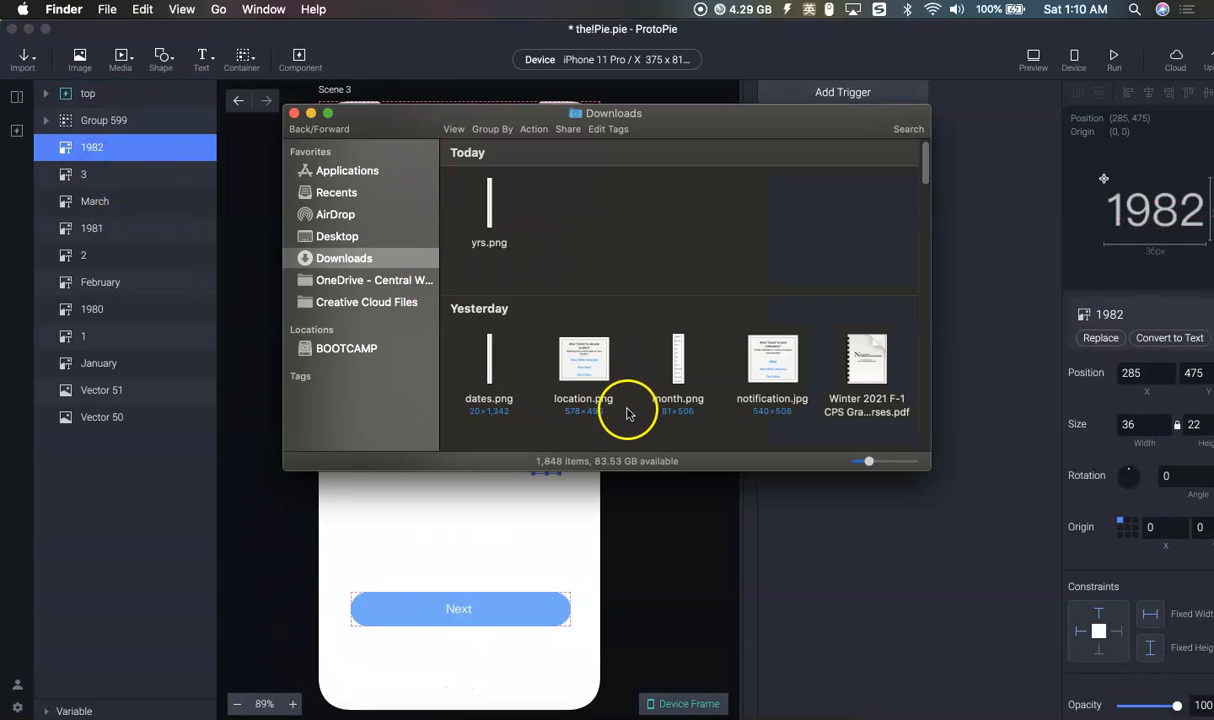
pyautogui.moveTo(680, 370); pyautogui.dragTo(461, 528)
pyautogui.click(596, 566)
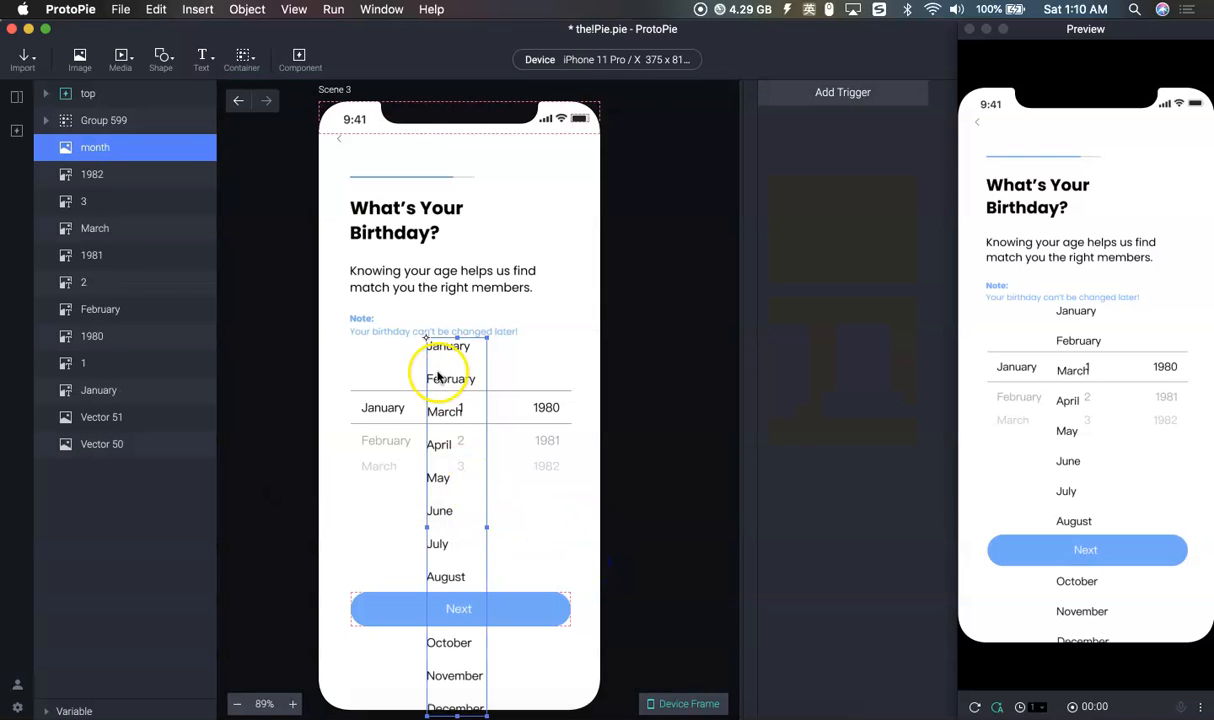
# Align the month image over the placeholder months at position X 57, Y 397, with January between the picker lines
pyautogui.scroll(10, 437, 377)
pyautogui.moveTo(519, 383); pyautogui.dragTo(369, 514)
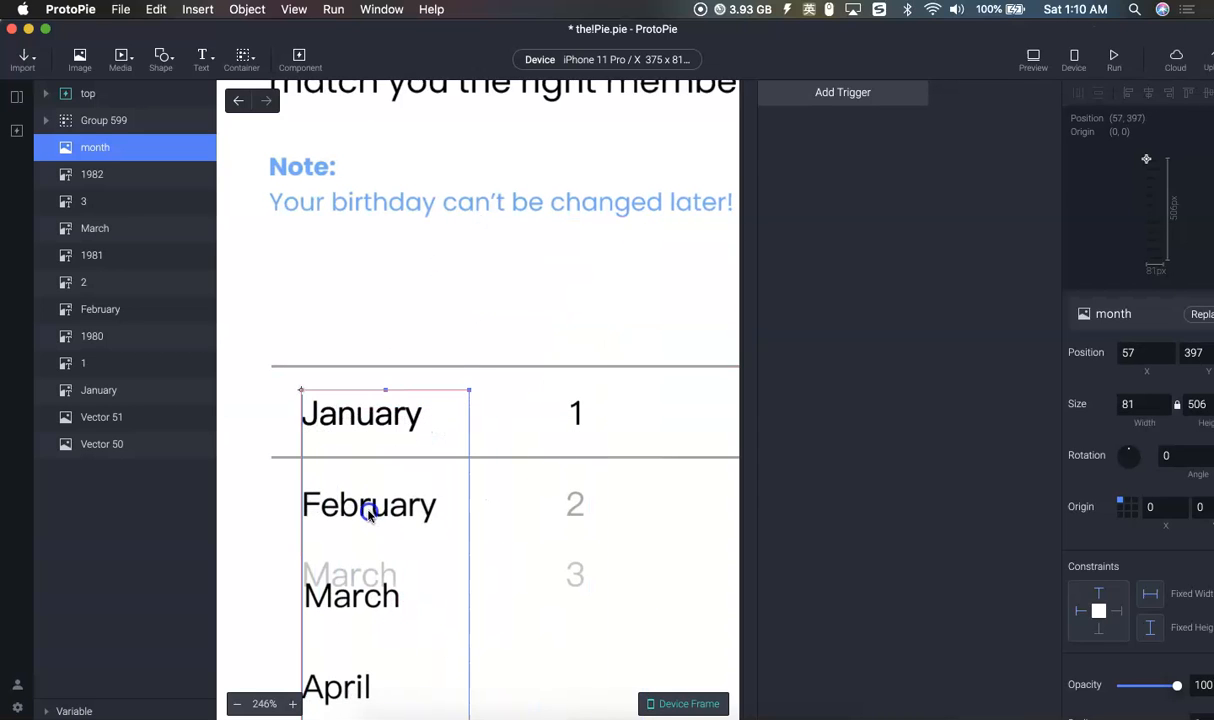
pyautogui.scroll(-3, 442, 545)
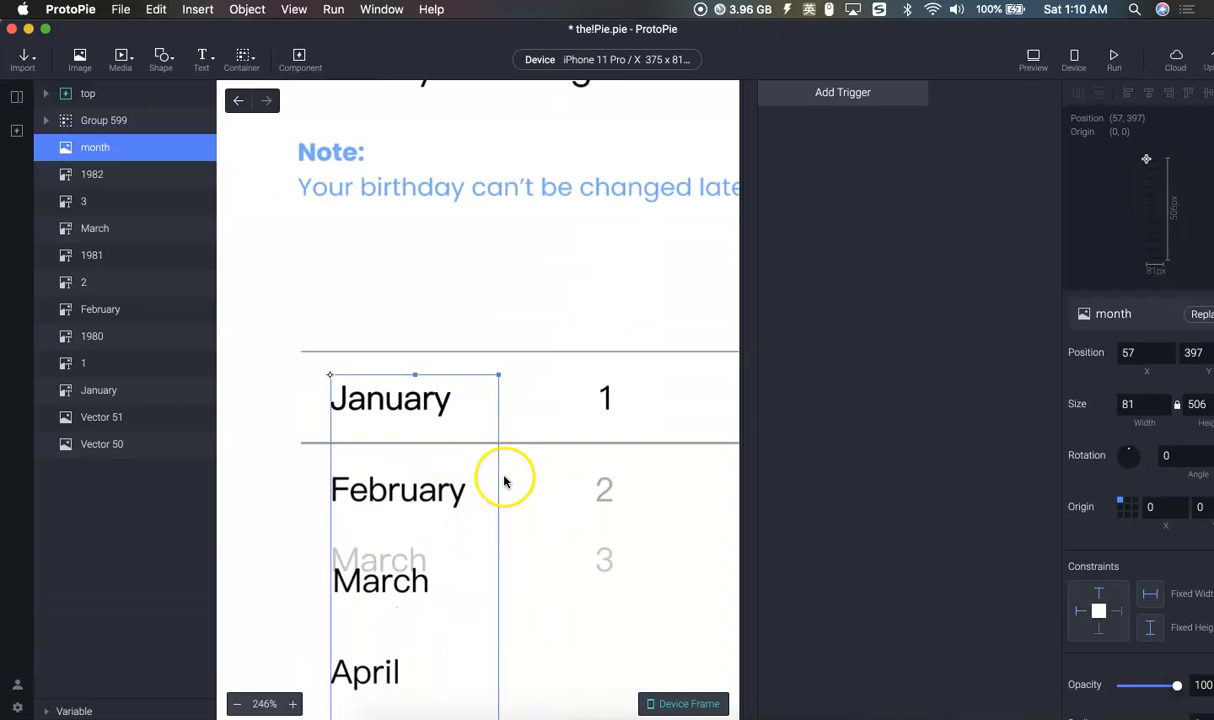
pyautogui.scroll(1, 603, 267)
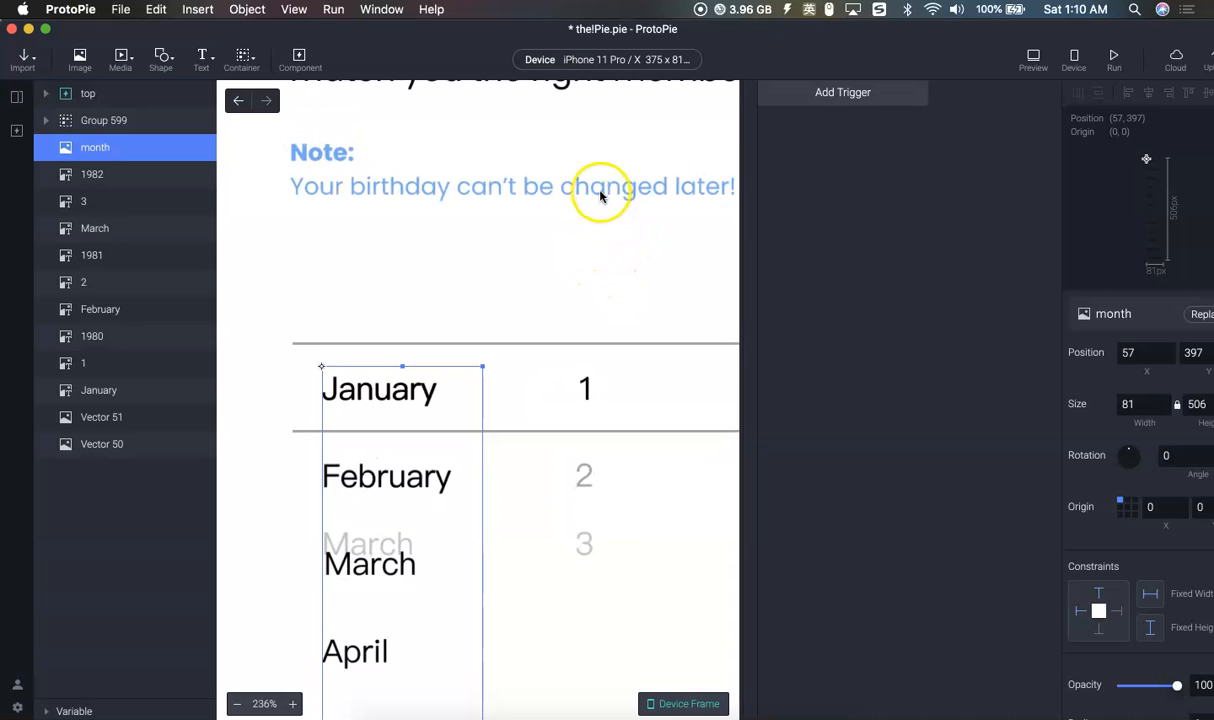
pyautogui.scroll(-4, 602, 200)
pyautogui.moveTo(837, 54); pyautogui.dragTo(728, 42)
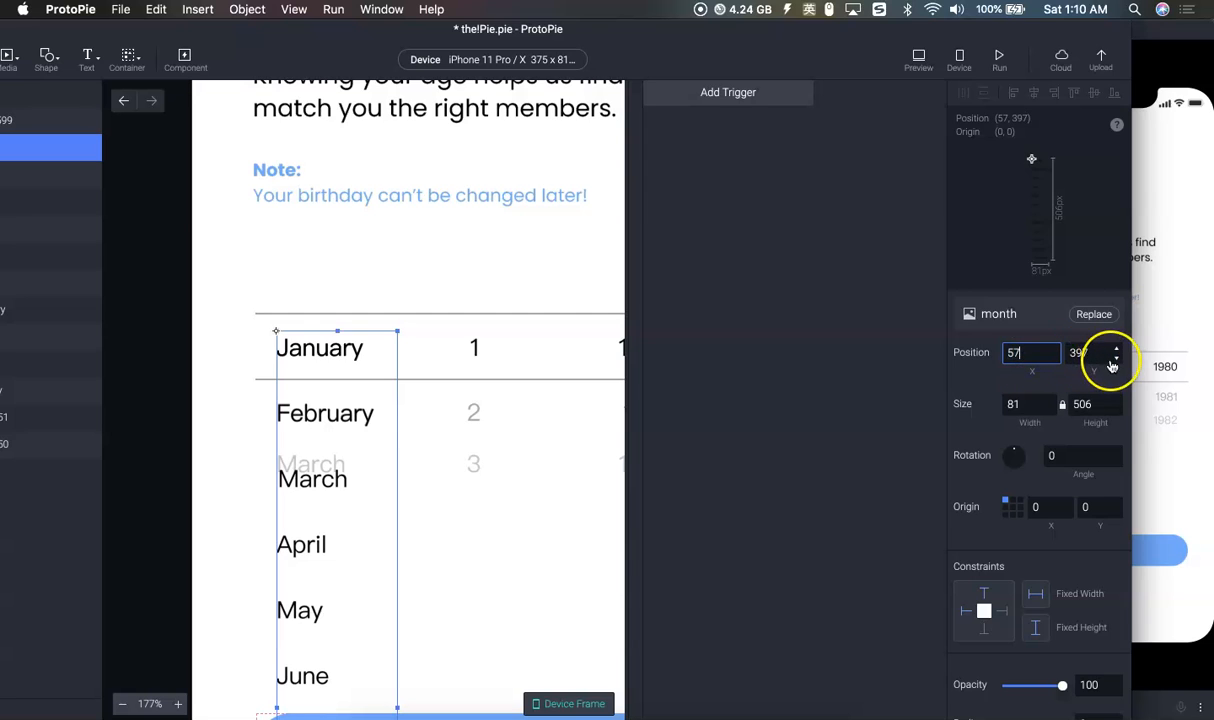
pyautogui.moveTo(293, 18); pyautogui.dragTo(488, 19)
# Import dates.png from the Downloads folder into Scene 3 as the topmost layer
pyautogui.click(699, 514)
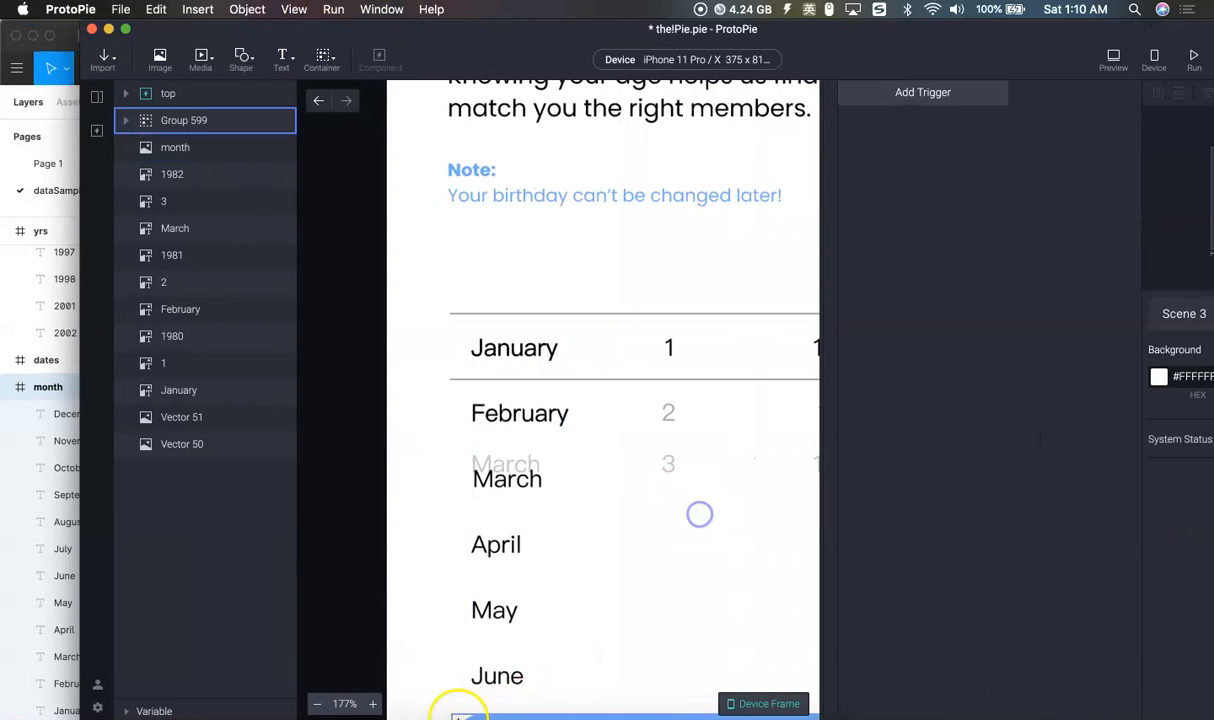
pyautogui.click(378, 712)
pyautogui.moveTo(489, 362); pyautogui.dragTo(642, 577)
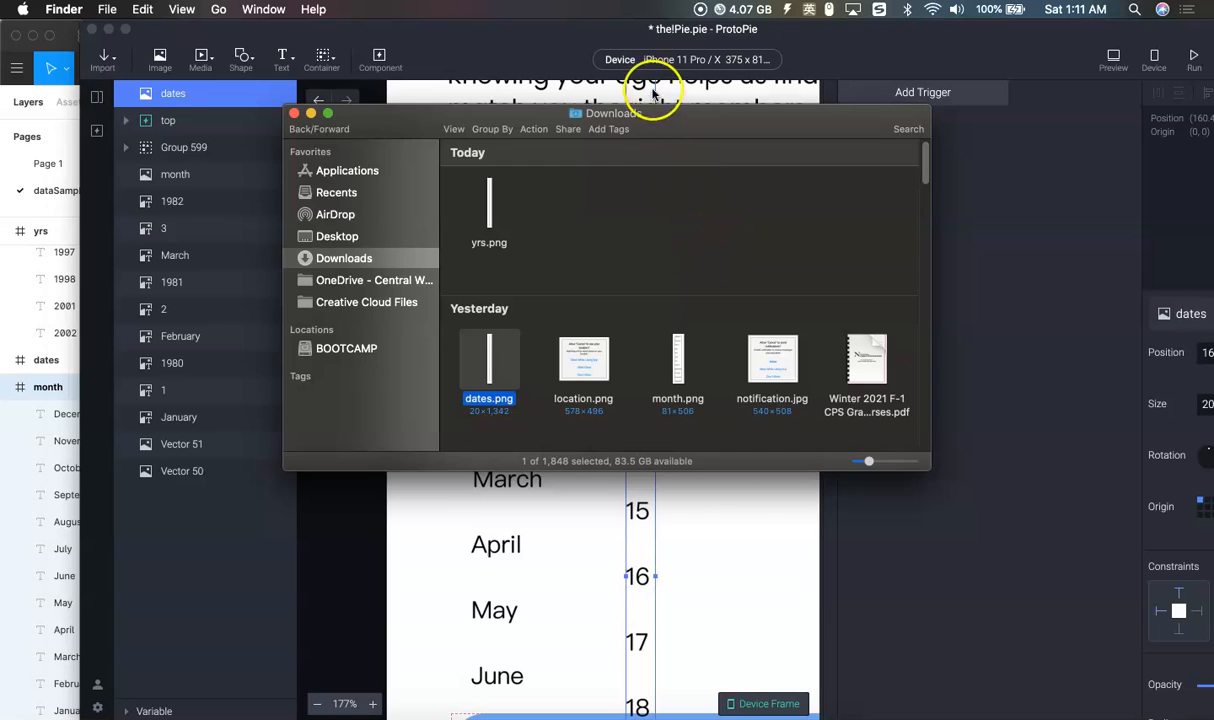
pyautogui.click(653, 93)
# Align the dates image over the placeholder day numbers at position X 186, Y 397, with 1 between the picker lines
pyautogui.scroll(4, 699, 501)
pyautogui.moveTo(528, 167); pyautogui.dragTo(550, 653)
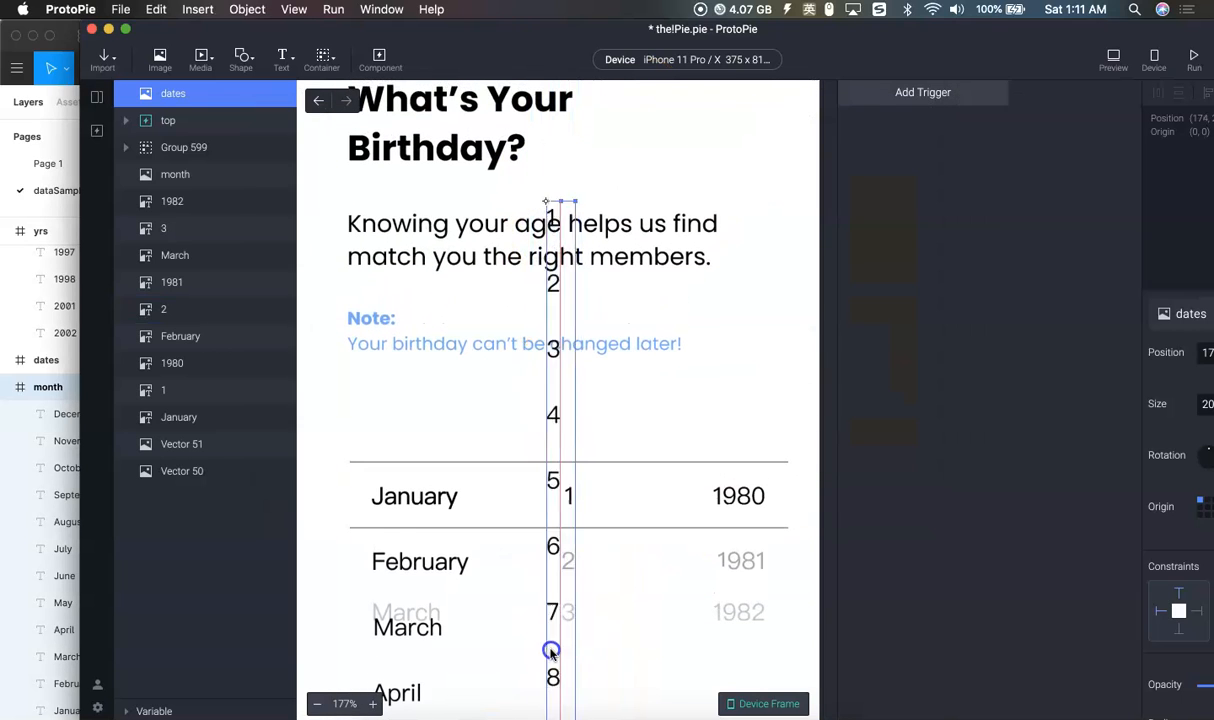
pyautogui.moveTo(569, 274); pyautogui.dragTo(575, 557)
pyautogui.click(628, 560)
pyautogui.click(572, 640)
pyautogui.moveTo(853, 53); pyautogui.dragTo(605, 12)
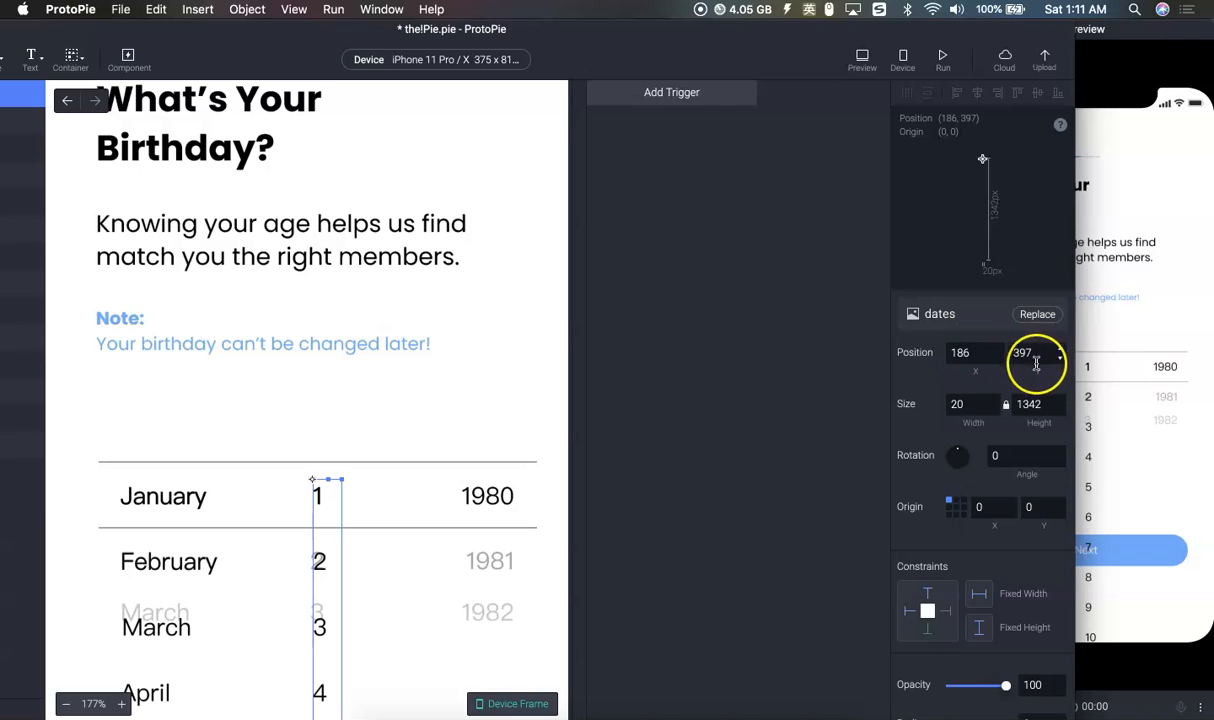
# Import yrs.png from the Downloads folder into Scene 3 as the topmost layer
pyautogui.click(368, 383)
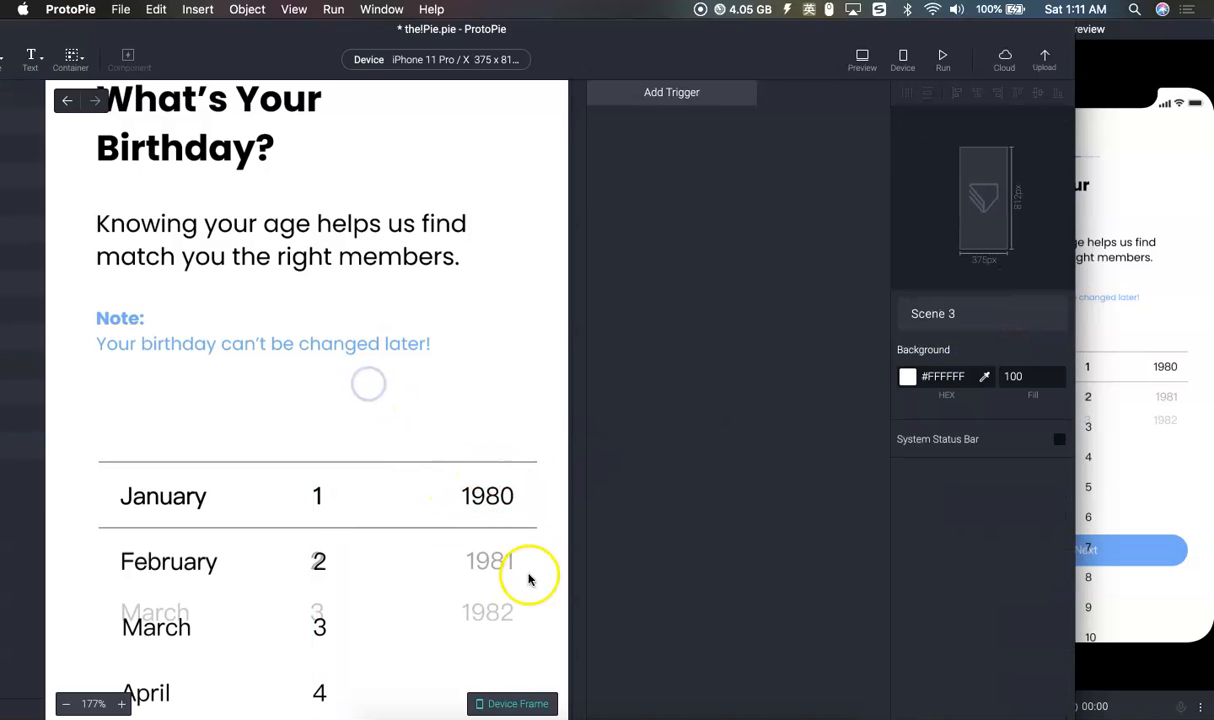
pyautogui.click(378, 712)
pyautogui.scroll(-3, 601, 306)
pyautogui.scroll(3, 716, 372)
pyautogui.moveTo(496, 208); pyautogui.dragTo(333, 501)
pyautogui.click(336, 413)
# Align the yrs image over the placeholder years at position X 282, Y 397, with its first year between the picker lines
pyautogui.moveTo(401, 130); pyautogui.dragTo(465, 625)
pyautogui.moveTo(466, 141)
pyautogui.mouseDown()
pyautogui.moveTo(470, 676)
pyautogui.moveTo(493, 602)
pyautogui.mouseUp()
pyautogui.moveTo(485, 157); pyautogui.dragTo(477, 601)
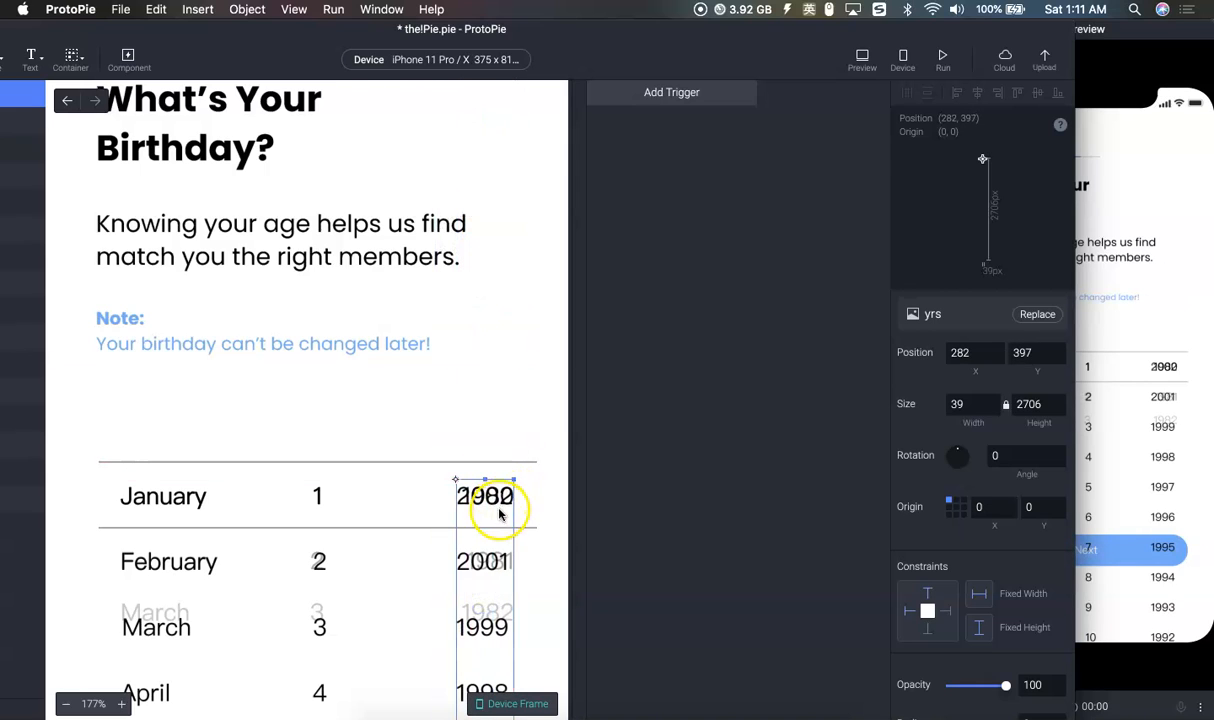
pyautogui.scroll(-5, 485, 523)
pyautogui.scroll(-3, 478, 524)
pyautogui.scroll(1, 474, 415)
pyautogui.scroll(6, 474, 388)
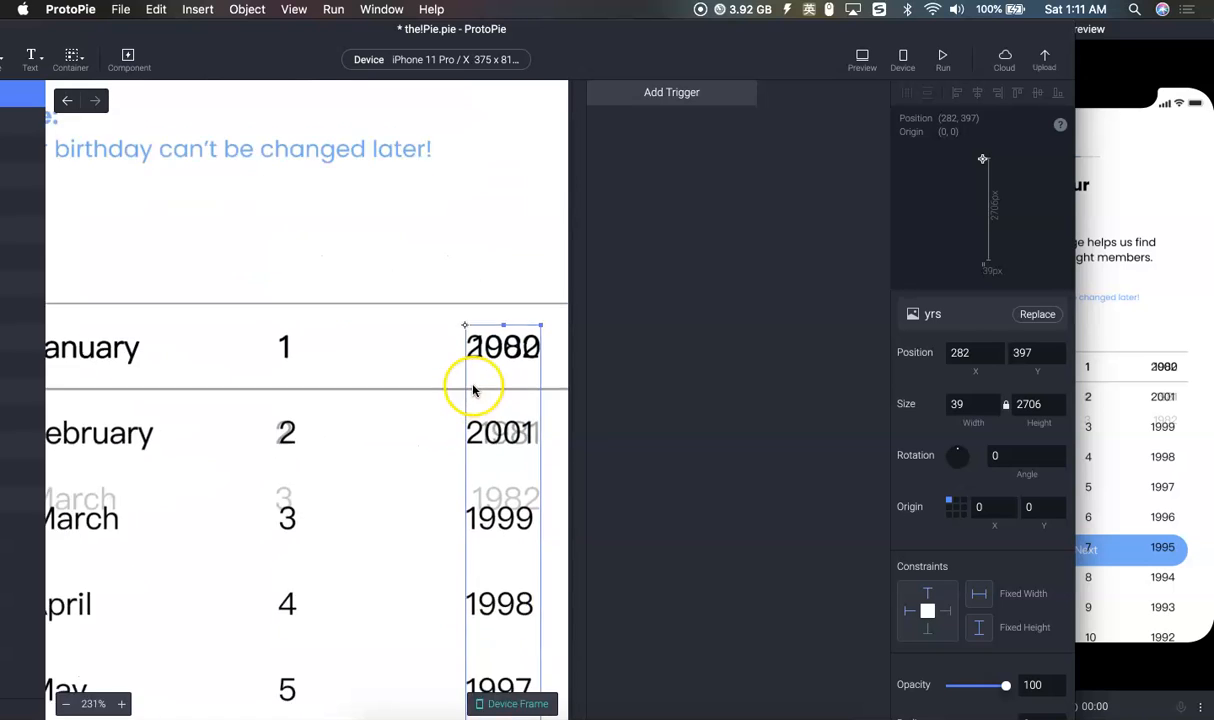
# Add a rectangle at the top of Scene 3 and size it to 375 × 320 so it covers the header area
pyautogui.moveTo(608, 31); pyautogui.dragTo(779, 11)
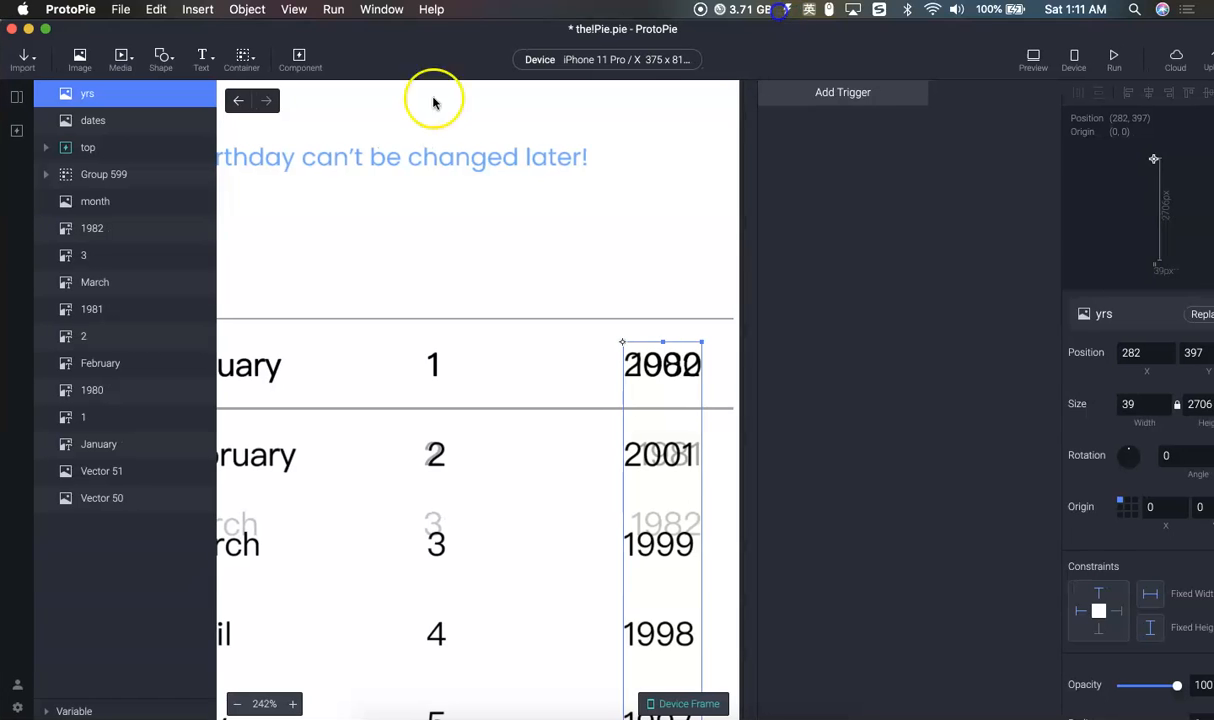
pyautogui.scroll(-4, 461, 246)
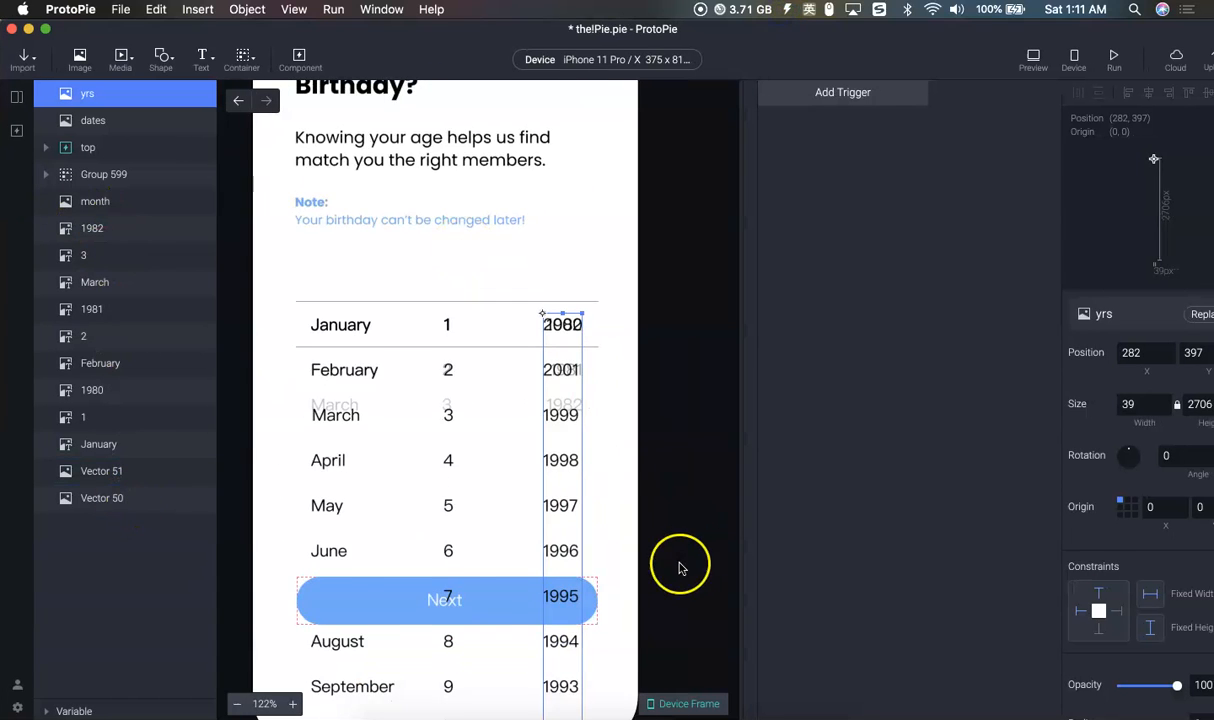
pyautogui.scroll(-4, 679, 567)
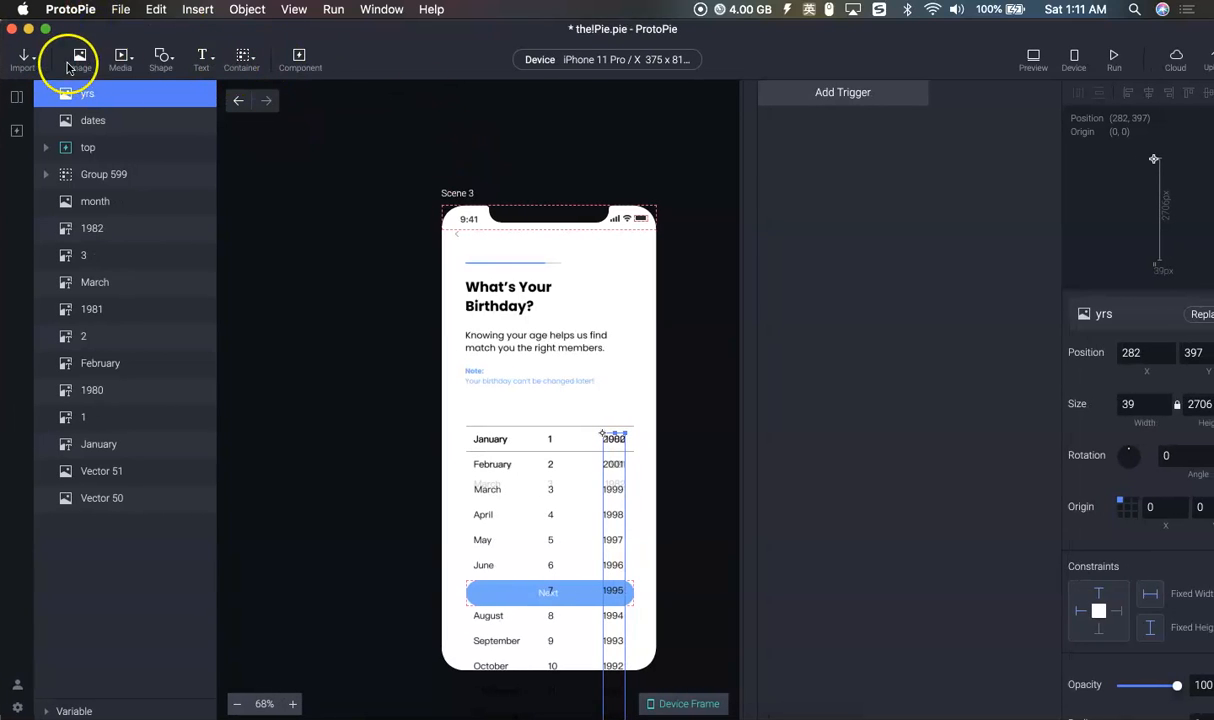
pyautogui.click(168, 60)
pyautogui.click(185, 93)
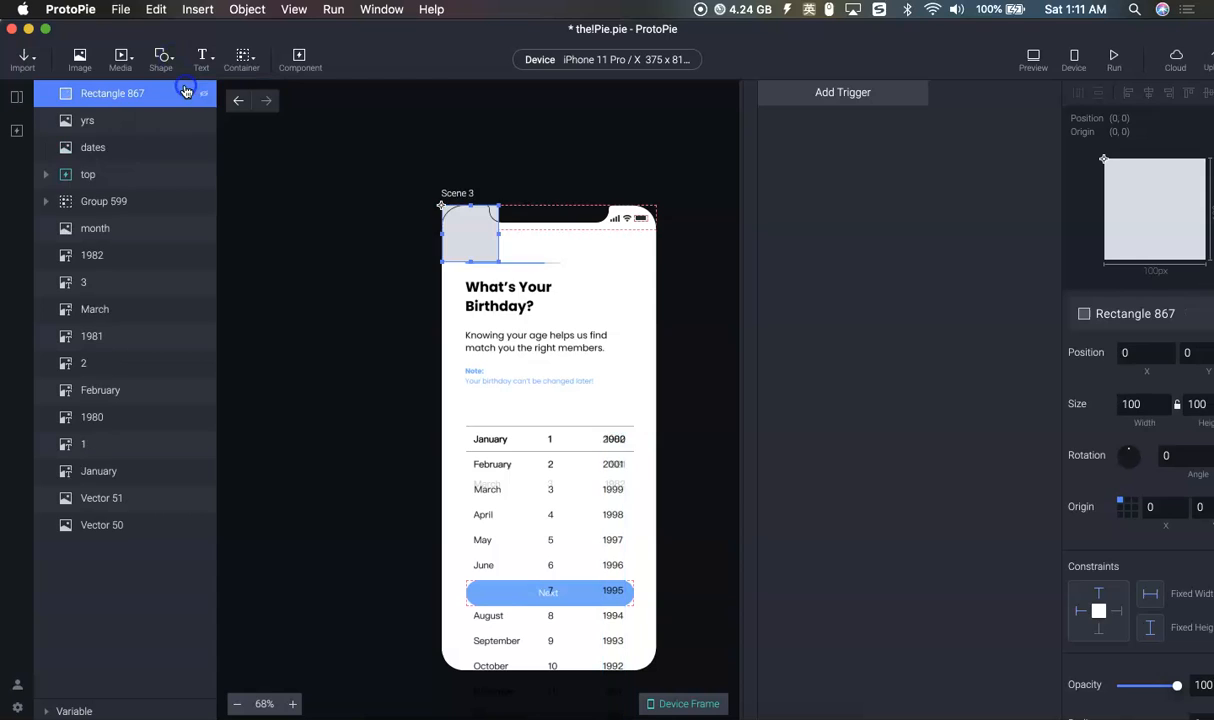
pyautogui.moveTo(502, 270); pyautogui.dragTo(656, 401)
pyautogui.scroll(10, 647, 408)
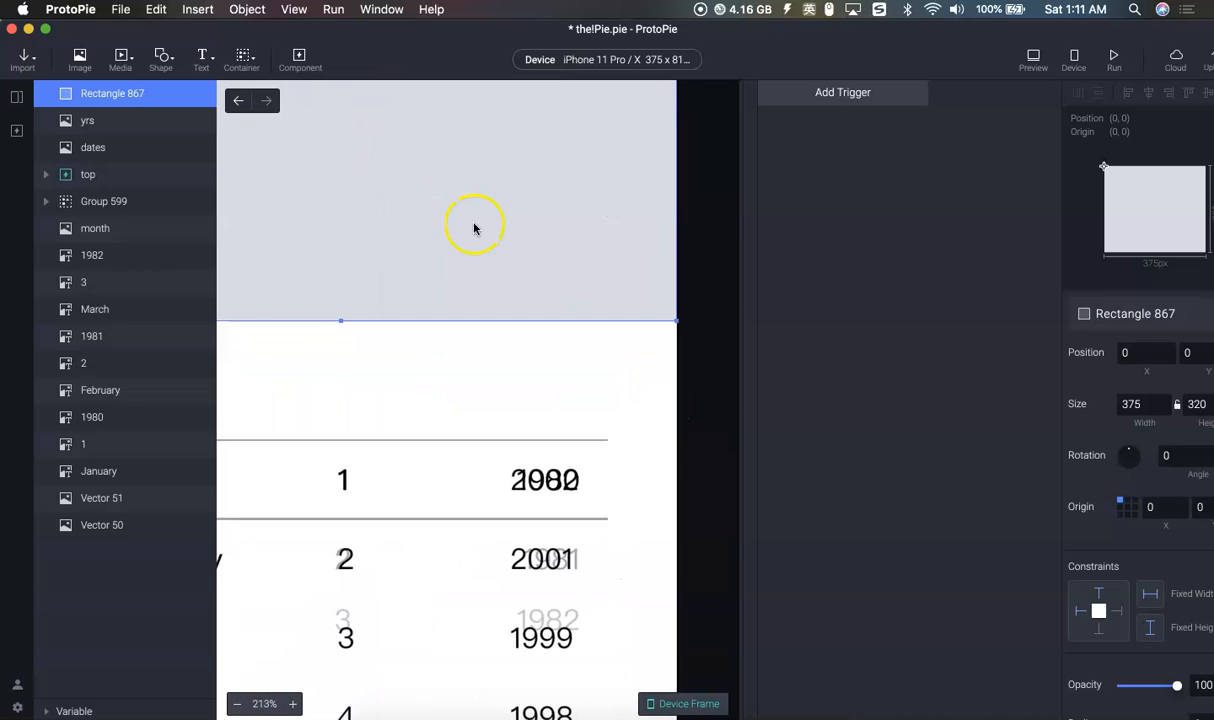
pyautogui.scroll(-6, 583, 282)
pyautogui.scroll(2, 537, 249)
pyautogui.moveTo(542, 252); pyautogui.dragTo(517, 233)
pyautogui.scroll(2, 517, 260)
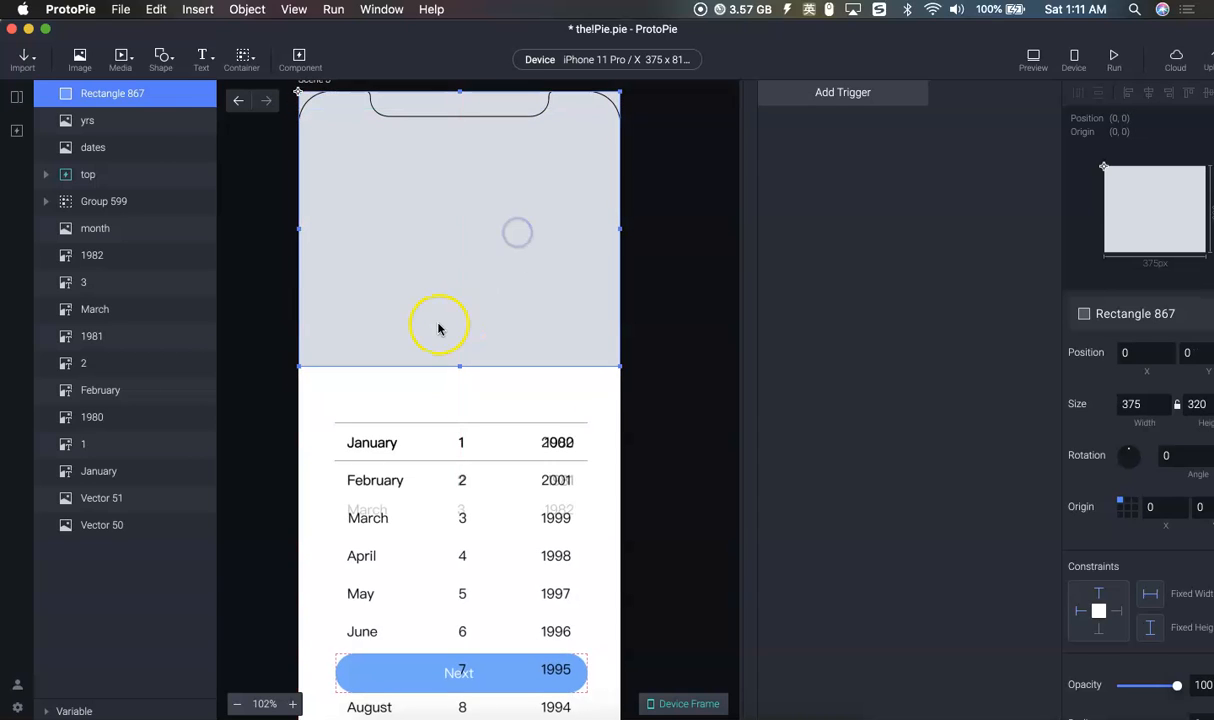
# Rename the new rectangle layer as TopCover
pyautogui.doubleClick(106, 97)
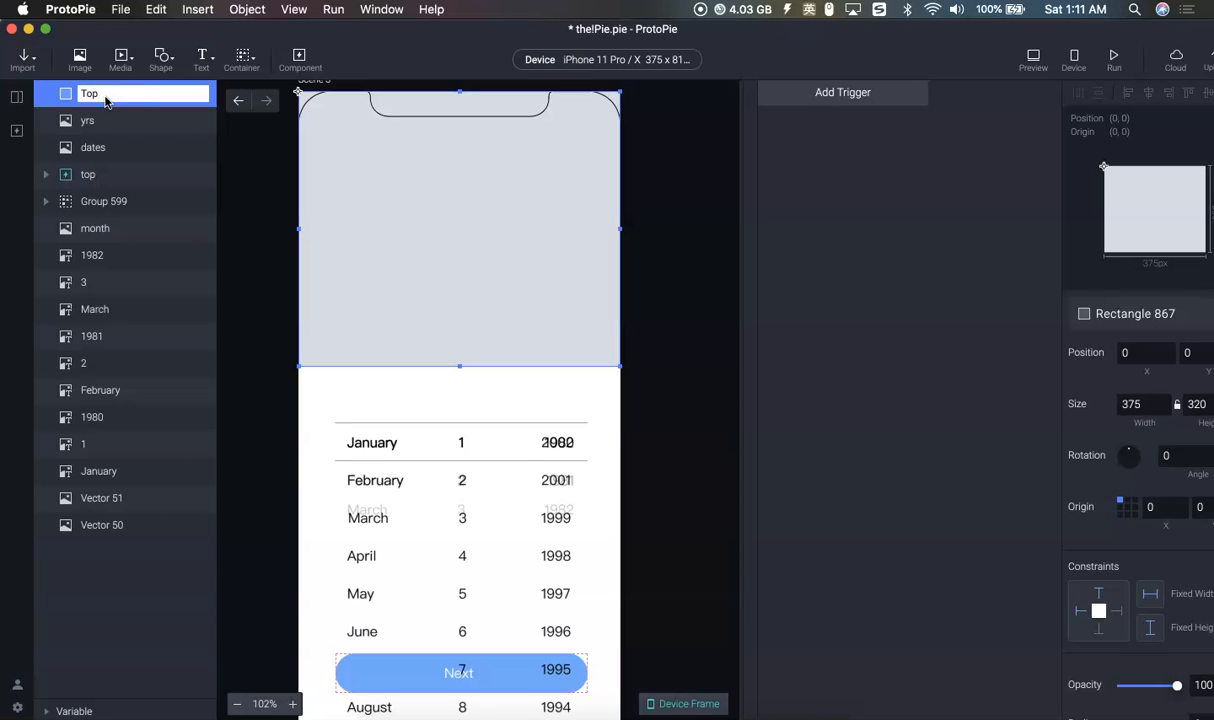
pyautogui.write('TopCover')
pyautogui.press('Return')
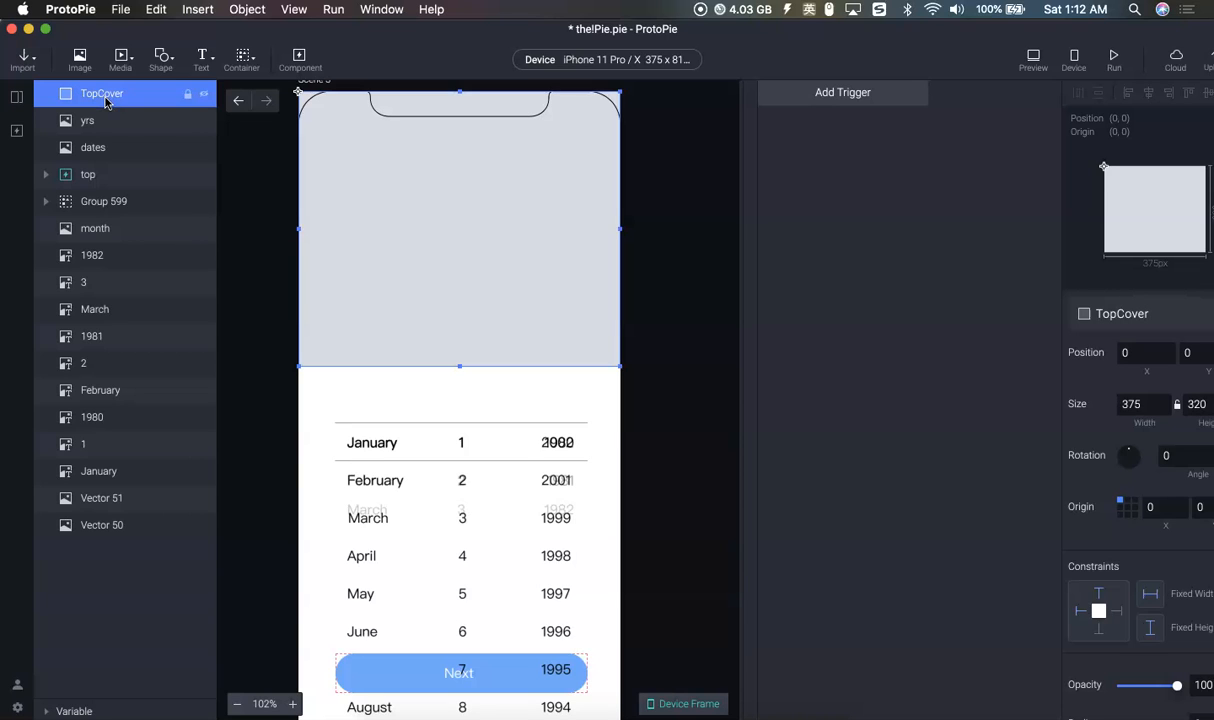
# Change the TopCover rectangle's fill colour to white
pyautogui.moveTo(933, 57); pyautogui.dragTo(880, 57)
pyautogui.scroll(-5, 1114, 645)
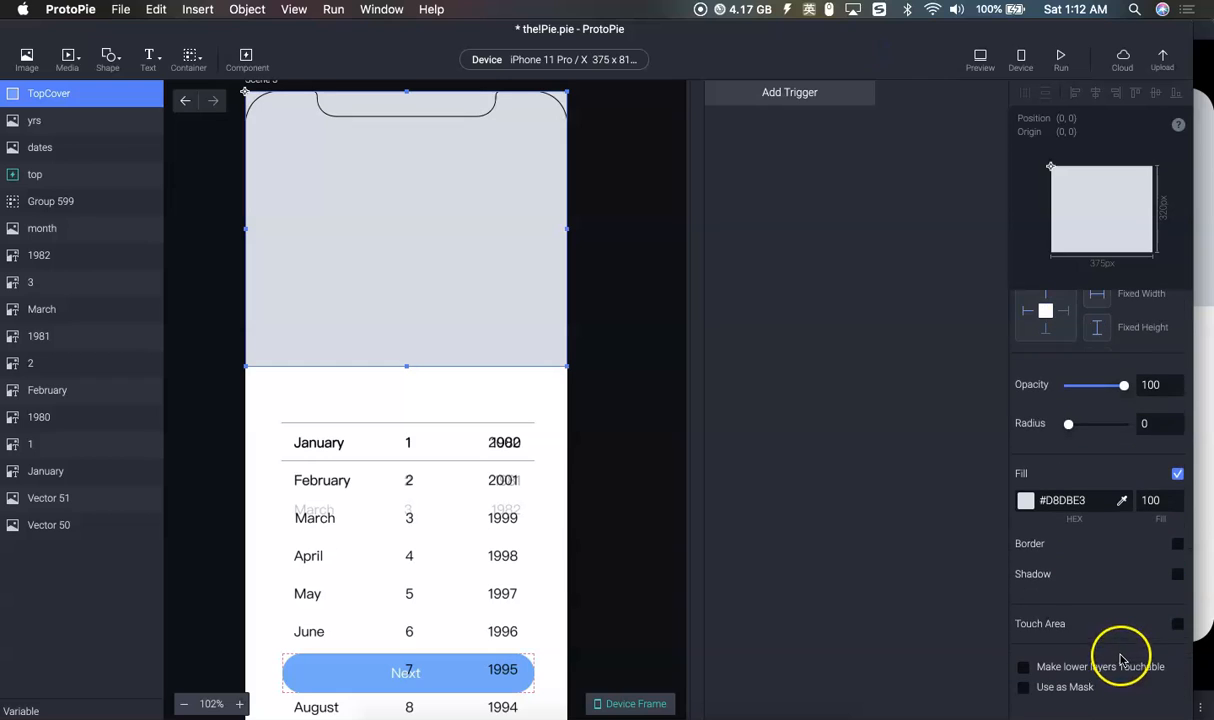
pyautogui.click(1024, 501)
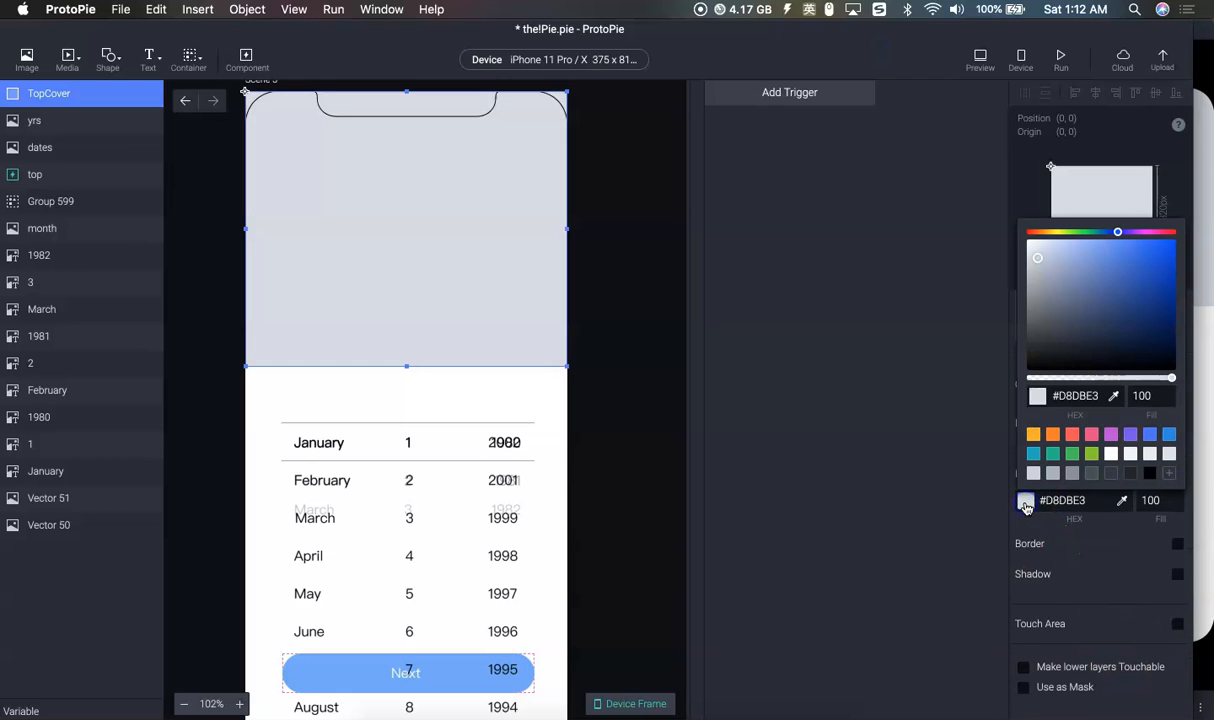
pyautogui.click(1114, 455)
pyautogui.click(401, 307)
# Move the top component above TopCover in the layer order and extend its lower edge down closer to the picker's upper line
pyautogui.moveTo(385, 28); pyautogui.dragTo(577, 19)
pyautogui.moveTo(230, 174); pyautogui.dragTo(237, 100)
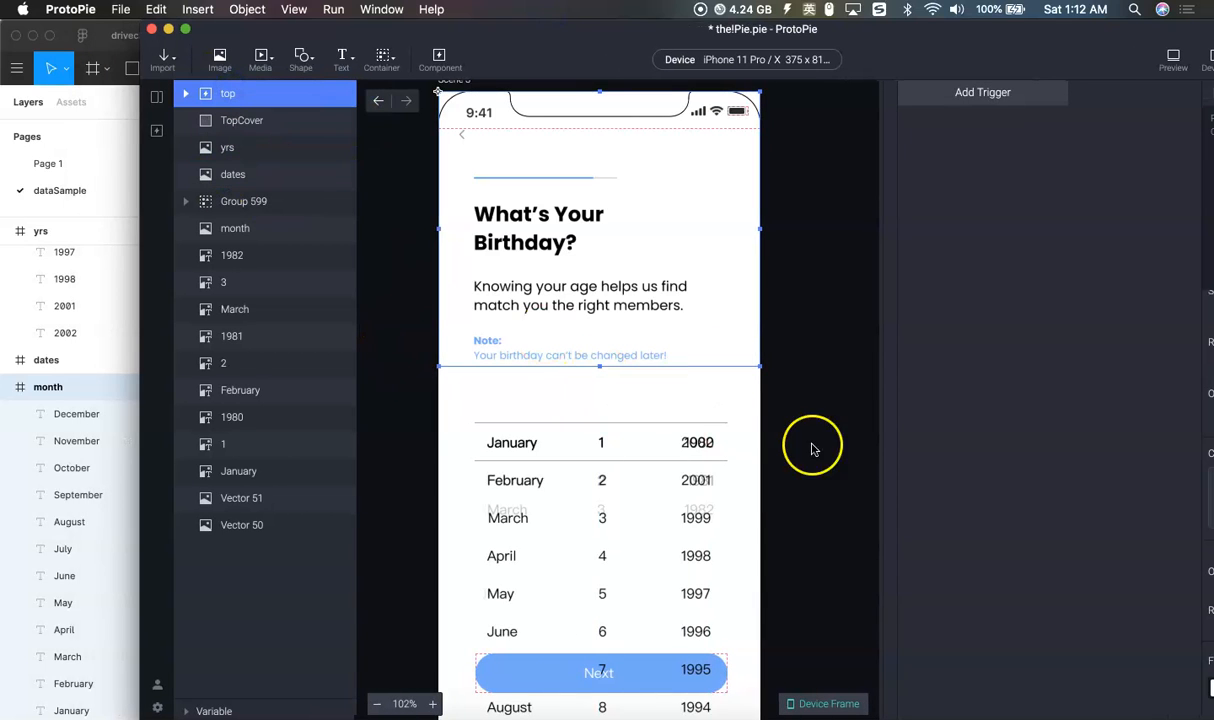
pyautogui.scroll(5, 607, 374)
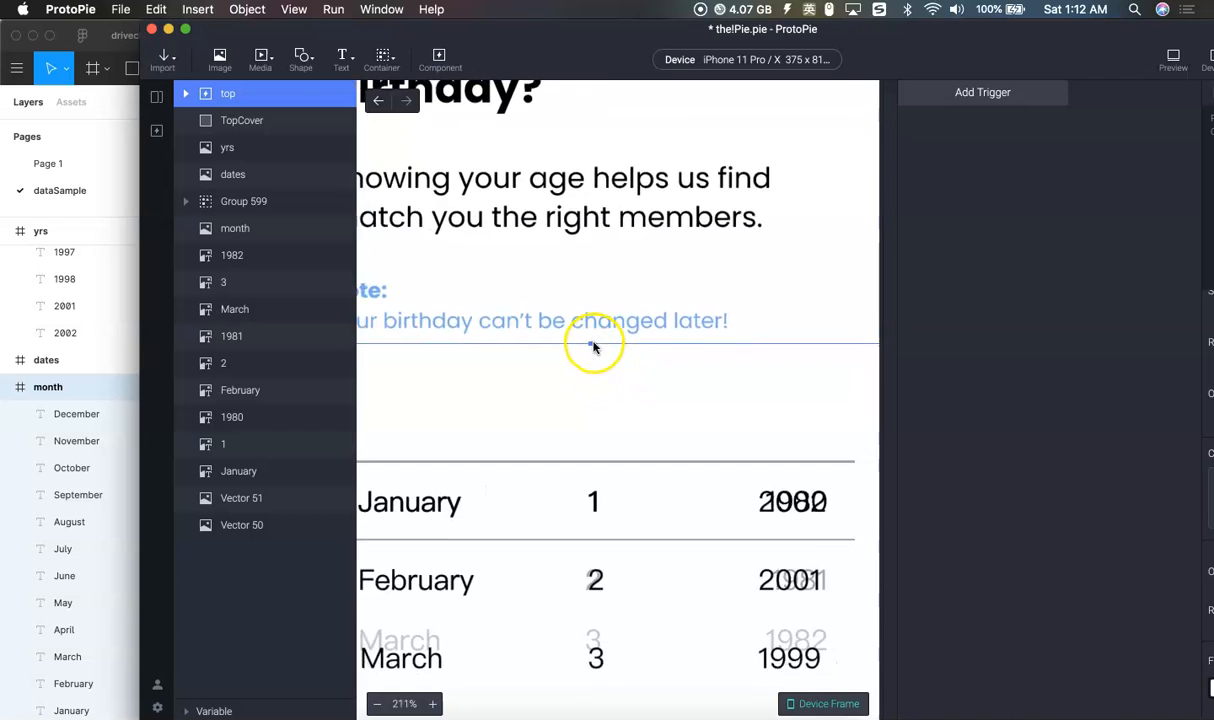
pyautogui.moveTo(594, 368); pyautogui.dragTo(594, 393)
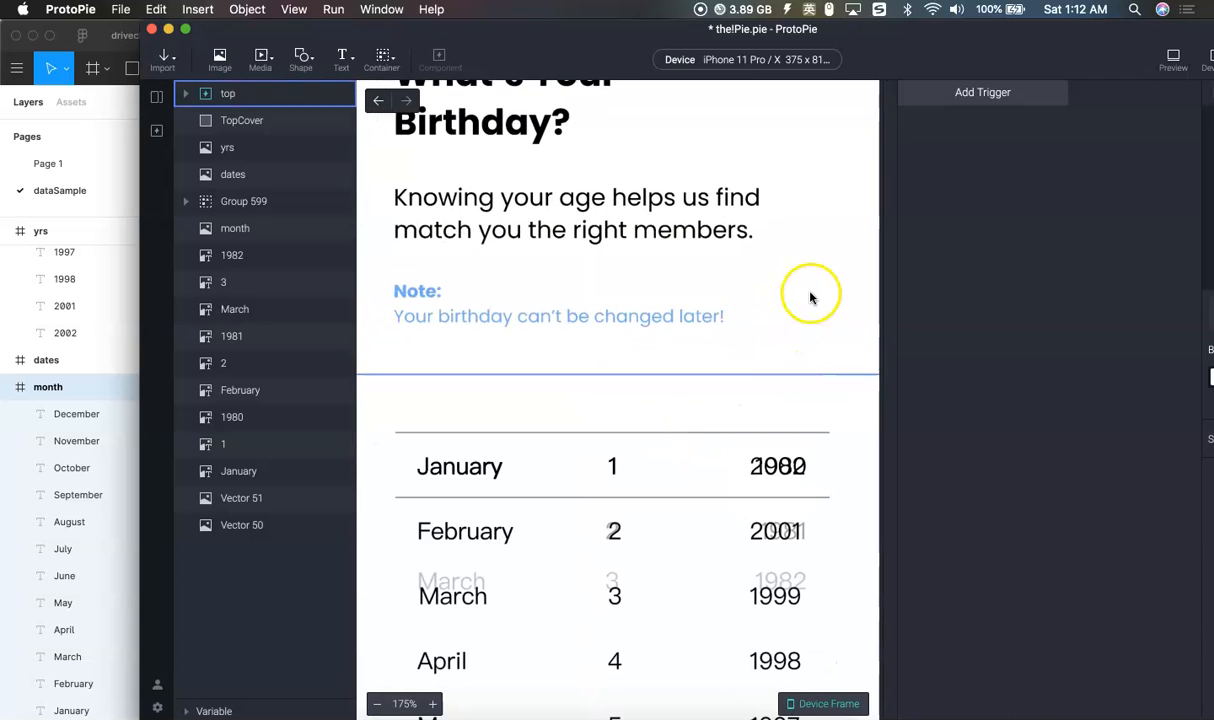
pyautogui.scroll(-5, 810, 297)
pyautogui.press('super+d')
pyautogui.moveTo(800, 148); pyautogui.dragTo(797, 346)
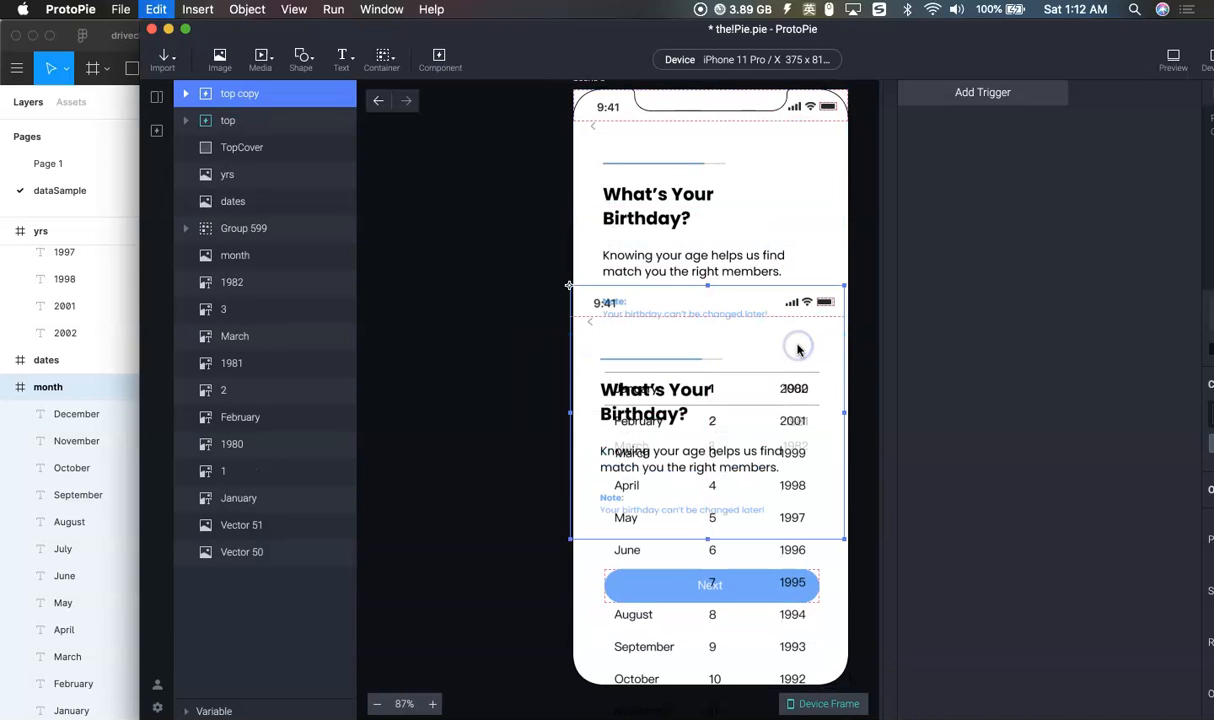
pyautogui.press('super+z')
pyautogui.click(222, 120)
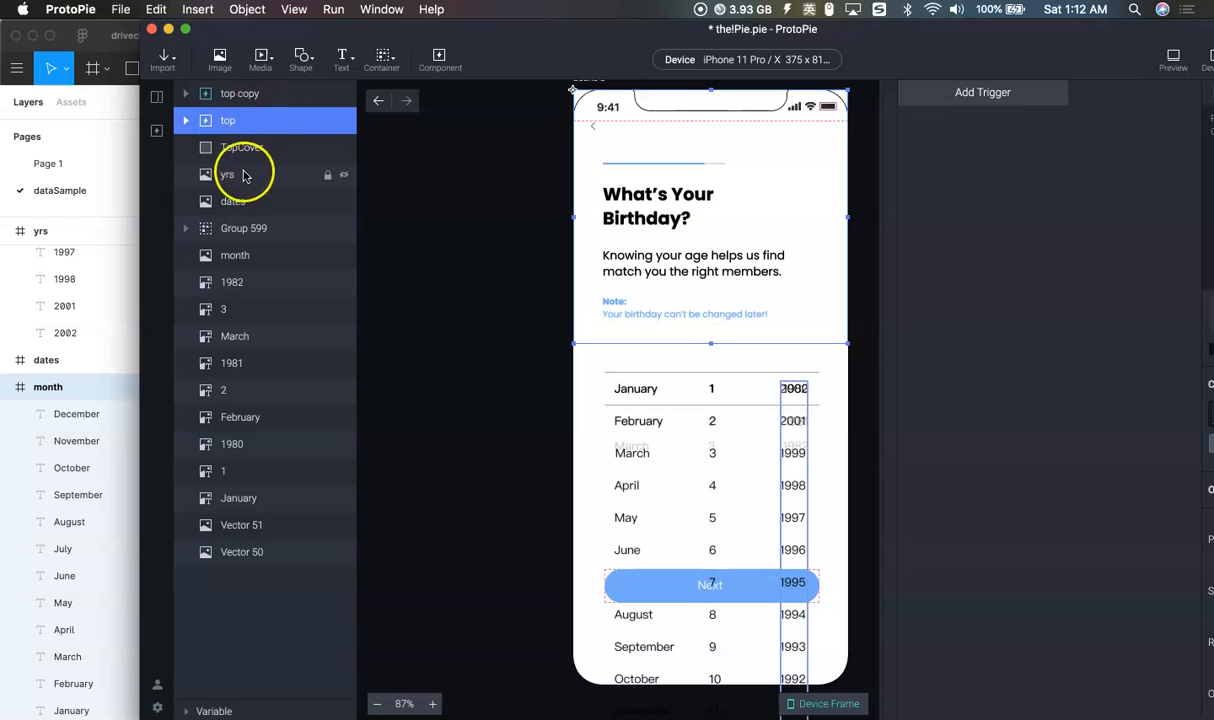
pyautogui.click(241, 95)
pyautogui.press('Delete')
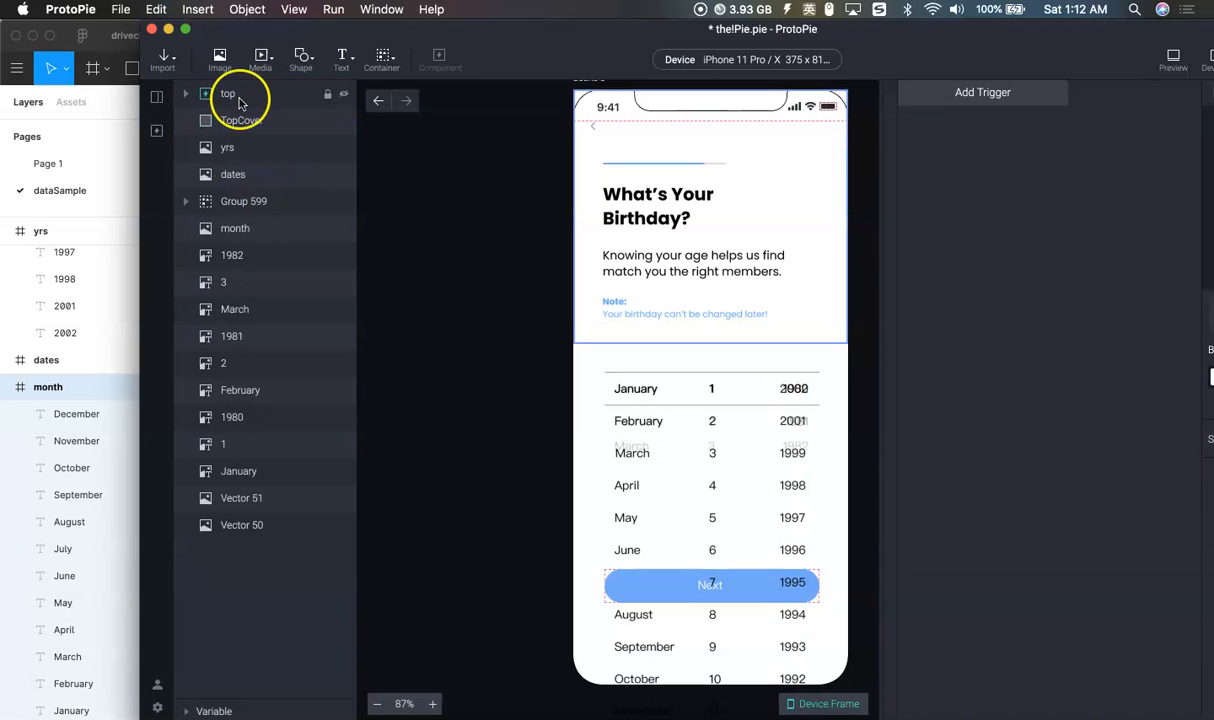
# Duplicate the TopCover rectangle and rename the copy as BottomCover
pyautogui.click(240, 122)
pyautogui.press('super+d')
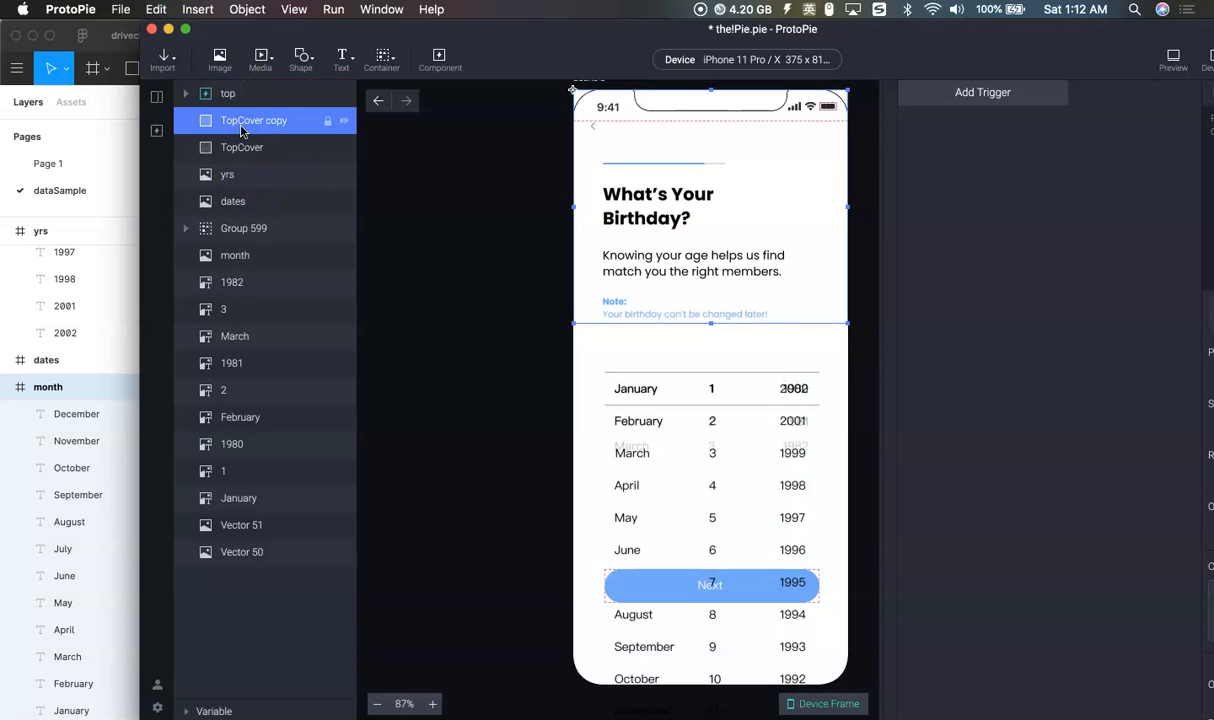
pyautogui.doubleClick(240, 120)
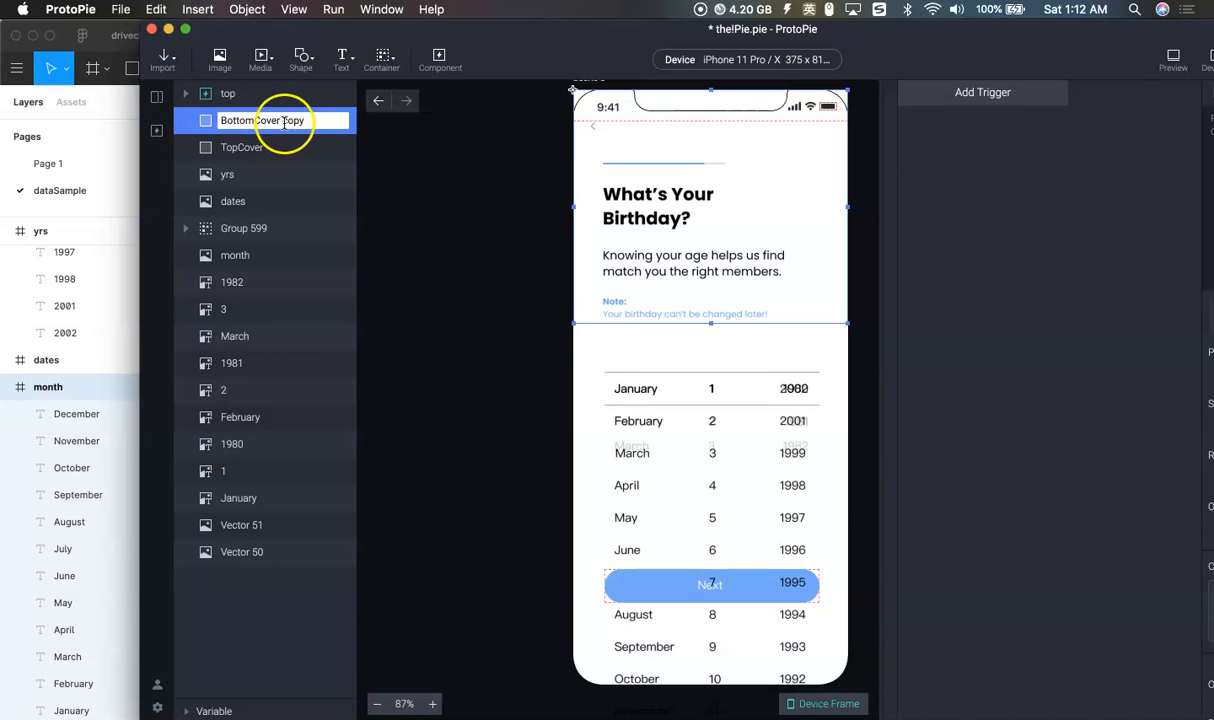
pyautogui.press('BackSpace')
pyautogui.press('Return')
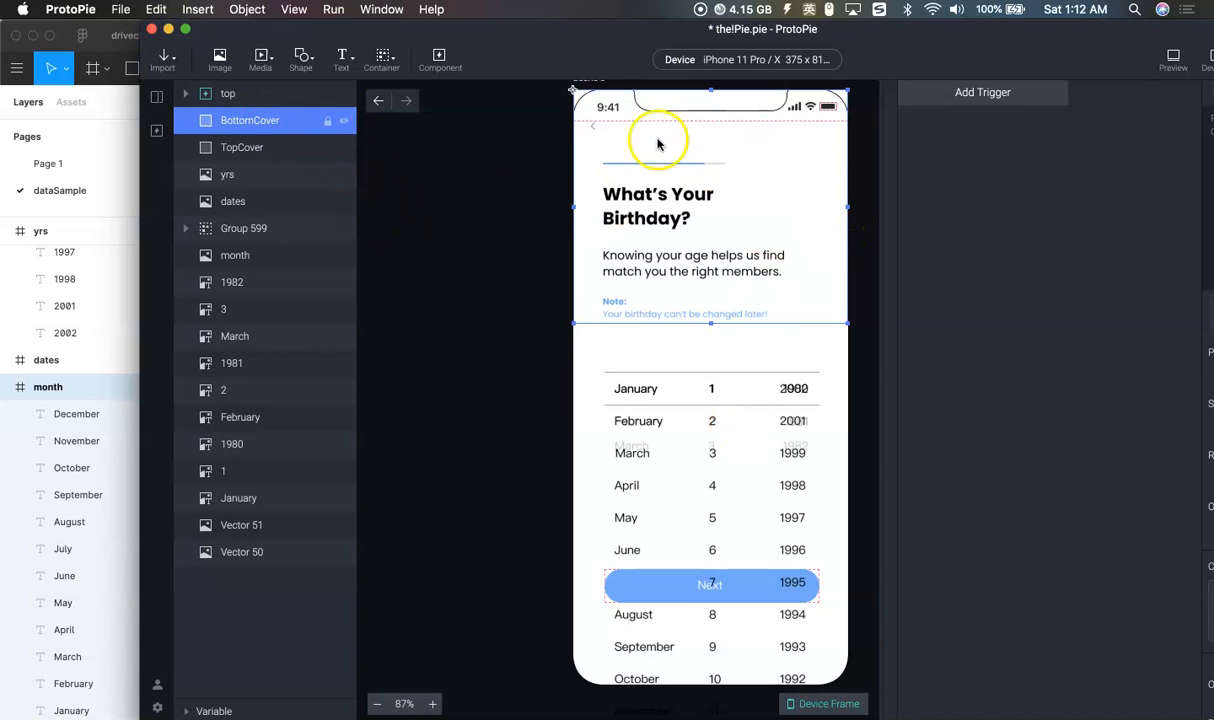
# Move BottomCover down so it starts below the March row, and shorten its lower edge to the screen's end
pyautogui.moveTo(798, 170); pyautogui.dragTo(805, 547)
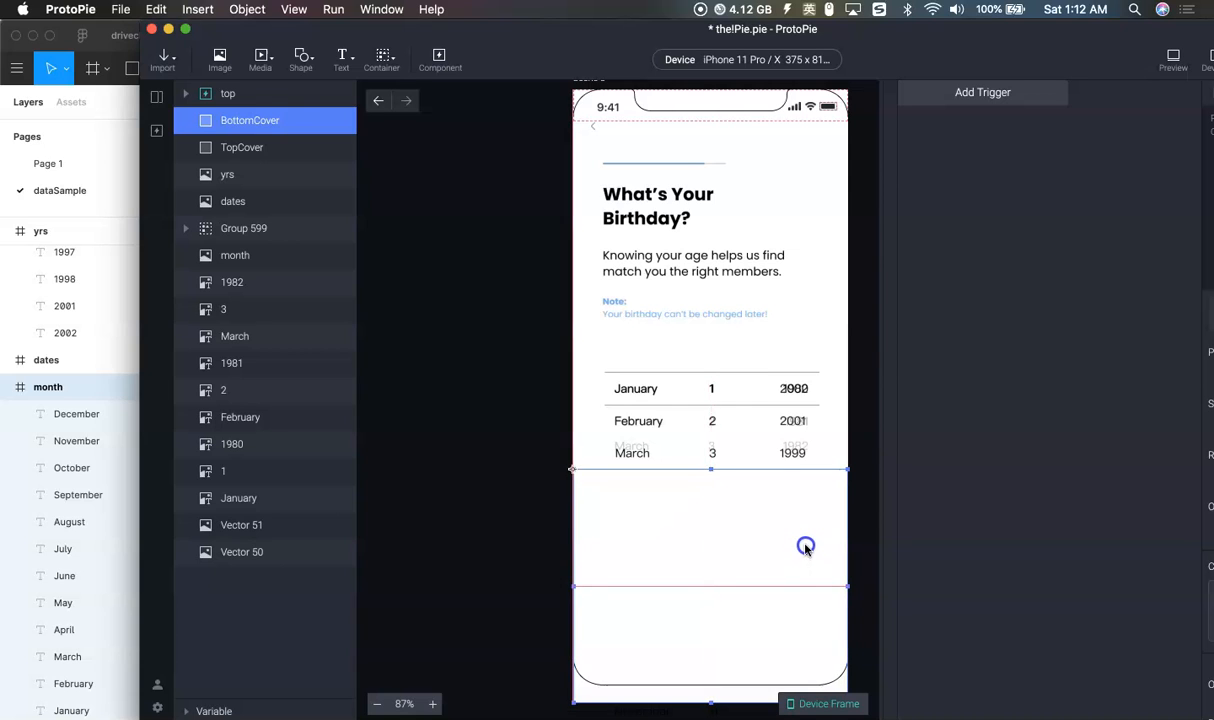
pyautogui.scroll(-3, 755, 551)
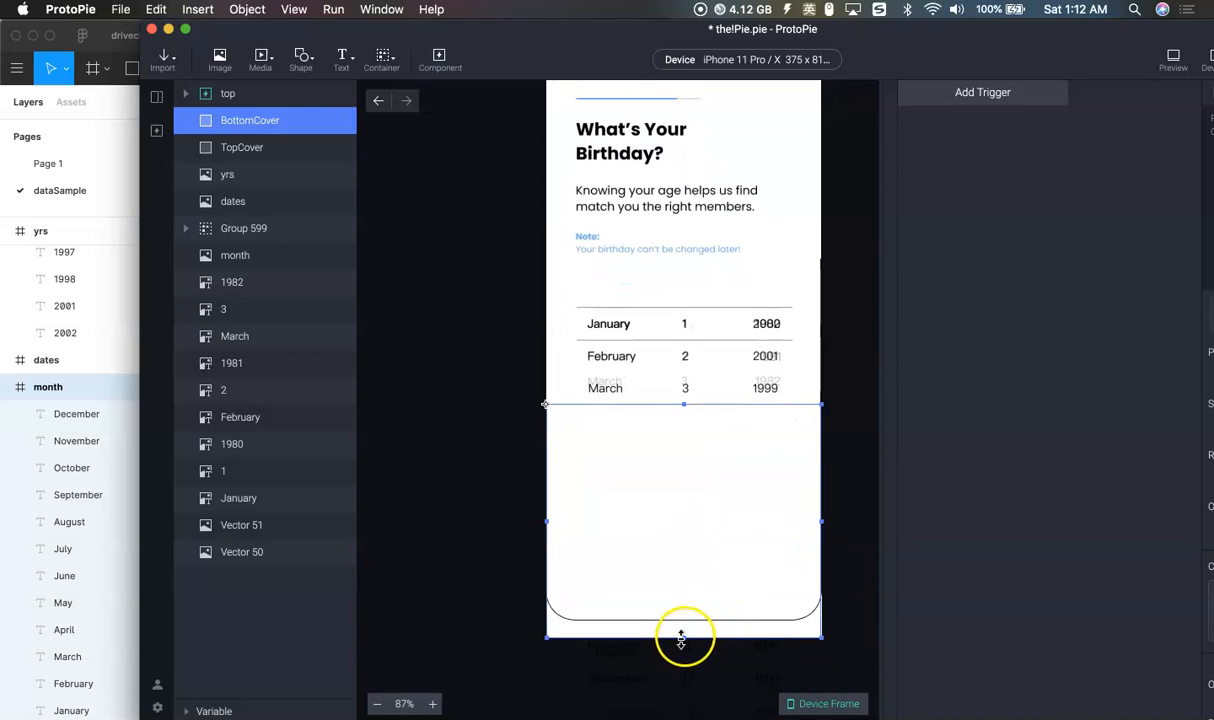
pyautogui.moveTo(683, 637); pyautogui.dragTo(686, 615)
pyautogui.scroll(5, 691, 453)
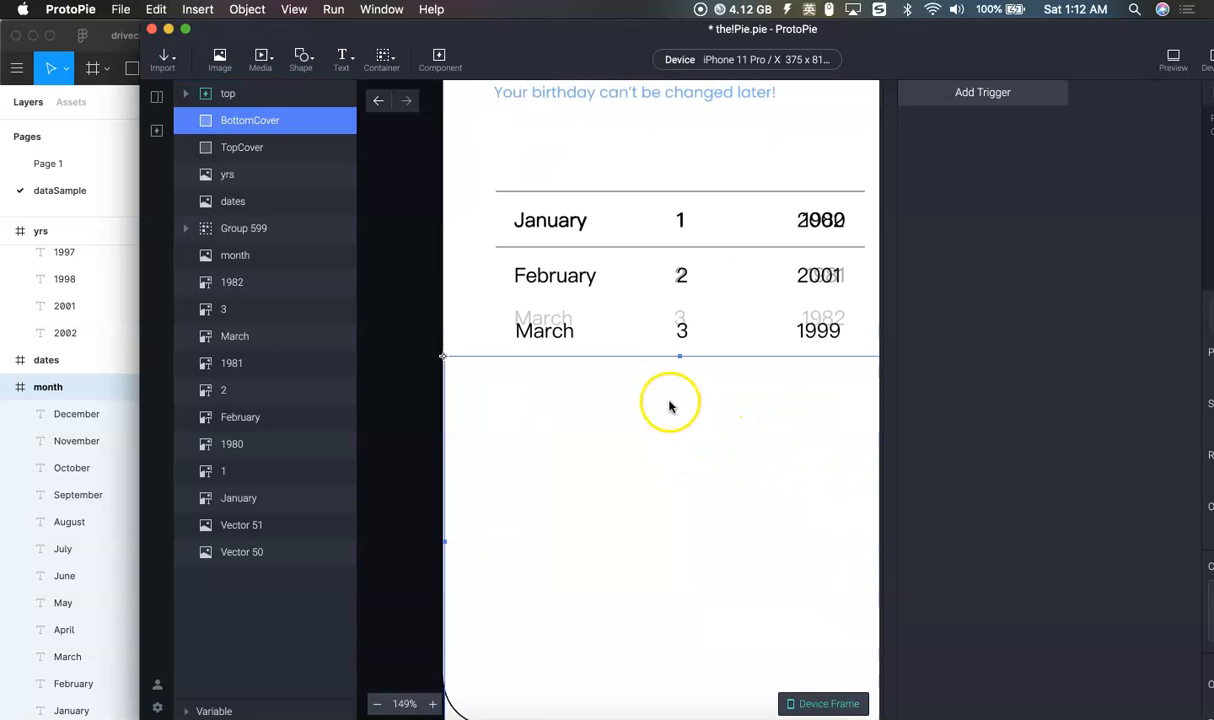
pyautogui.scroll(-5, 686, 564)
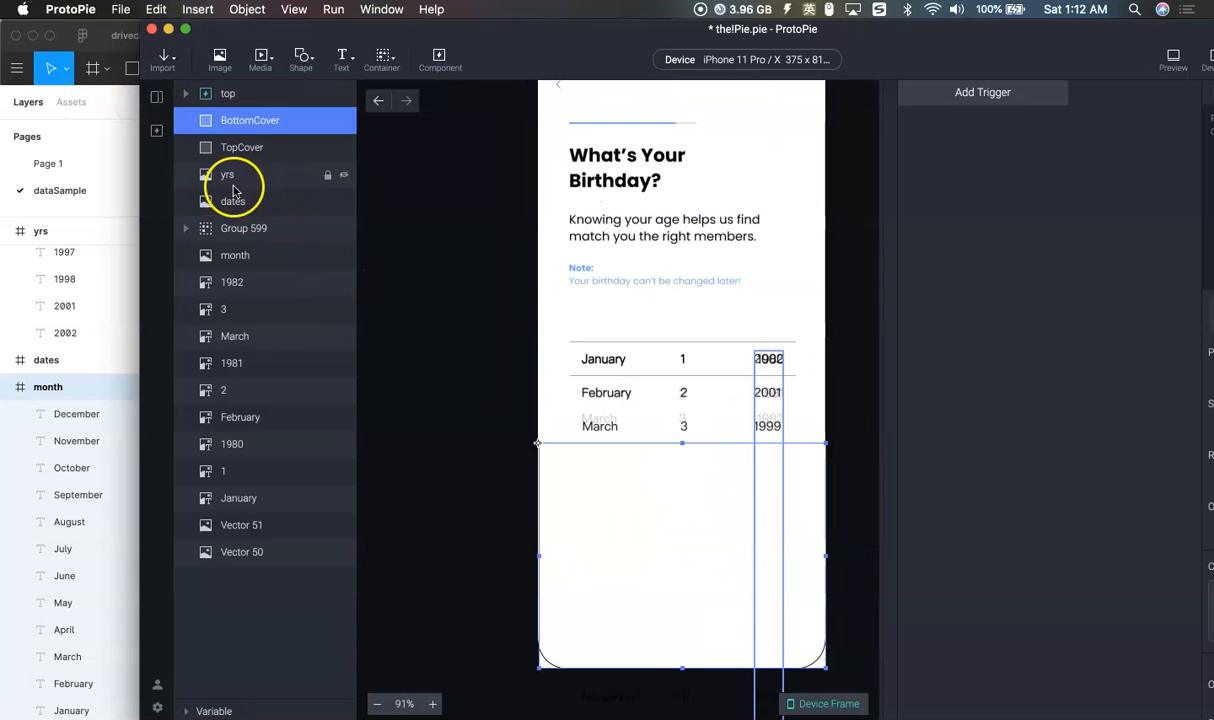
# Delete the leftover 1982 text layer
pyautogui.click(233, 290)
pyautogui.press('Delete')
pyautogui.click(233, 256)
pyautogui.press('Delete')
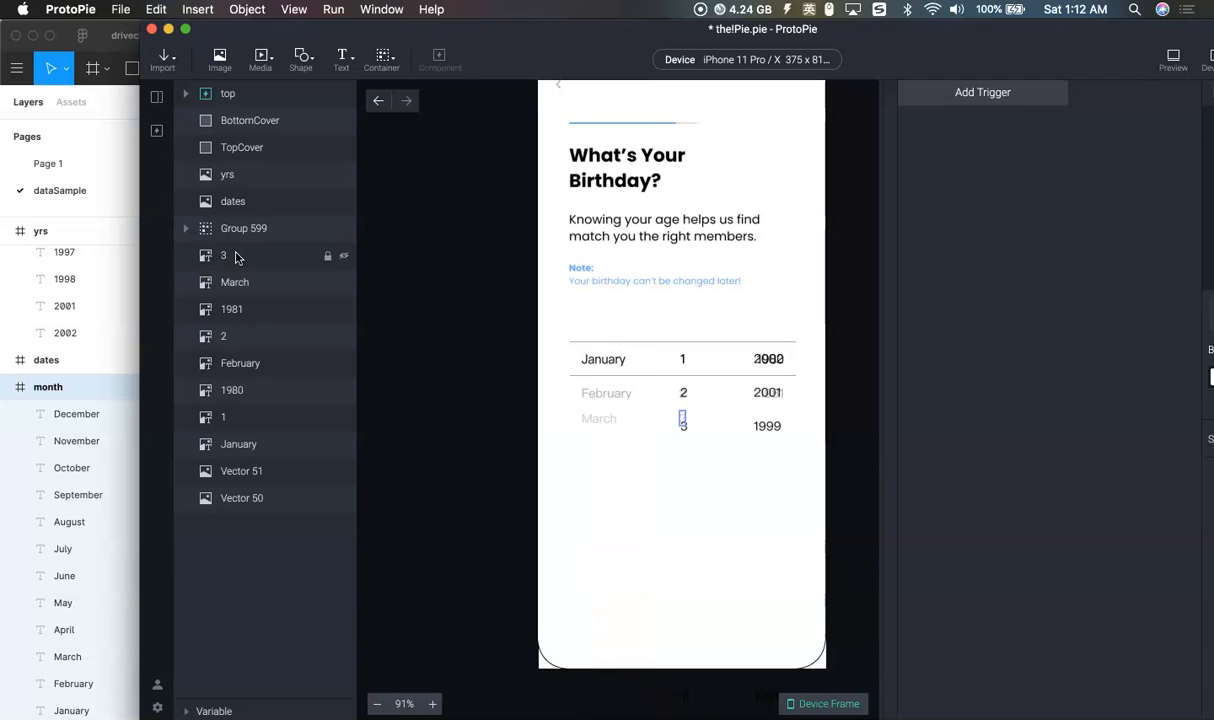
pyautogui.click(233, 256)
pyautogui.press('Delete')
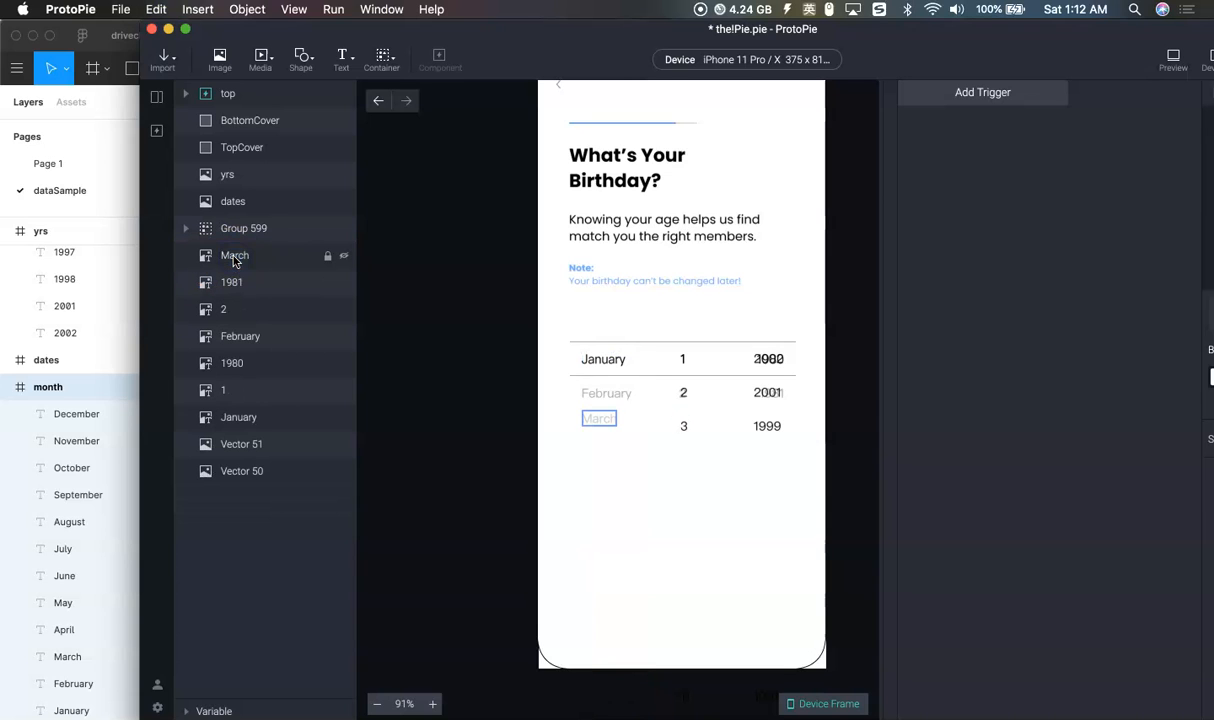
pyautogui.press('super+z')
pyautogui.press('super+z')
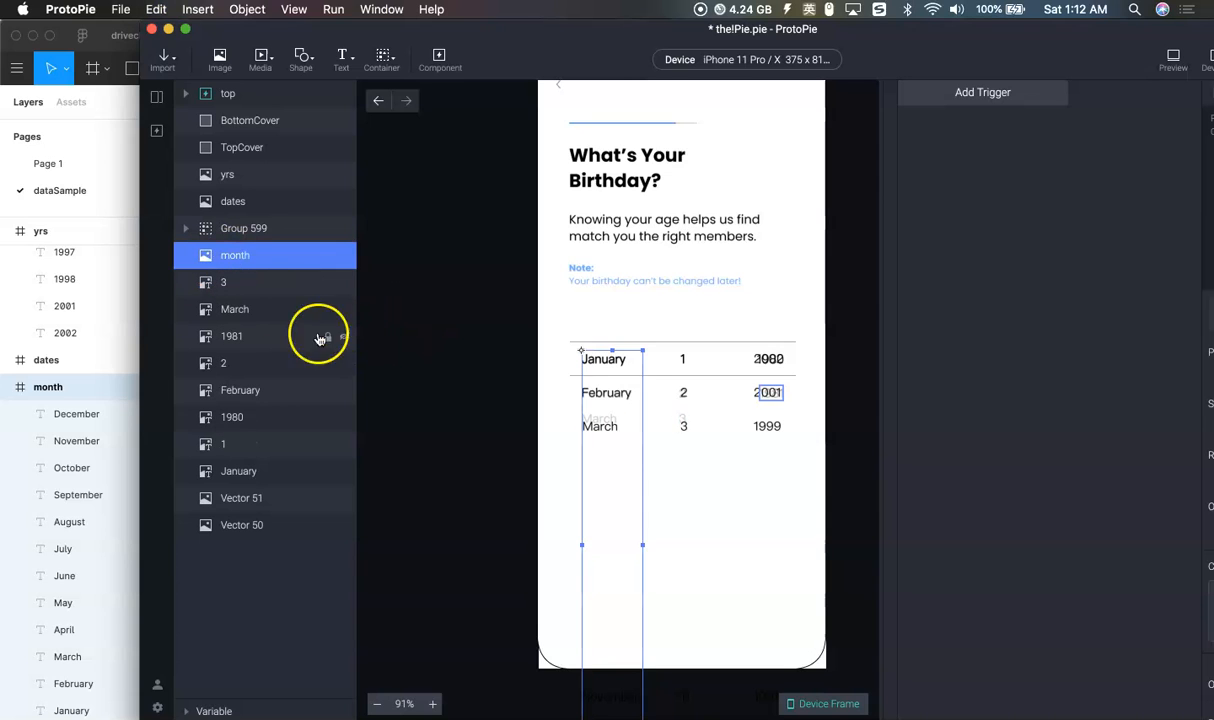
# Delete the leftover 3, March, 1981, 2 and February text layers below the month image, keeping the image columns
pyautogui.click(251, 283)
pyautogui.press('Delete')
pyautogui.click(252, 290)
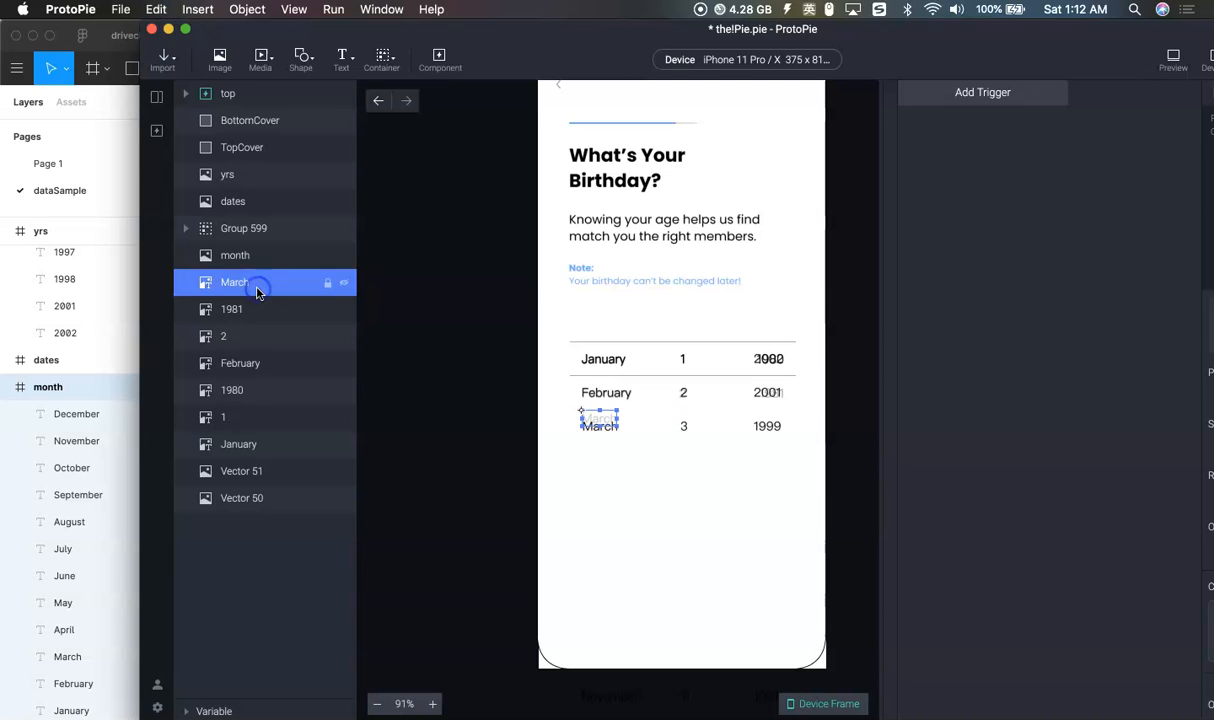
pyautogui.press('Delete')
pyautogui.click(256, 292)
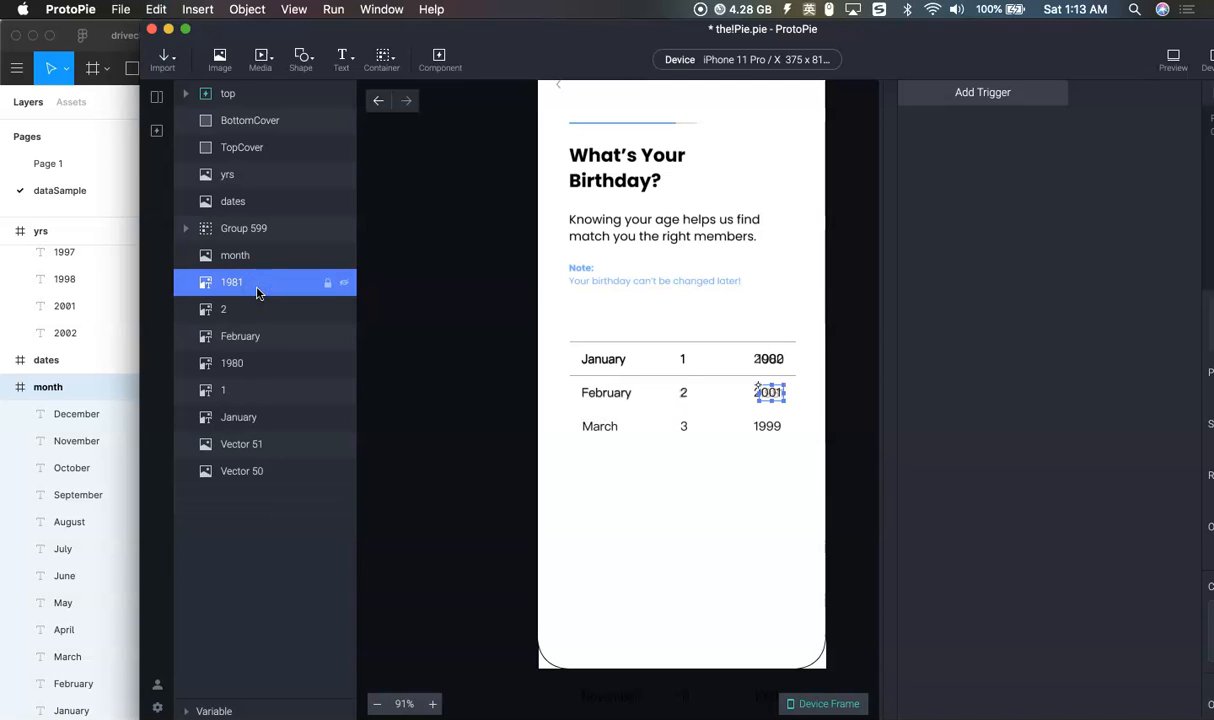
pyautogui.press('Delete')
pyautogui.click(250, 288)
pyautogui.press('Delete')
pyautogui.click(247, 287)
pyautogui.press('Delete')
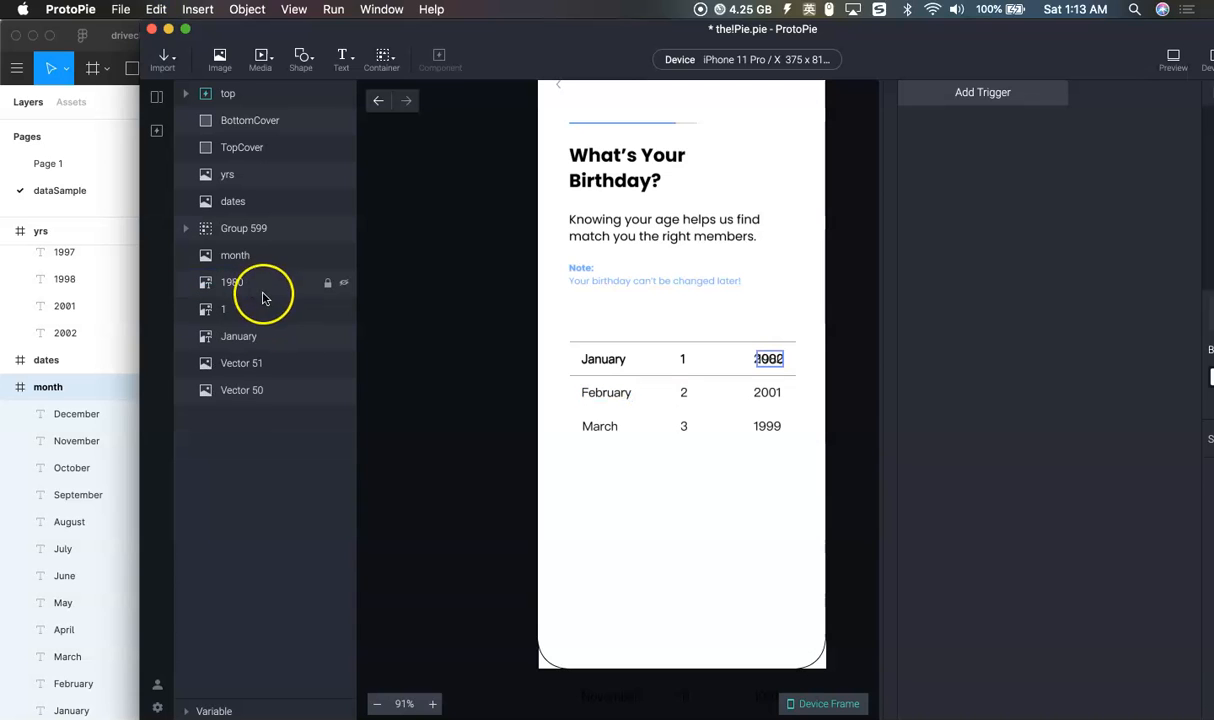
# Delete the remaining 1980, January and 1 text layers of the picker's original first row
pyautogui.click(243, 283)
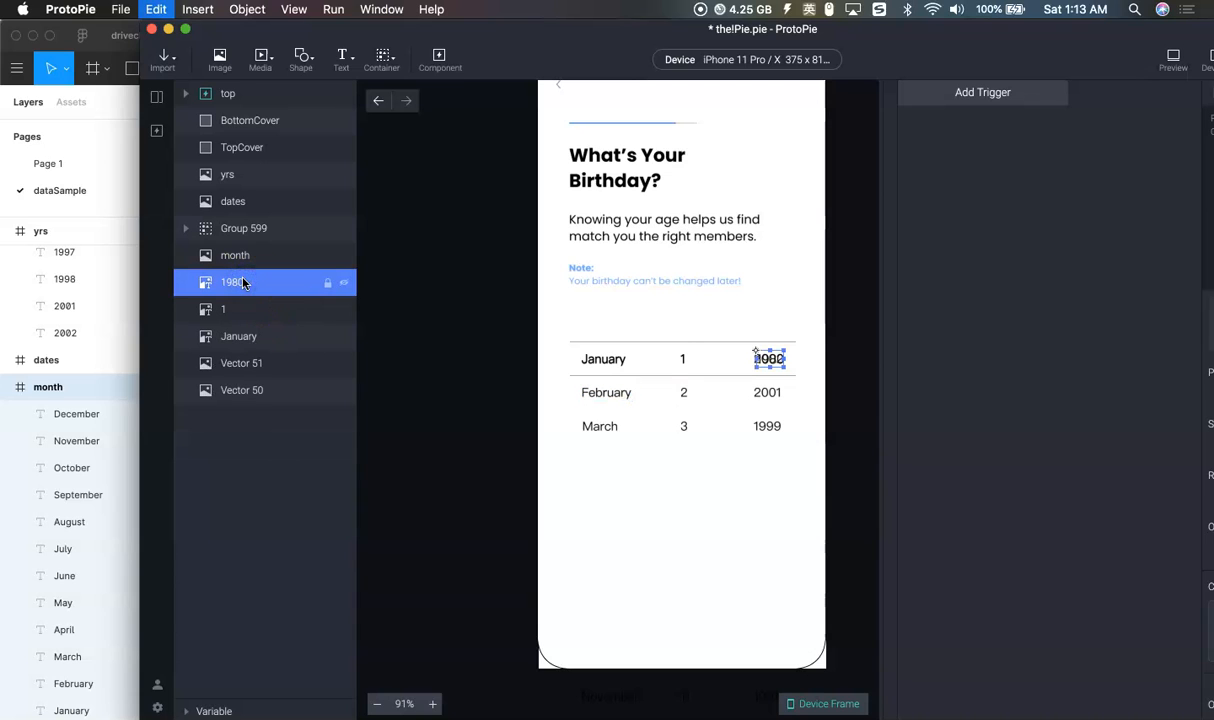
pyautogui.press('Delete')
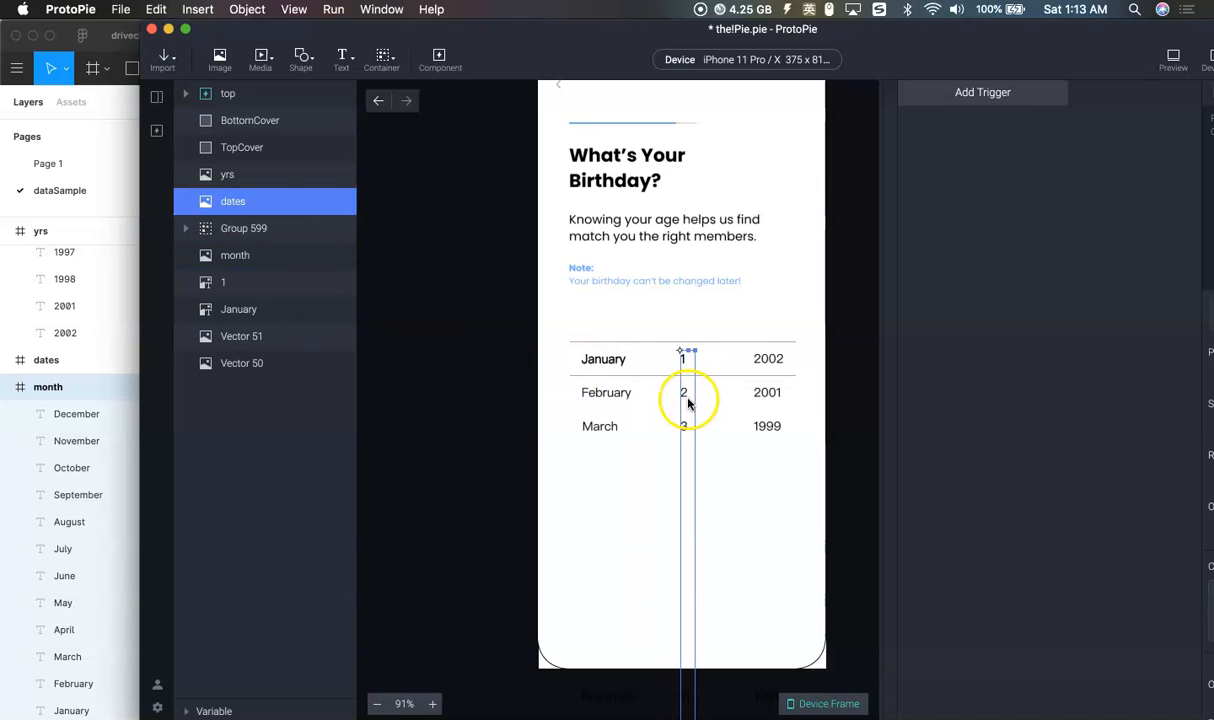
pyautogui.click(255, 316)
pyautogui.press('Delete')
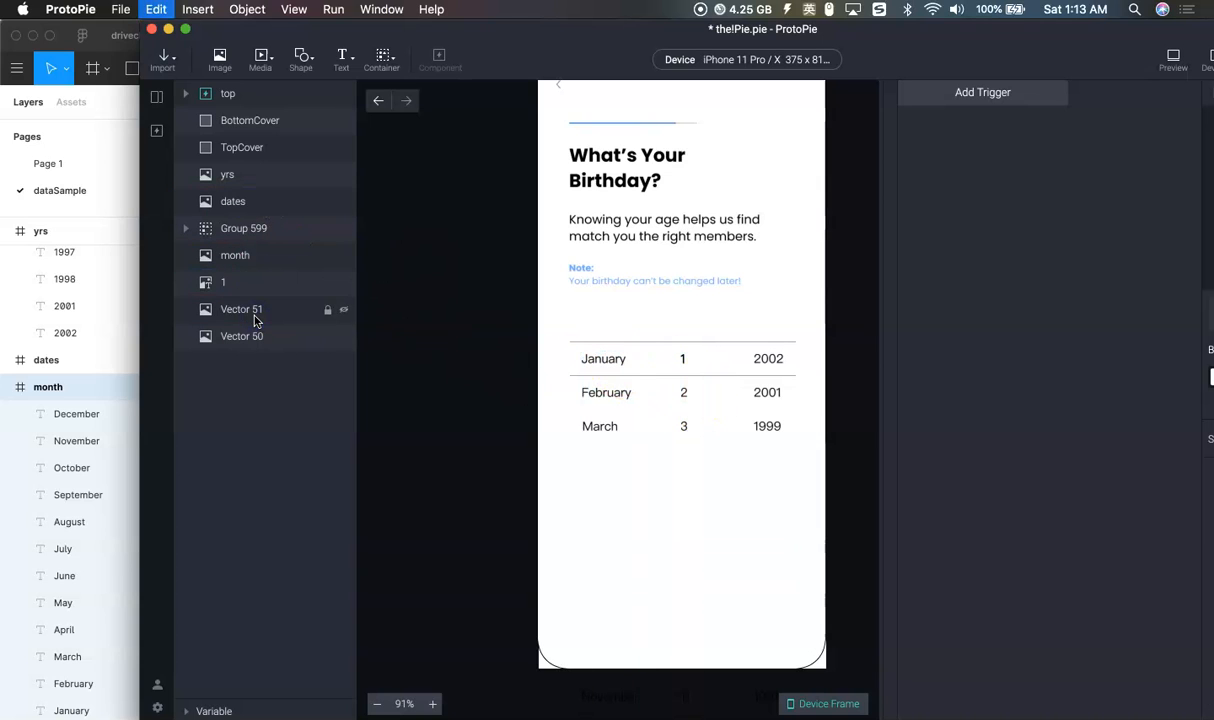
pyautogui.click(249, 288)
pyautogui.press('Delete')
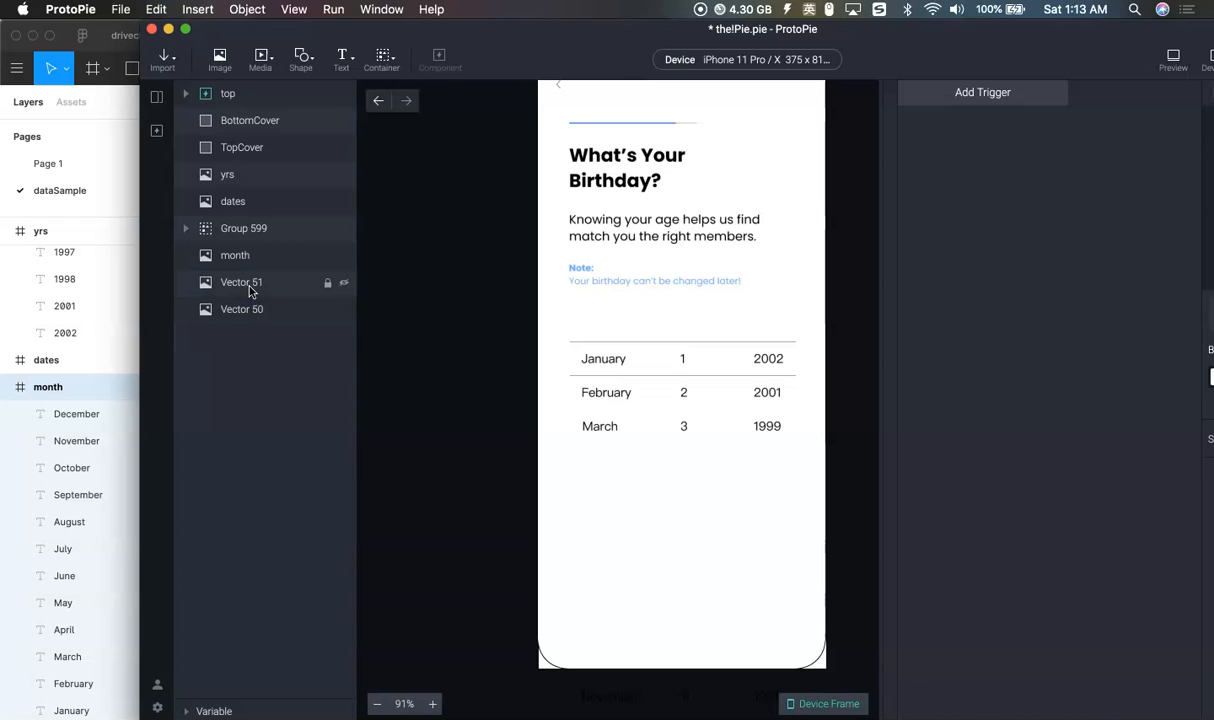
# Examine the month, date and year columns, the two divider lines and BottomCover for correct placement
pyautogui.click(581, 371)
pyautogui.scroll(5, 596, 406)
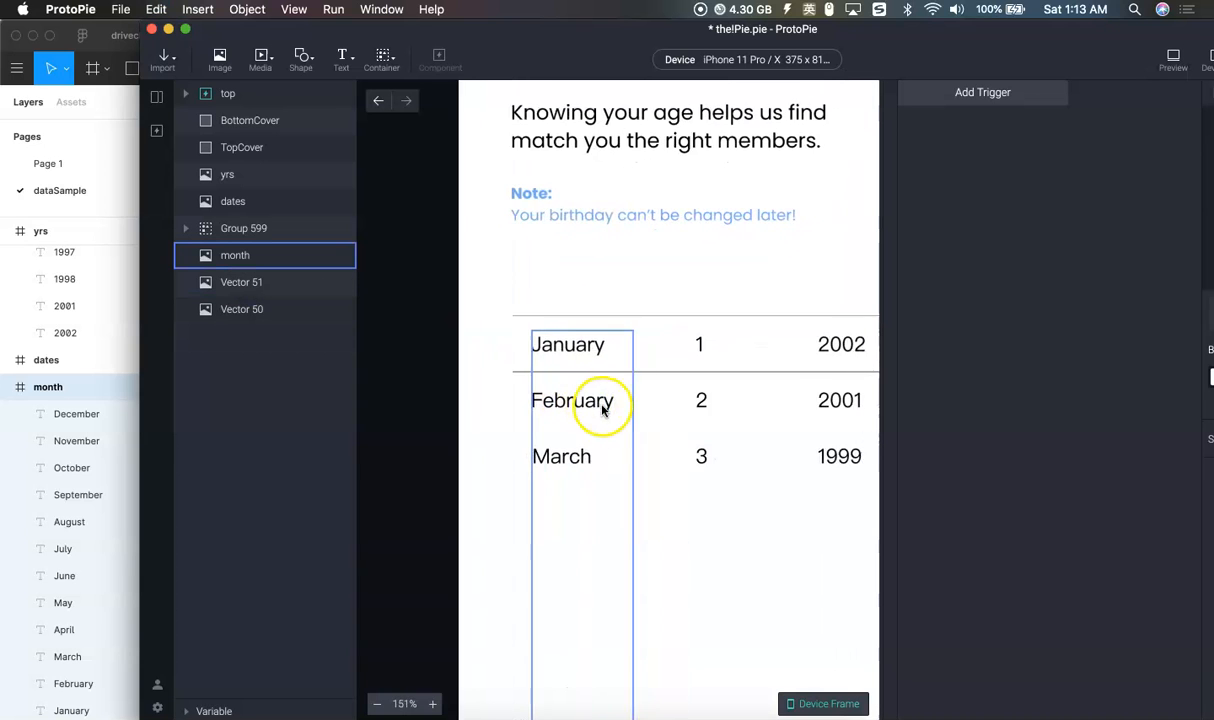
pyautogui.click(455, 408)
pyautogui.click(607, 405)
pyautogui.click(762, 412)
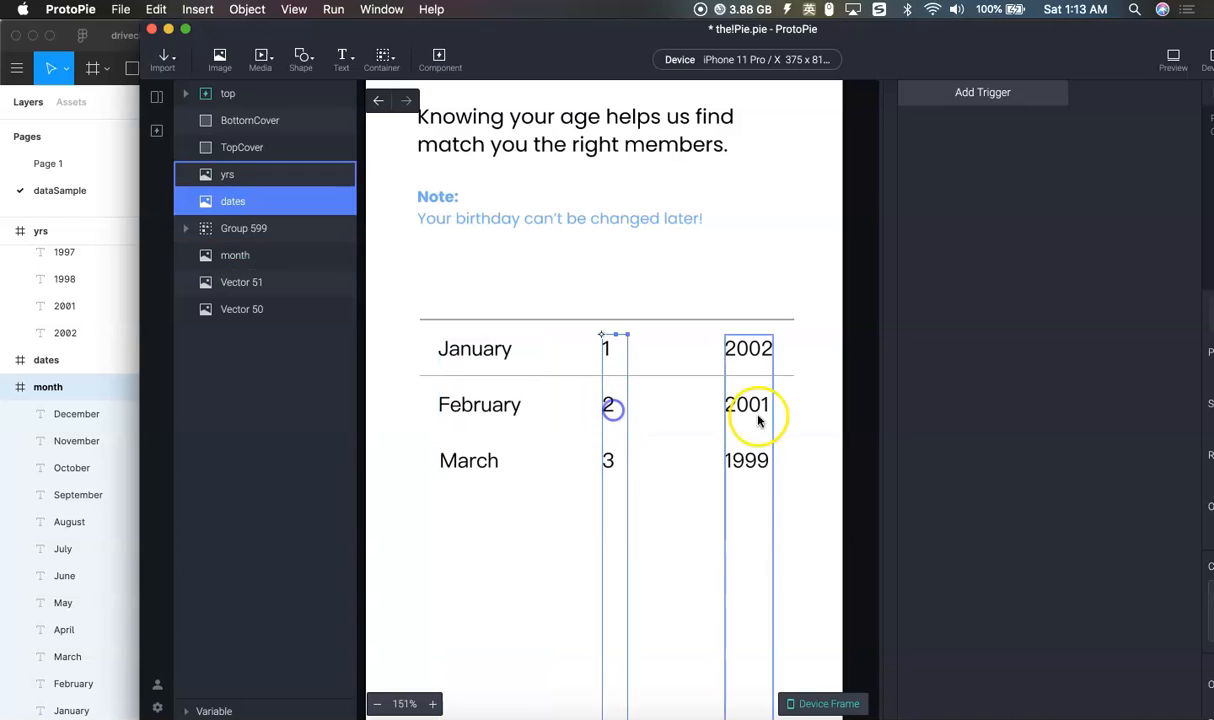
pyautogui.click(620, 320)
pyautogui.click(663, 376)
pyautogui.click(671, 372)
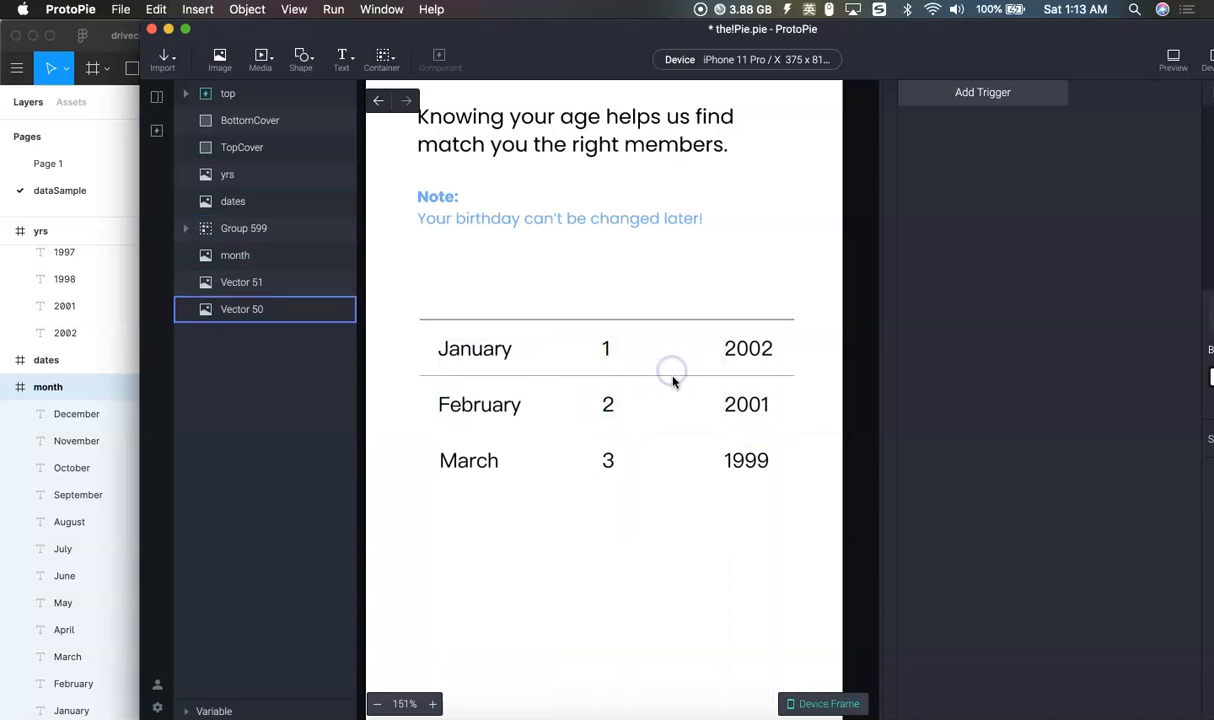
pyautogui.click(710, 630)
pyautogui.scroll(-5, 714, 633)
pyautogui.scroll(-1, 716, 635)
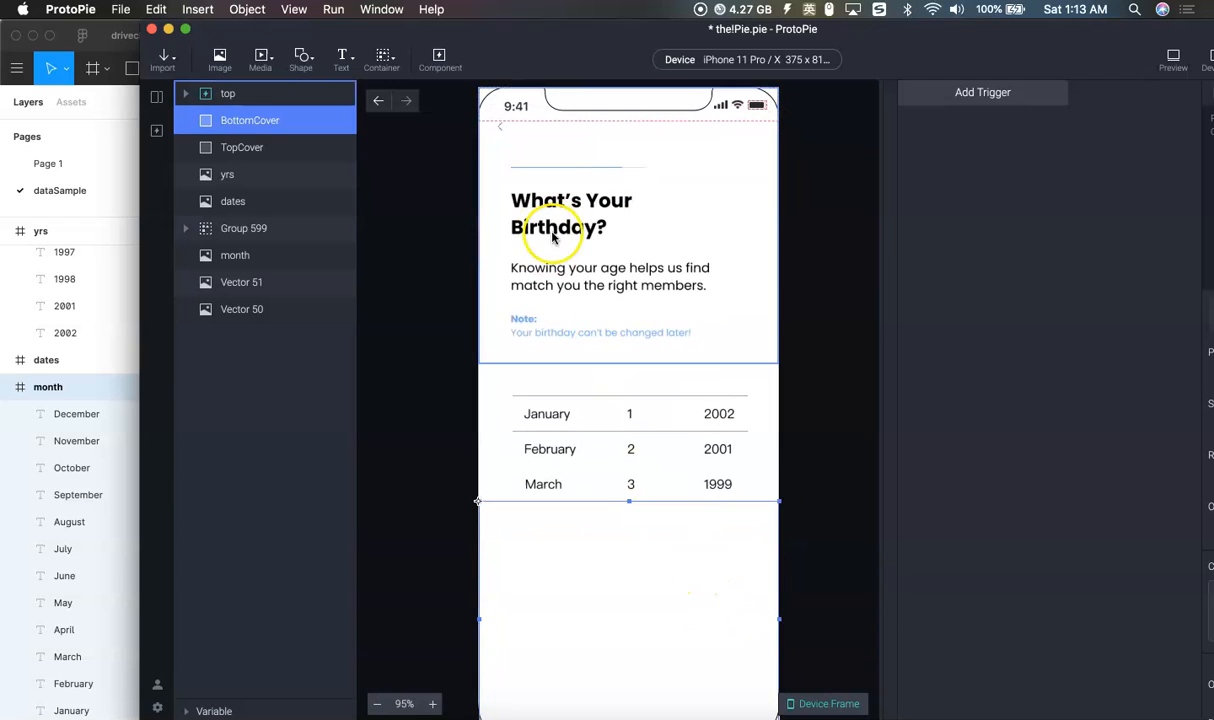
pyautogui.scroll(-1, 700, 520)
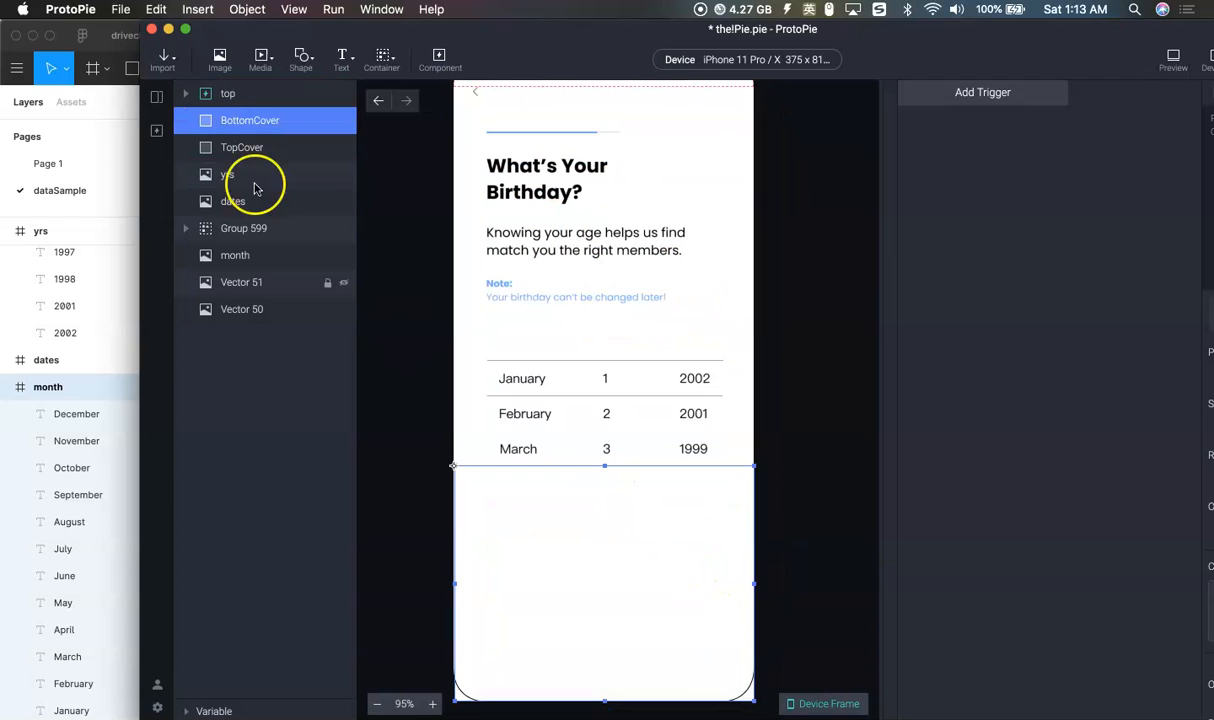
# Move Group 599 with the Next button above BottomCover and below the top component in the layer order
pyautogui.click(242, 150)
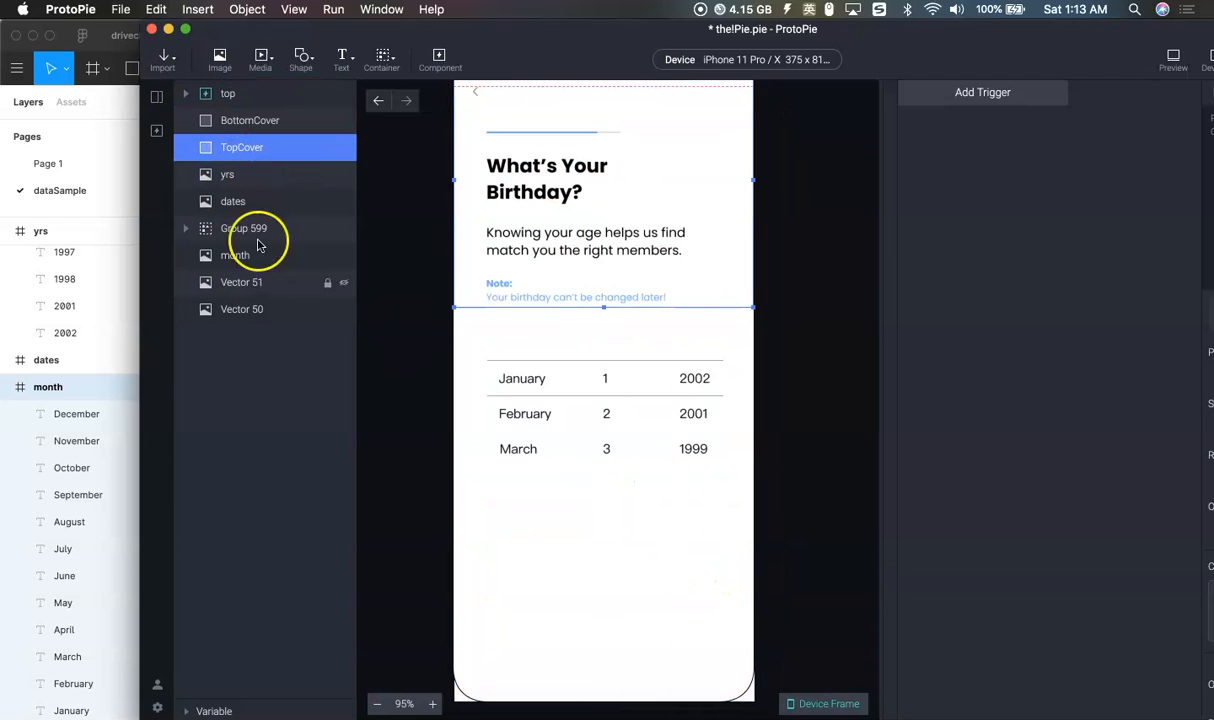
pyautogui.click(259, 131)
pyautogui.click(257, 229)
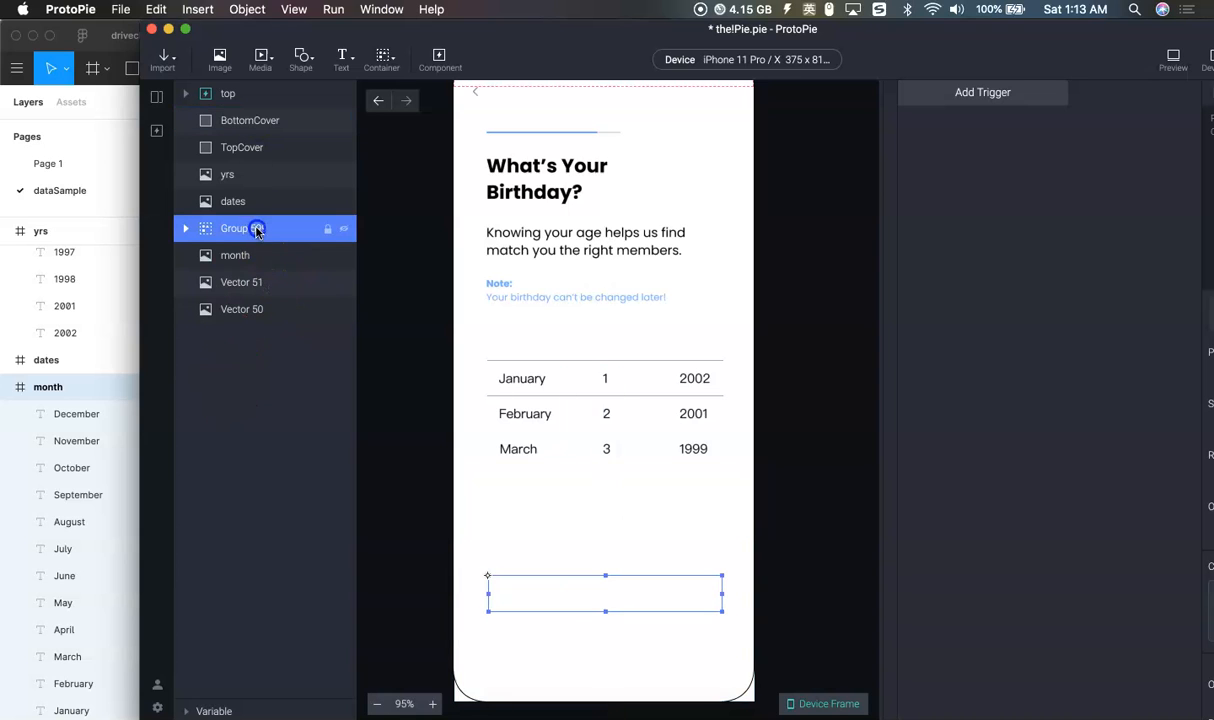
pyautogui.moveTo(251, 222); pyautogui.dragTo(240, 113)
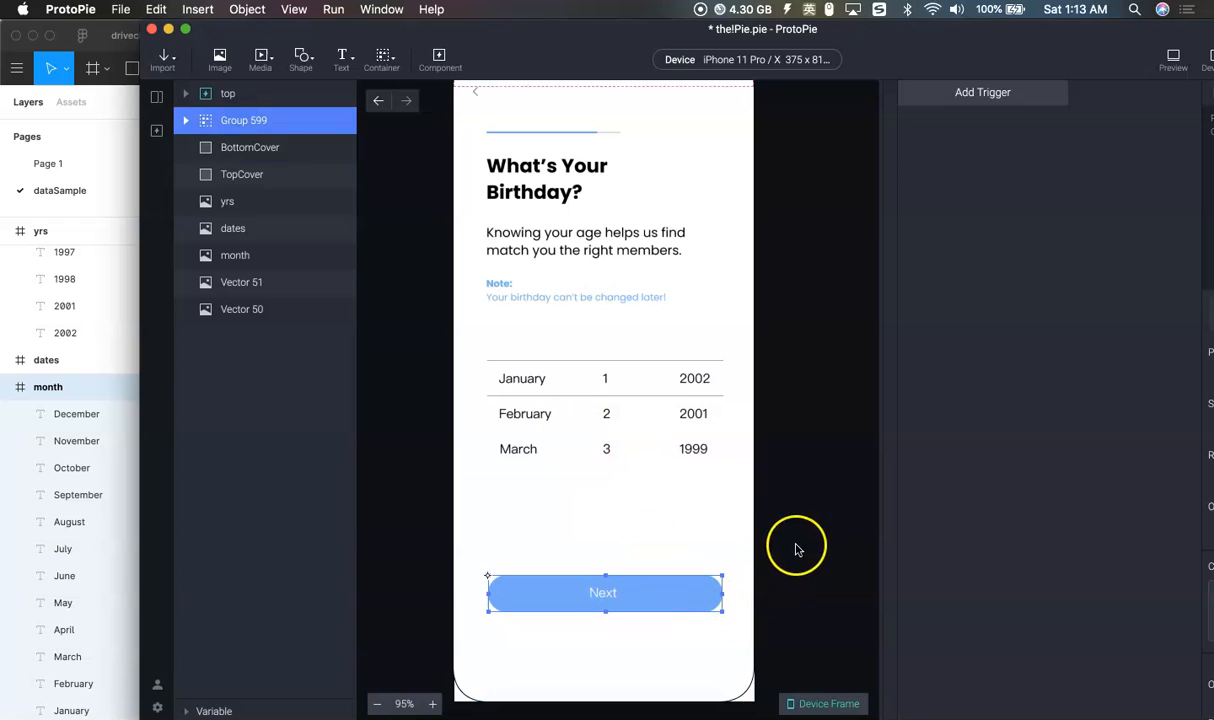
pyautogui.click(690, 604)
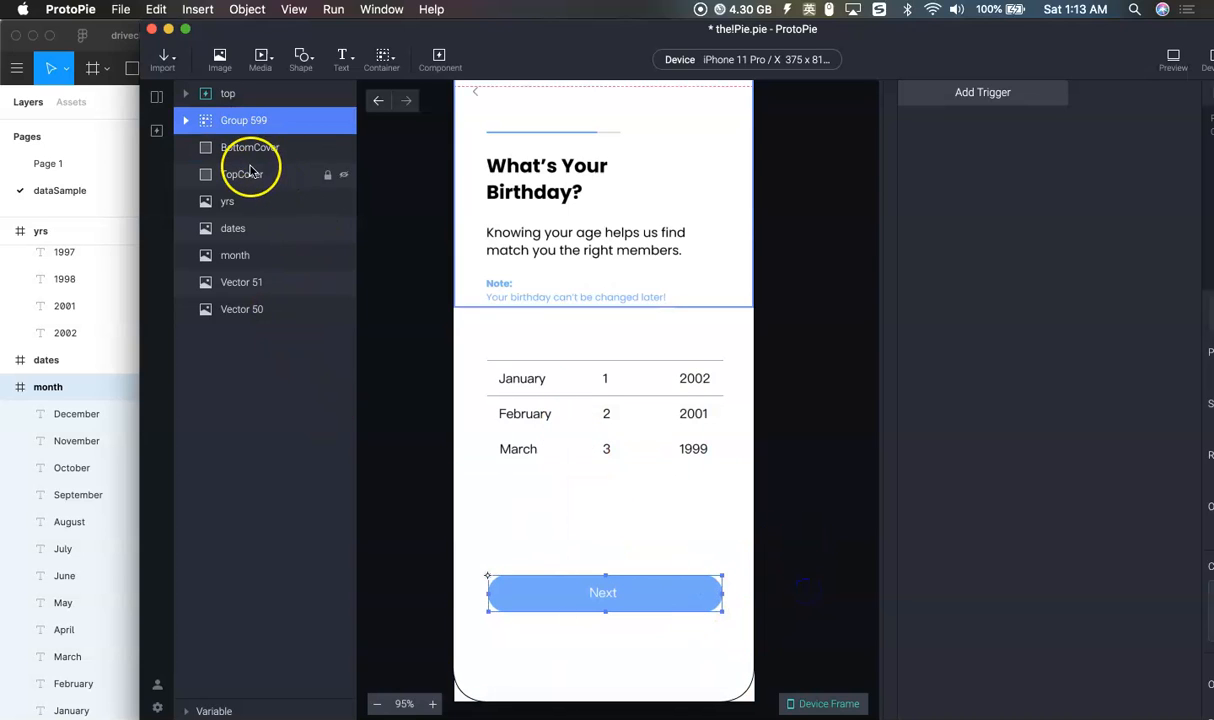
# Add a rectangle directly above BottomCover in the layer order and place it at the screen's left edge over the picker's upper line
pyautogui.click(553, 482)
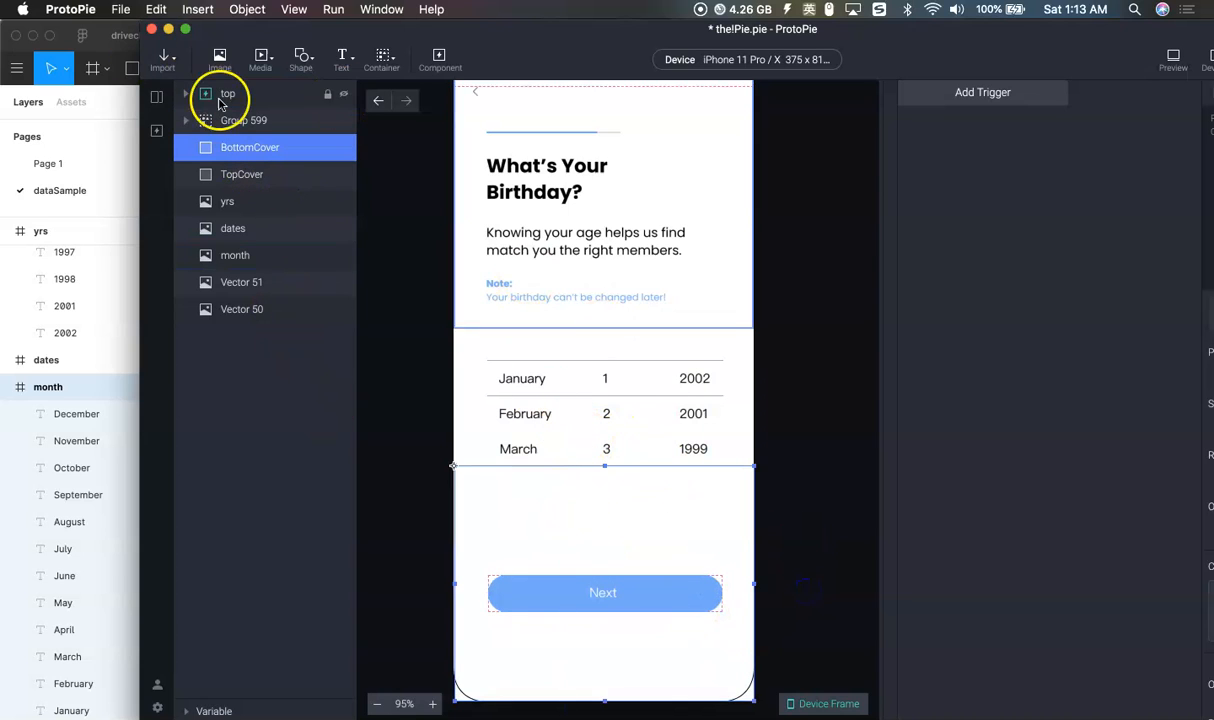
pyautogui.click(311, 60)
pyautogui.click(330, 93)
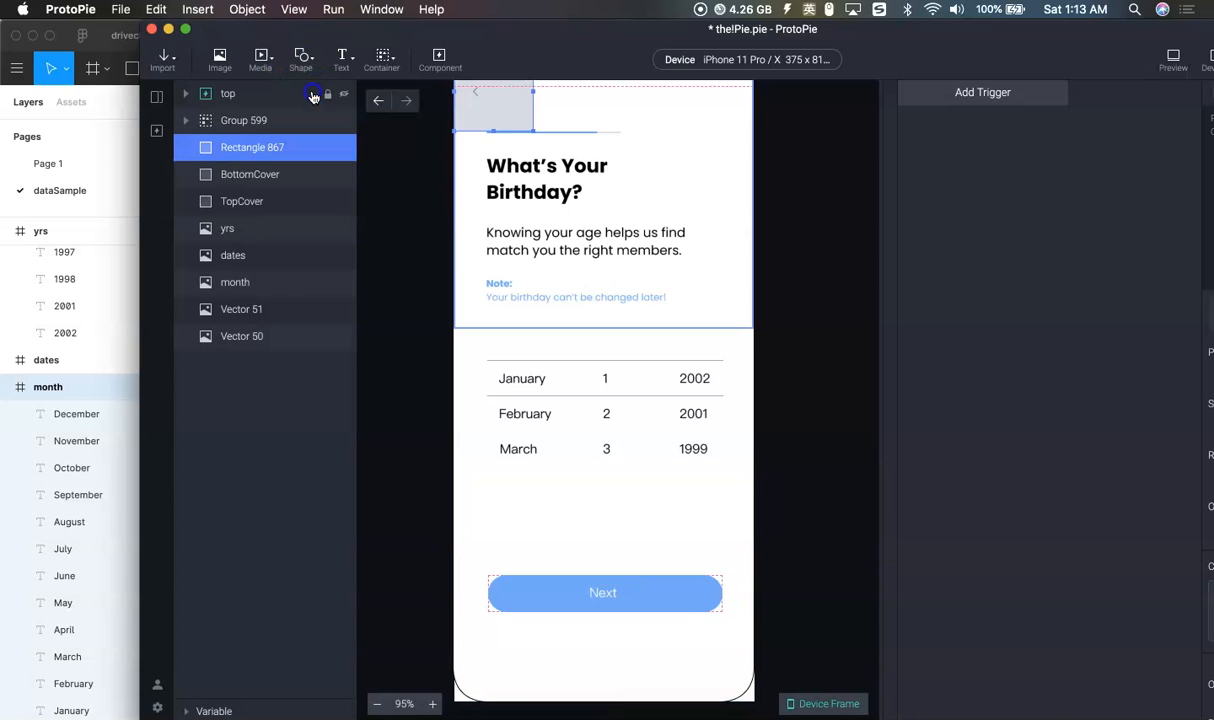
pyautogui.moveTo(503, 109); pyautogui.dragTo(513, 372)
pyautogui.scroll(5, 518, 340)
pyautogui.moveTo(523, 308); pyautogui.dragTo(450, 361)
pyautogui.click(556, 226)
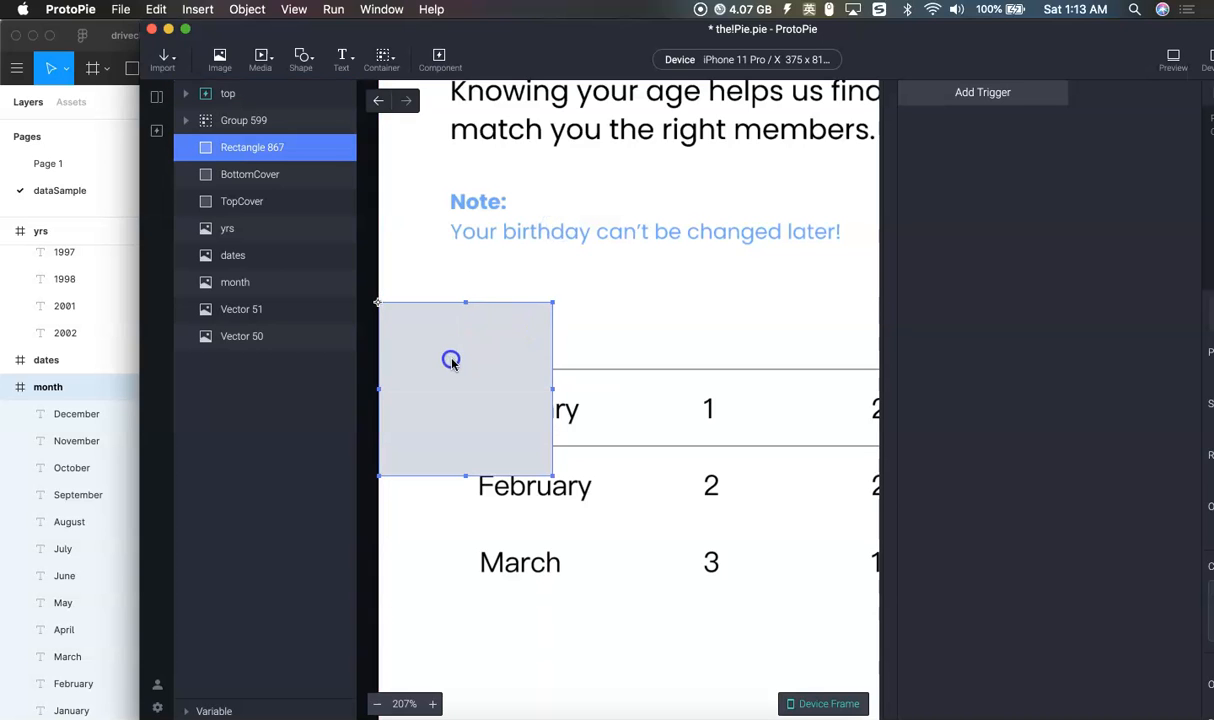
# Resize the new rectangle into a full-width band of about 375 × 39 px ending at the picker's upper line
pyautogui.scroll(-5, 542, 406)
pyautogui.moveTo(545, 401); pyautogui.dragTo(791, 382)
pyautogui.moveTo(628, 447); pyautogui.dragTo(634, 385)
pyautogui.scroll(8, 634, 385)
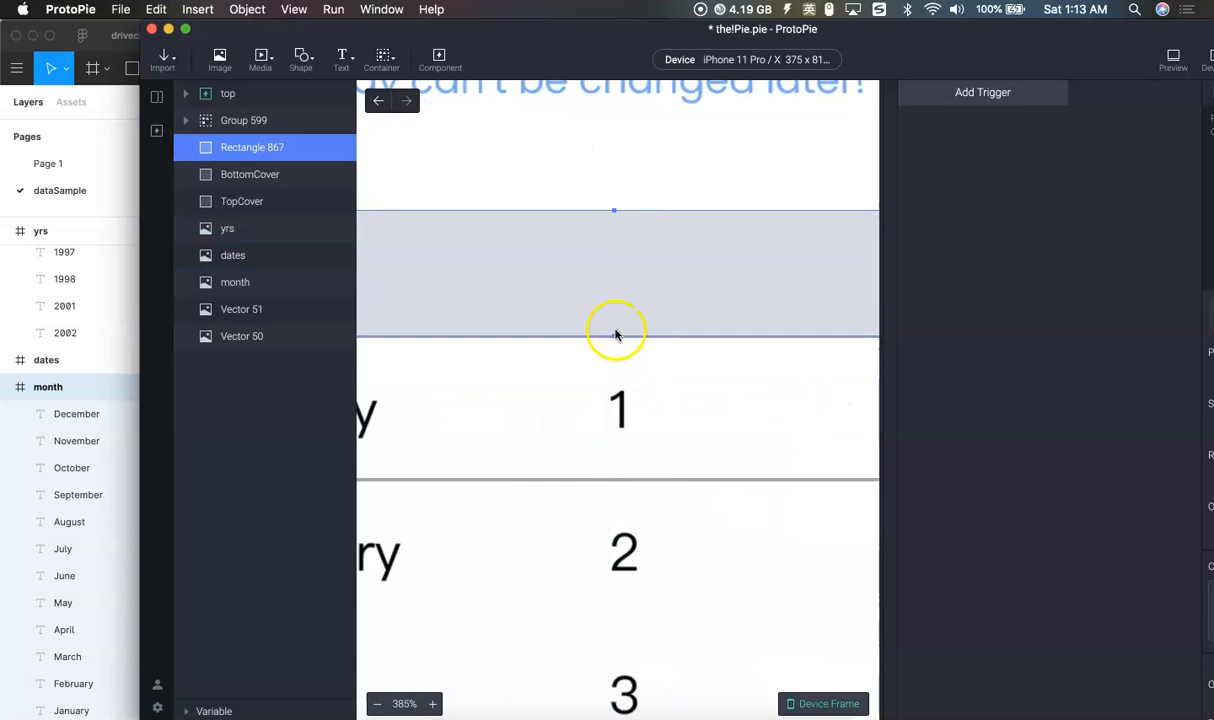
pyautogui.moveTo(614, 334)
pyautogui.mouseDown()
pyautogui.moveTo(626, 287)
pyautogui.moveTo(627, 316)
pyautogui.mouseUp()
pyautogui.scroll(5, 646, 336)
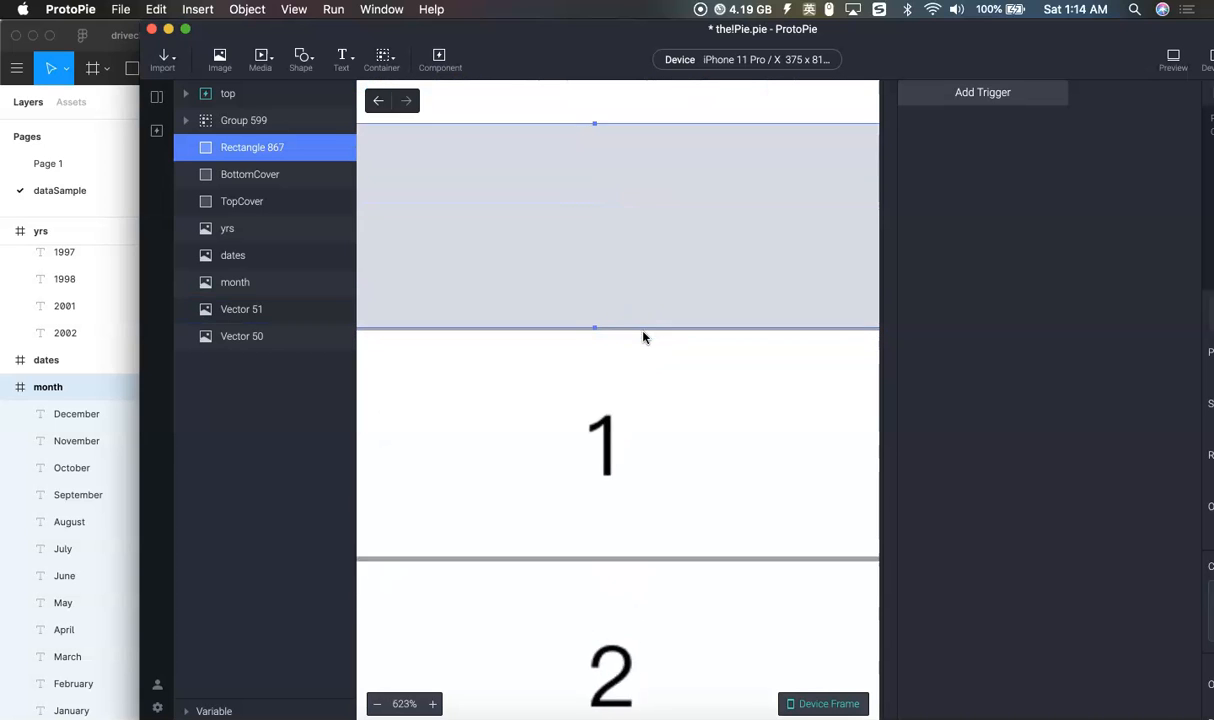
# Set the band rectangle's fill colour to white (#FFFFFF) and its opacity to 70
pyautogui.scroll(-4, 635, 284)
pyautogui.scroll(-10, 631, 285)
pyautogui.moveTo(924, 35); pyautogui.dragTo(715, 30)
pyautogui.scroll(-5, 1084, 610)
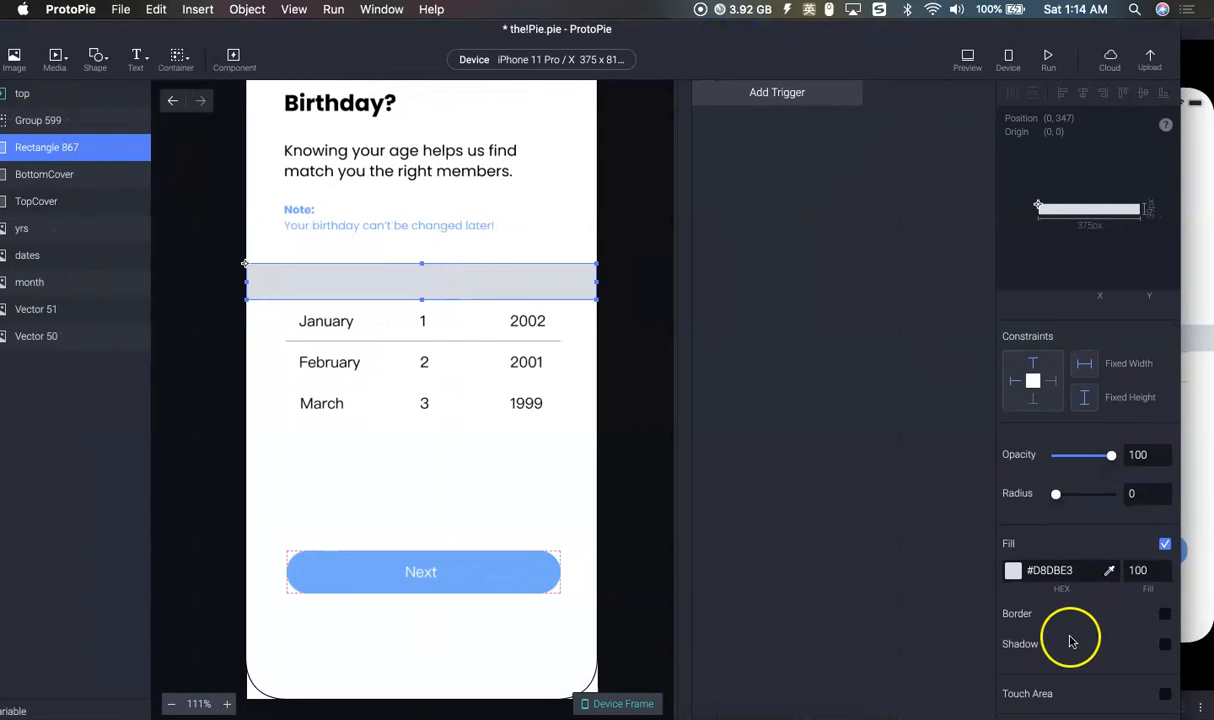
pyautogui.click(1015, 571)
pyautogui.click(1099, 524)
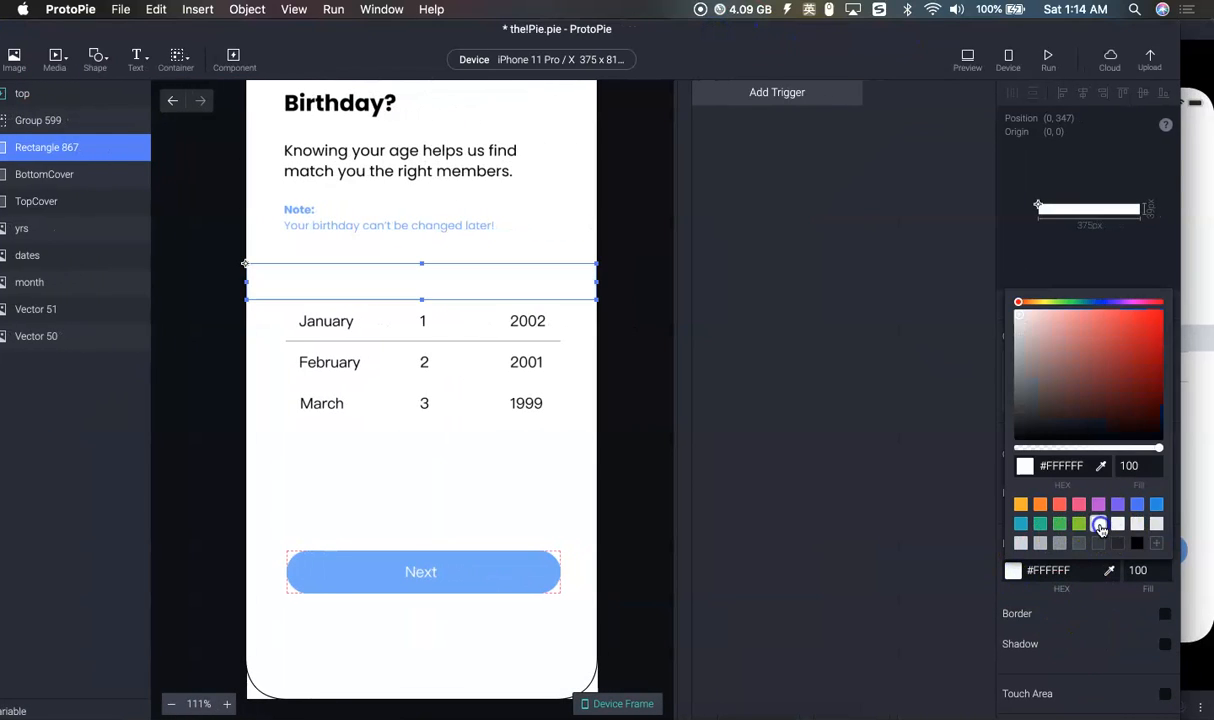
pyautogui.click(922, 601)
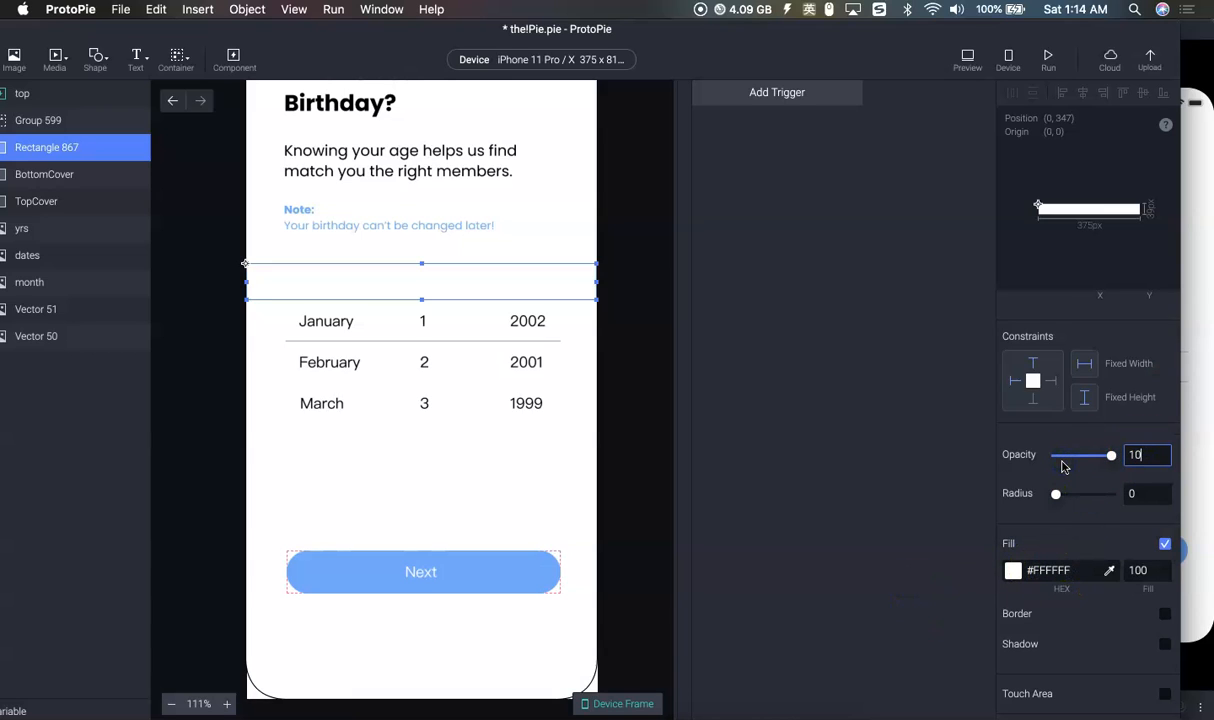
pyautogui.write('70')
pyautogui.press('Return')
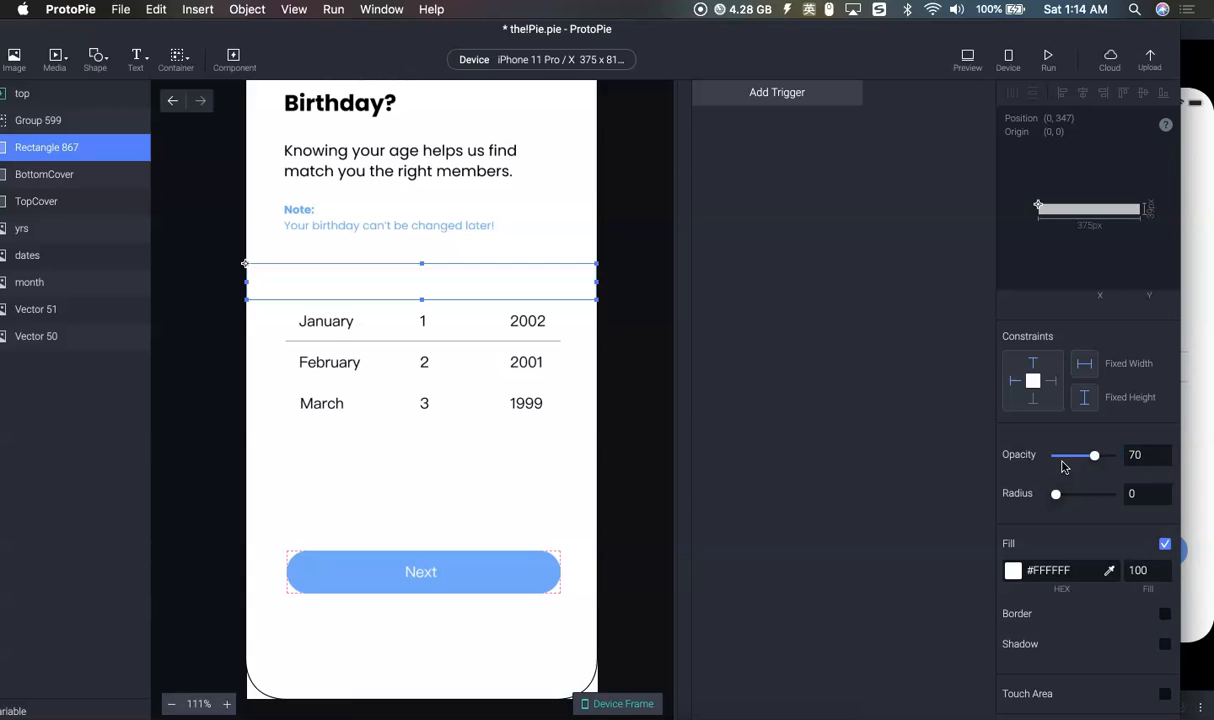
# Rename the Rectangle 867 band above the picker's upper line as Opa1
pyautogui.click(383, 12)
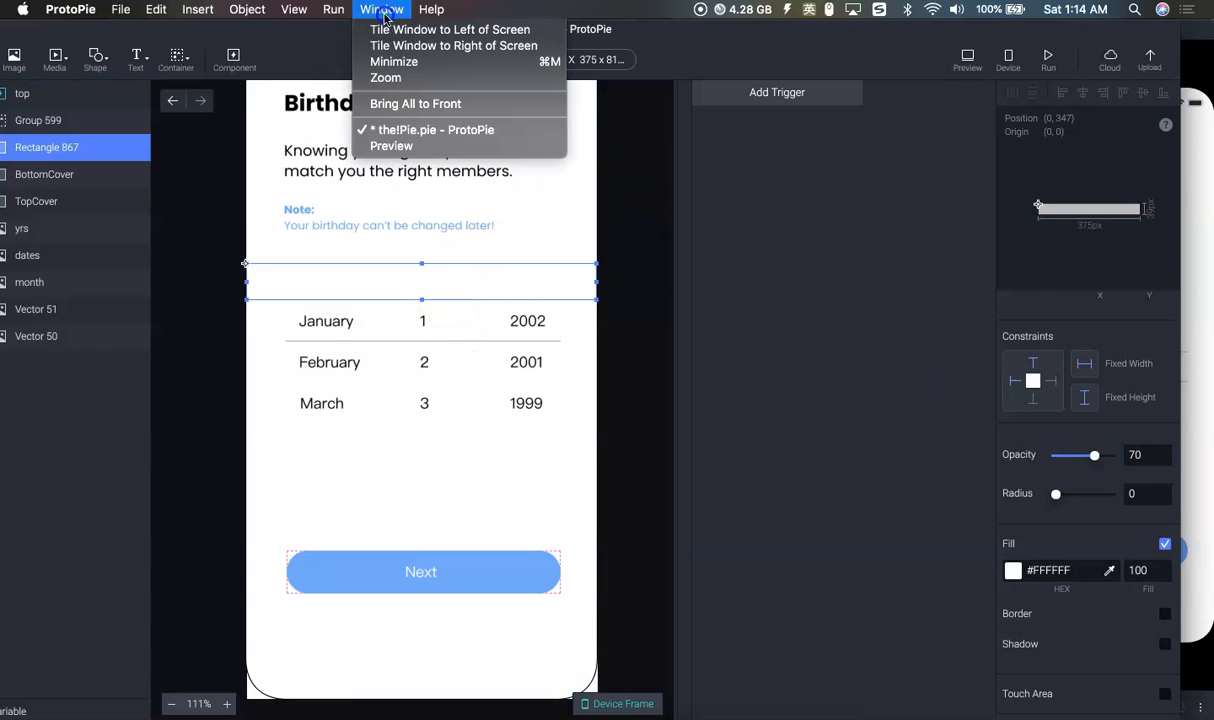
pyautogui.click(325, 48)
pyautogui.moveTo(313, 60); pyautogui.dragTo(538, 62)
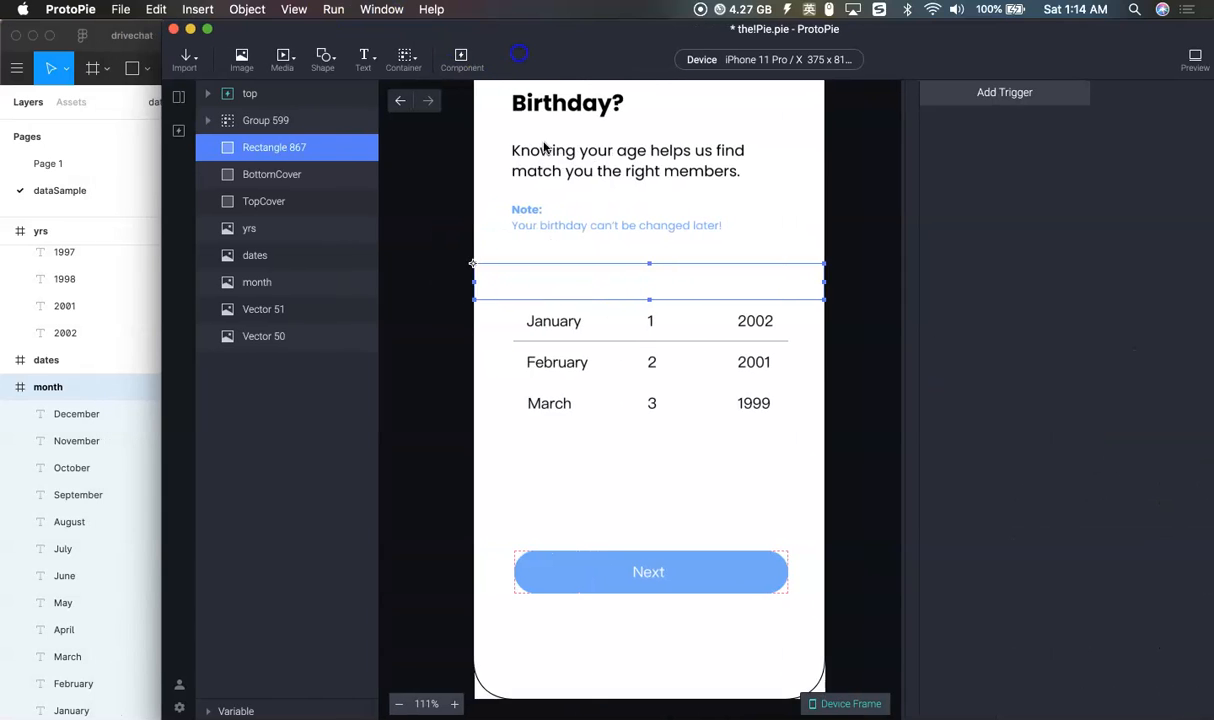
pyautogui.doubleClick(283, 147)
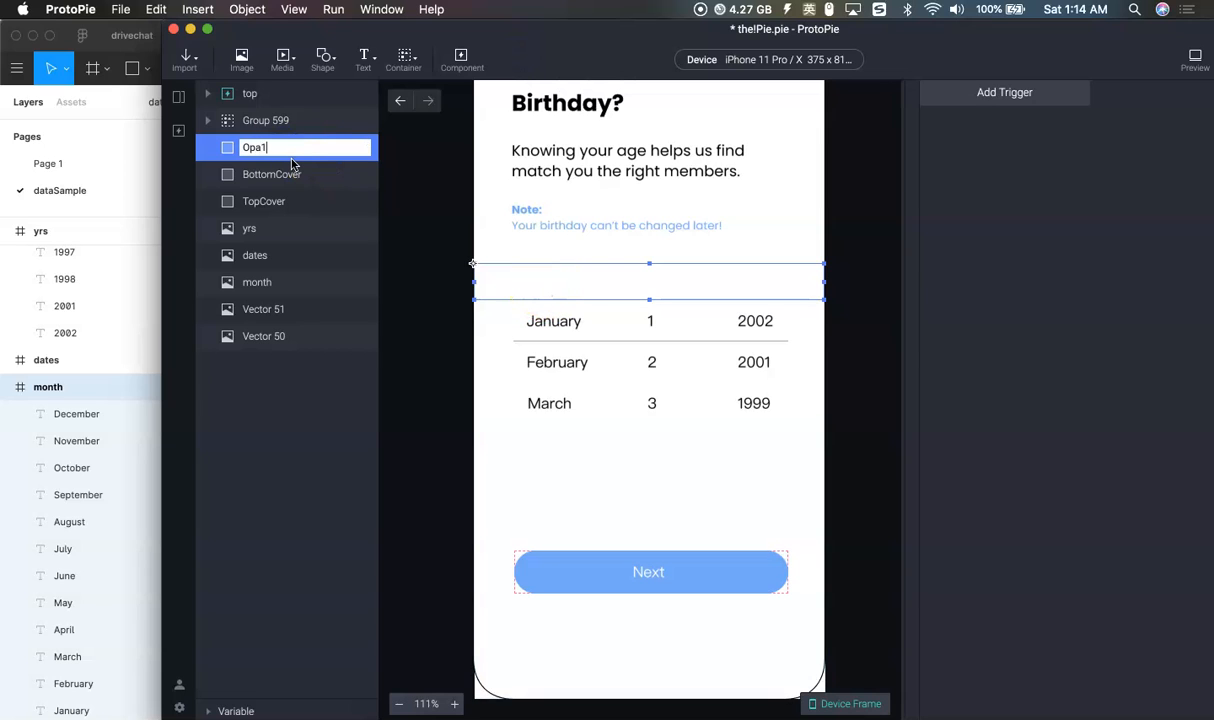
pyautogui.press('Return')
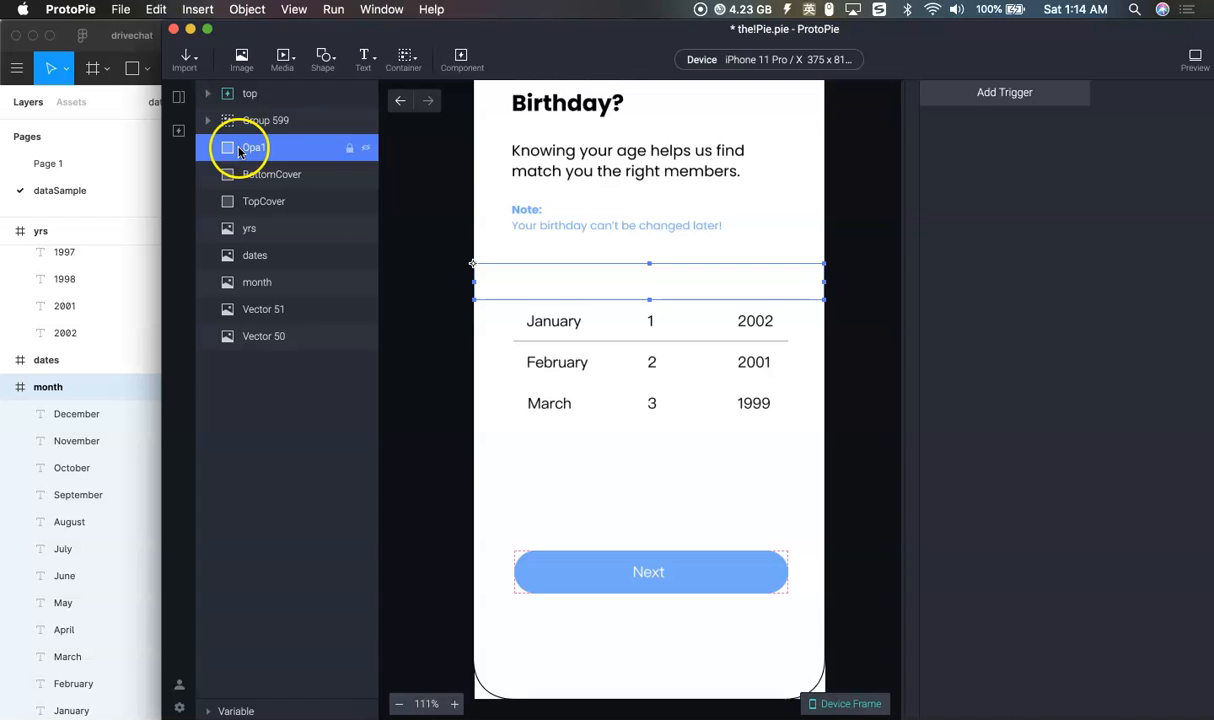
# Duplicate Opa1, place the copy beneath it in the layer order and position it over the February row below the picker's lower line
pyautogui.press('super+d')
pyautogui.moveTo(258, 155); pyautogui.dragTo(269, 185)
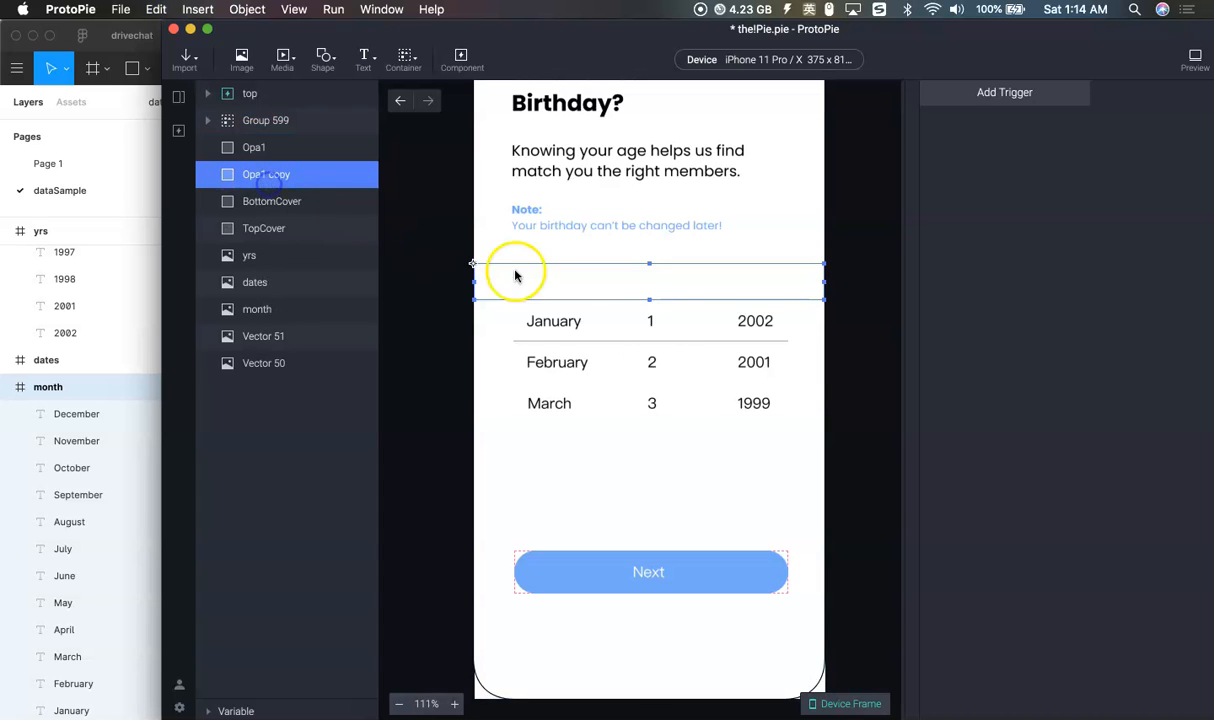
pyautogui.moveTo(576, 288); pyautogui.dragTo(583, 367)
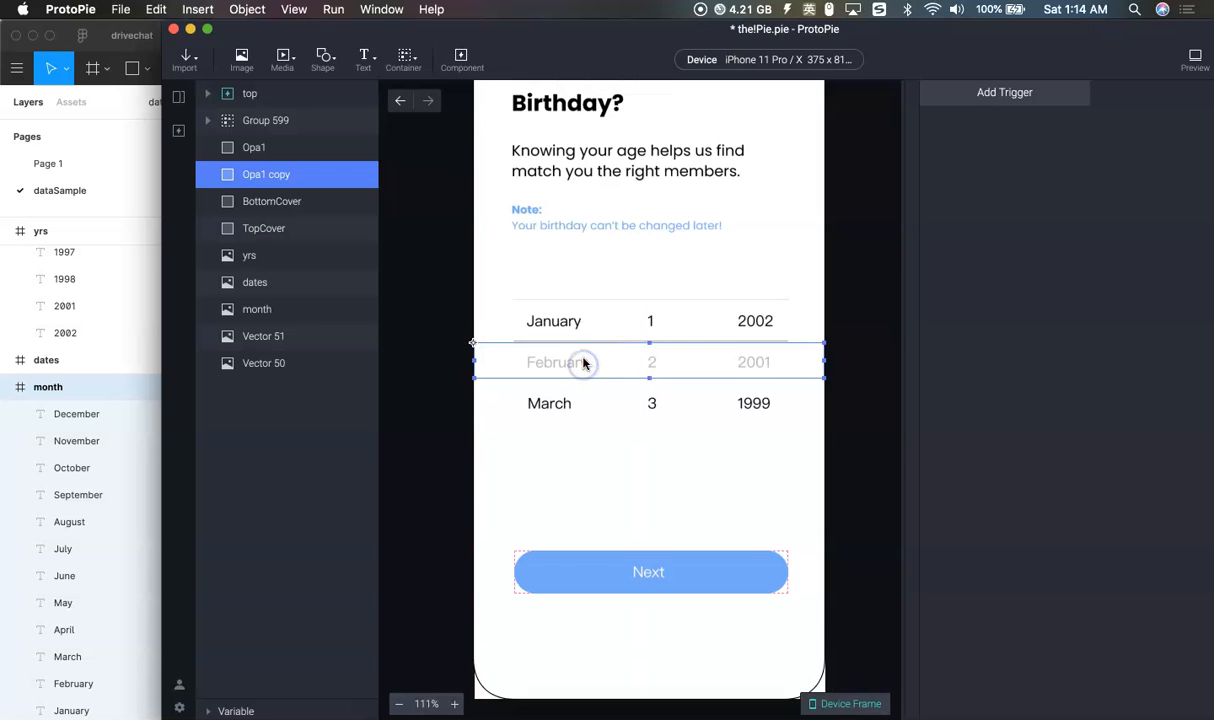
# Extend the copied band's lower edge to make it about 44 px high over the February row
pyautogui.scroll(5, 583, 362)
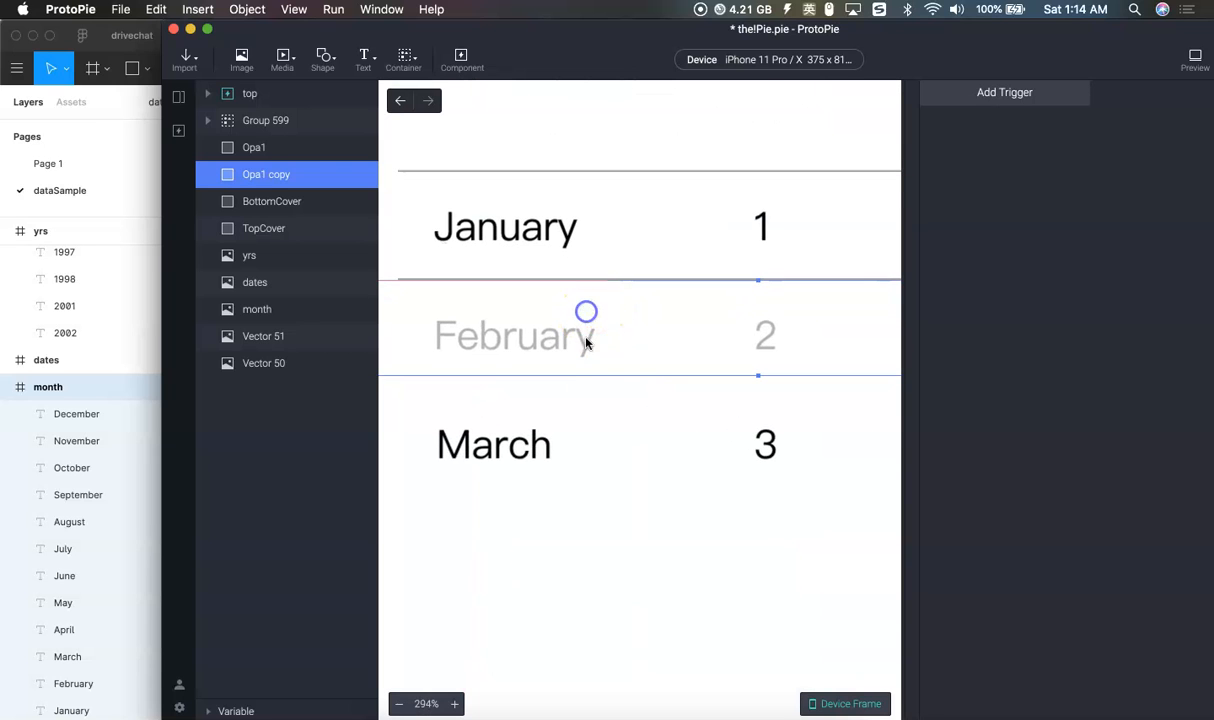
pyautogui.scroll(-4, 586, 343)
pyautogui.moveTo(680, 380); pyautogui.dragTo(684, 387)
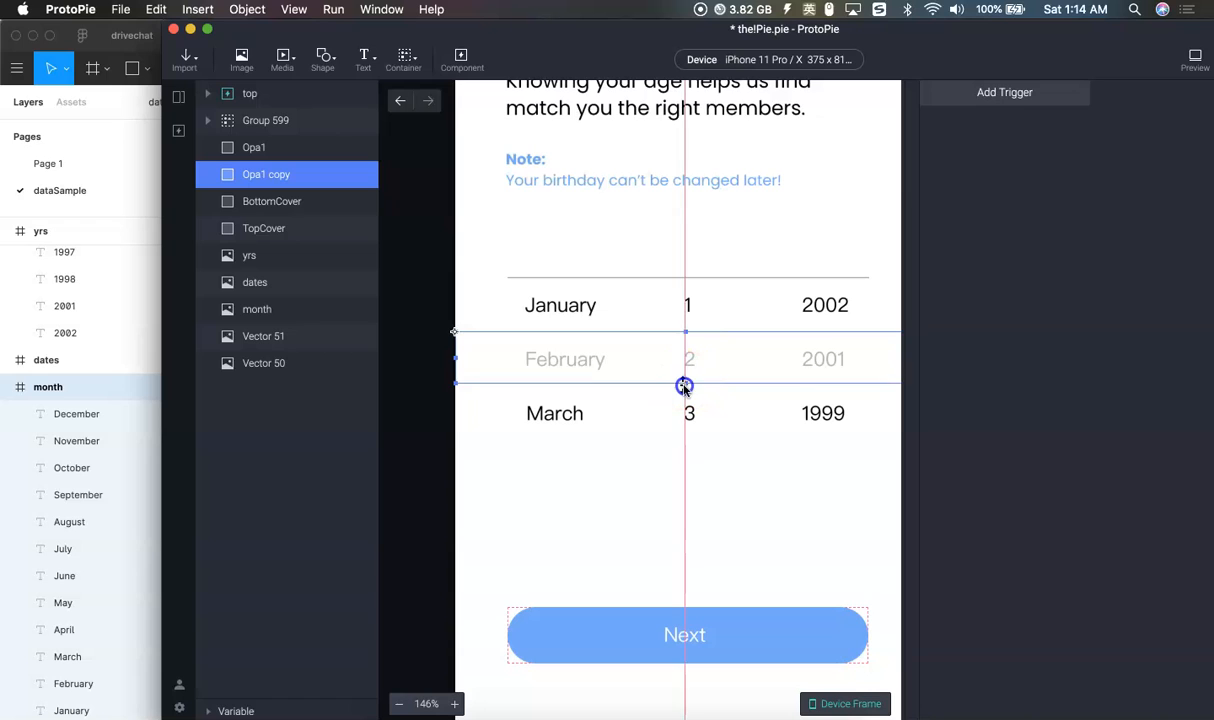
pyautogui.click(751, 354)
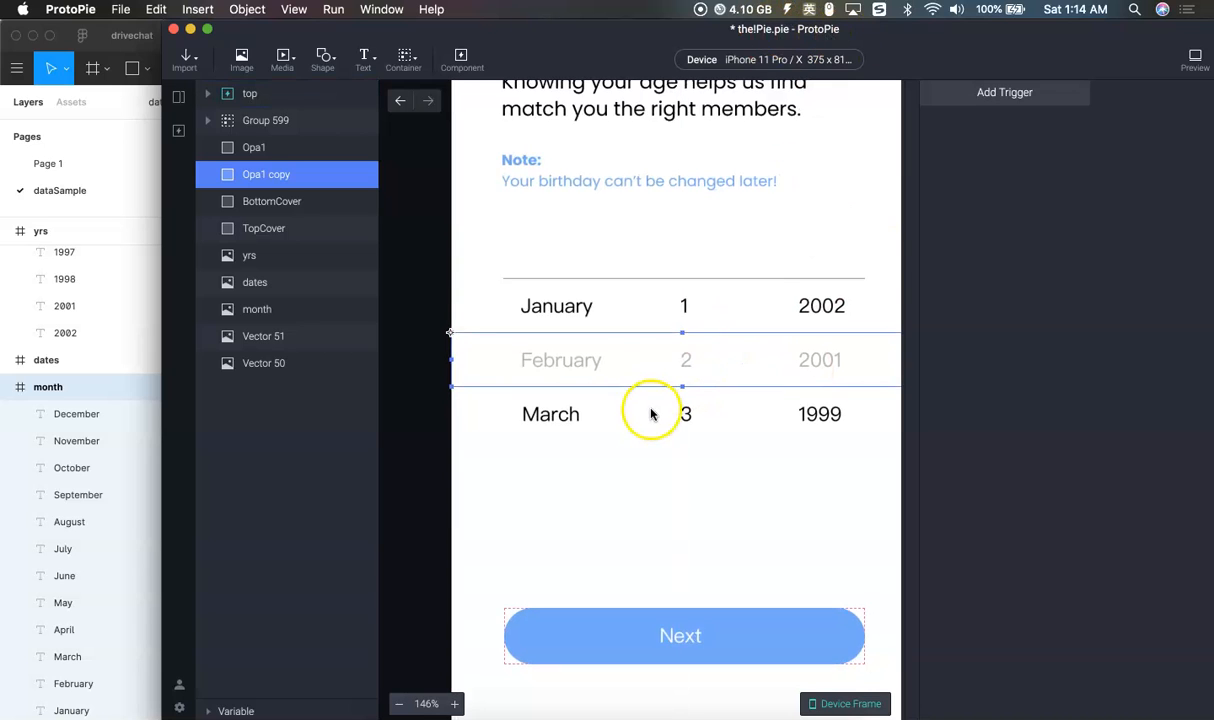
pyautogui.hscroll(4, 718, 396)
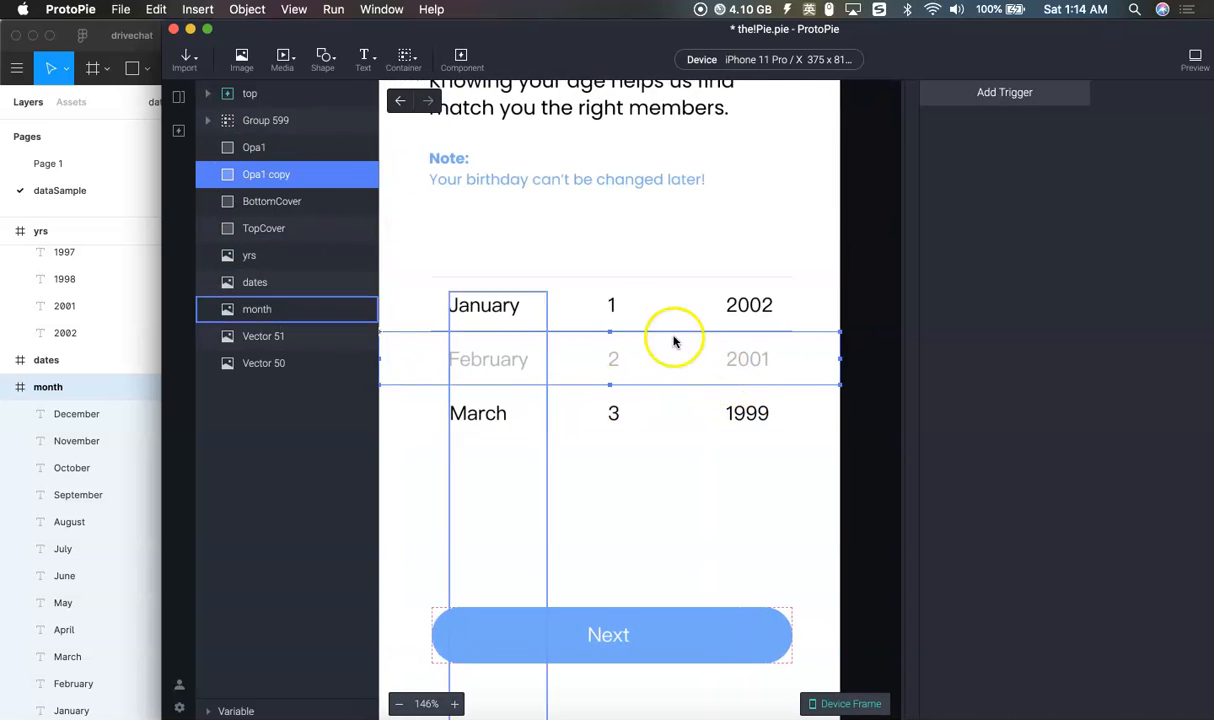
pyautogui.hscroll(-2, 700, 360)
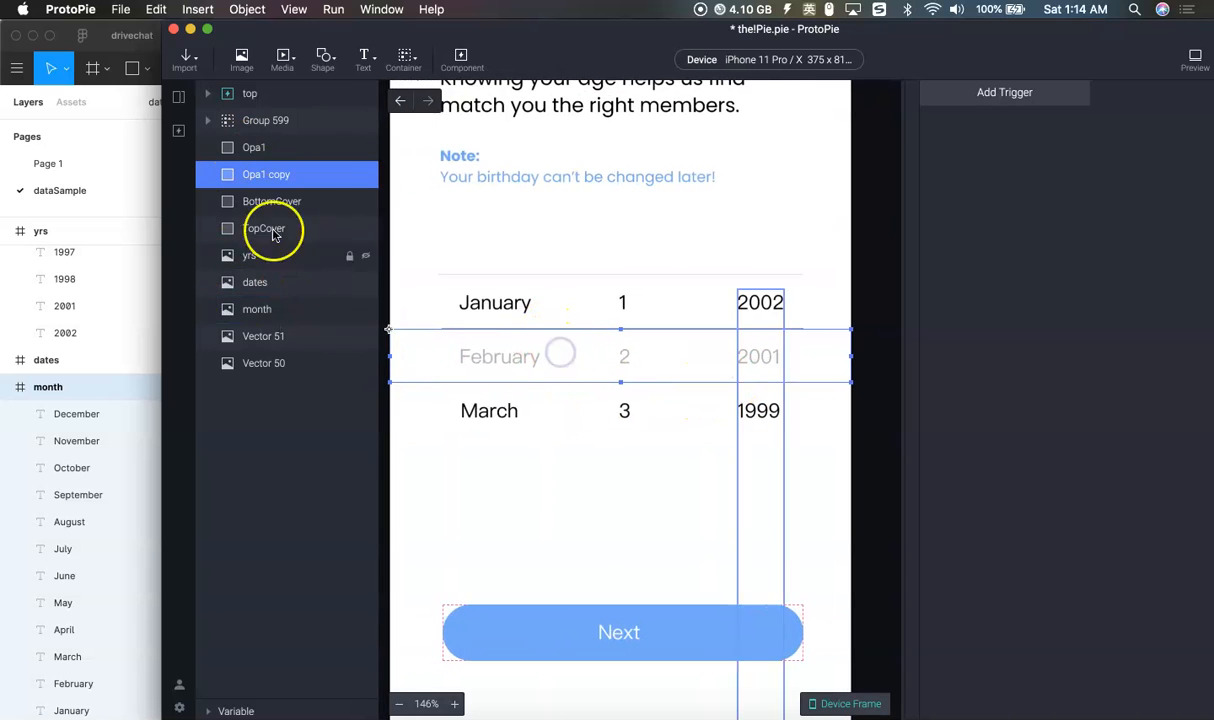
# Rename the band over the February row as Opa2
pyautogui.doubleClick(257, 174)
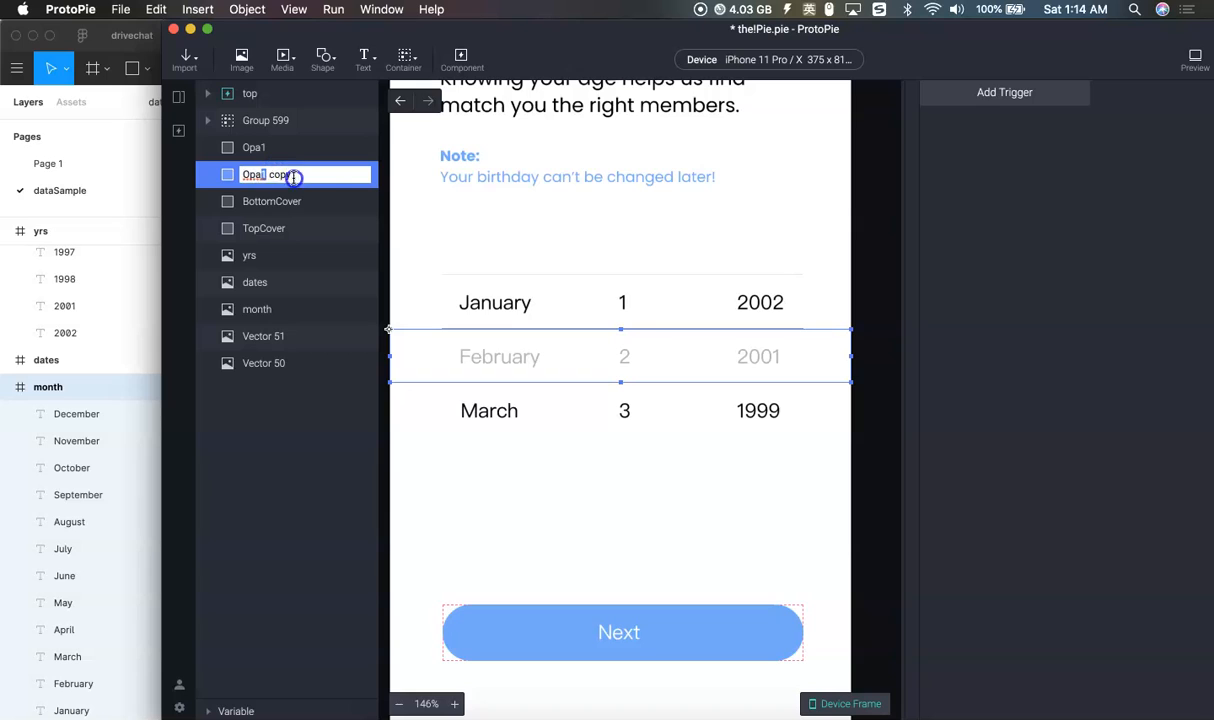
pyautogui.write('2')
pyautogui.press('Return')
# Duplicate Opa2 onto the March row, directly below the original band and aligned with the screen's left edge
pyautogui.click(477, 434)
pyautogui.click(423, 436)
pyautogui.click(426, 368)
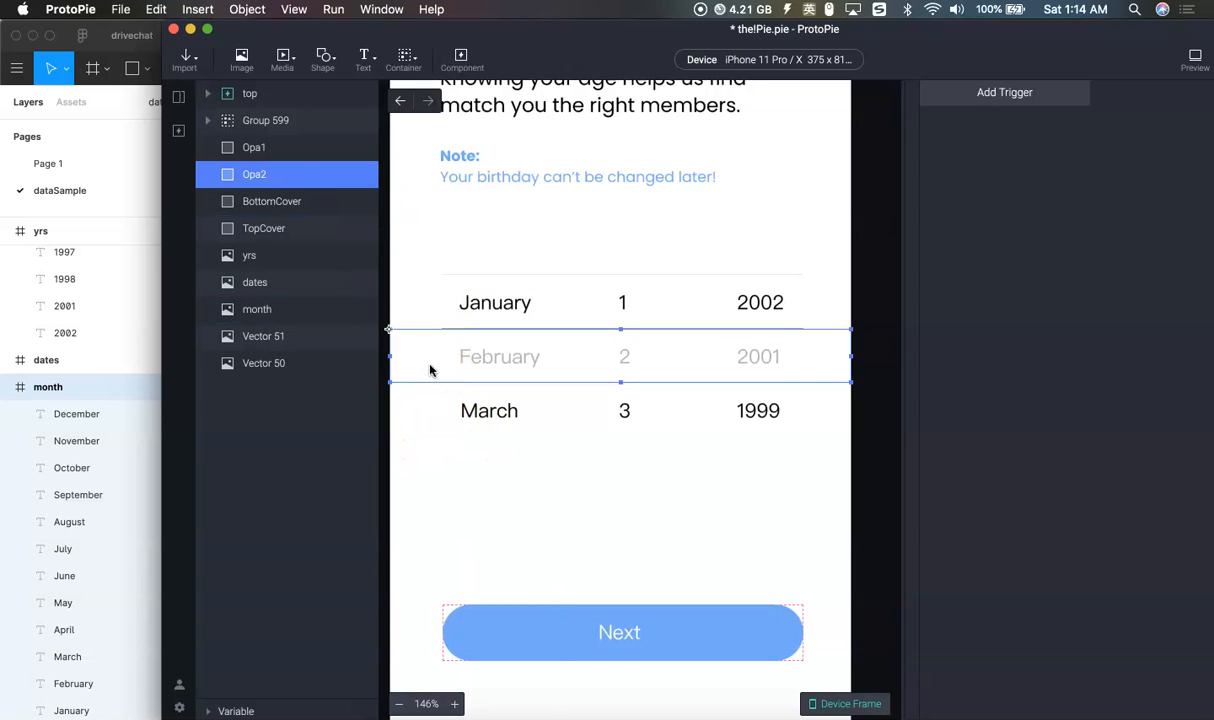
pyautogui.moveTo(430, 360); pyautogui.dragTo(436, 419)
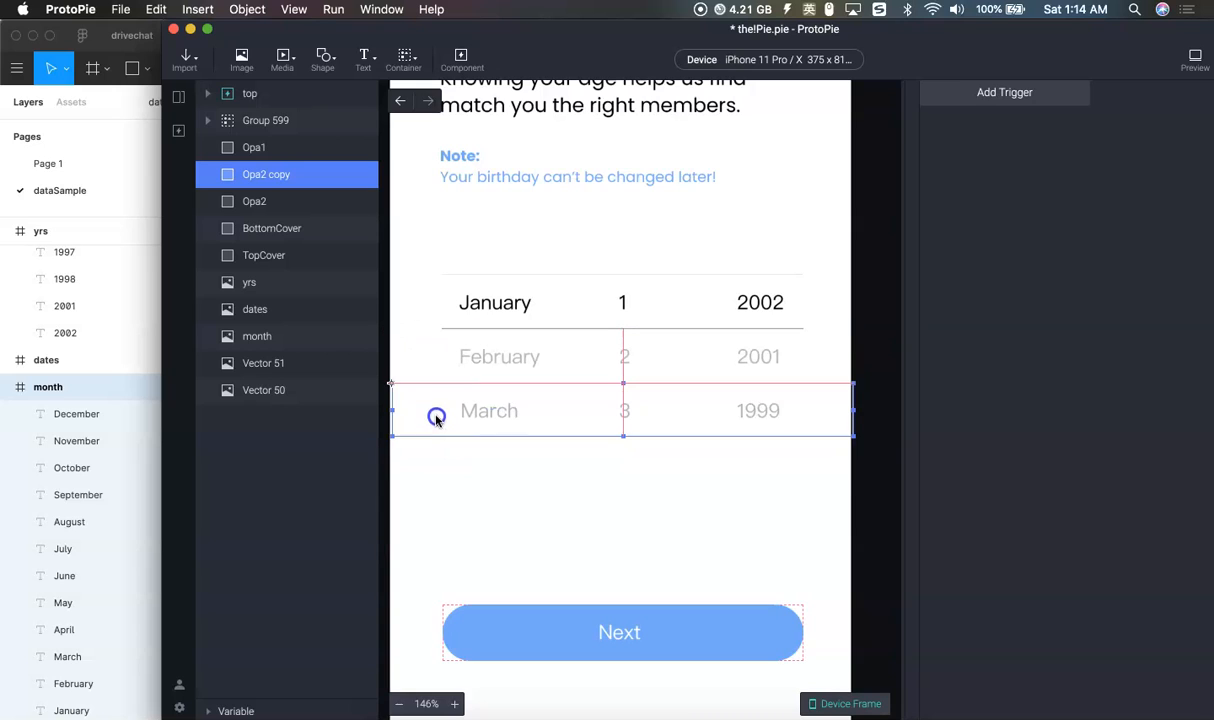
pyautogui.click(625, 380)
pyautogui.moveTo(424, 408); pyautogui.dragTo(412, 410)
pyautogui.click(707, 407)
# Rename the band over the March row as Opa3
pyautogui.moveTo(921, 37); pyautogui.dragTo(807, 37)
pyautogui.click(160, 173)
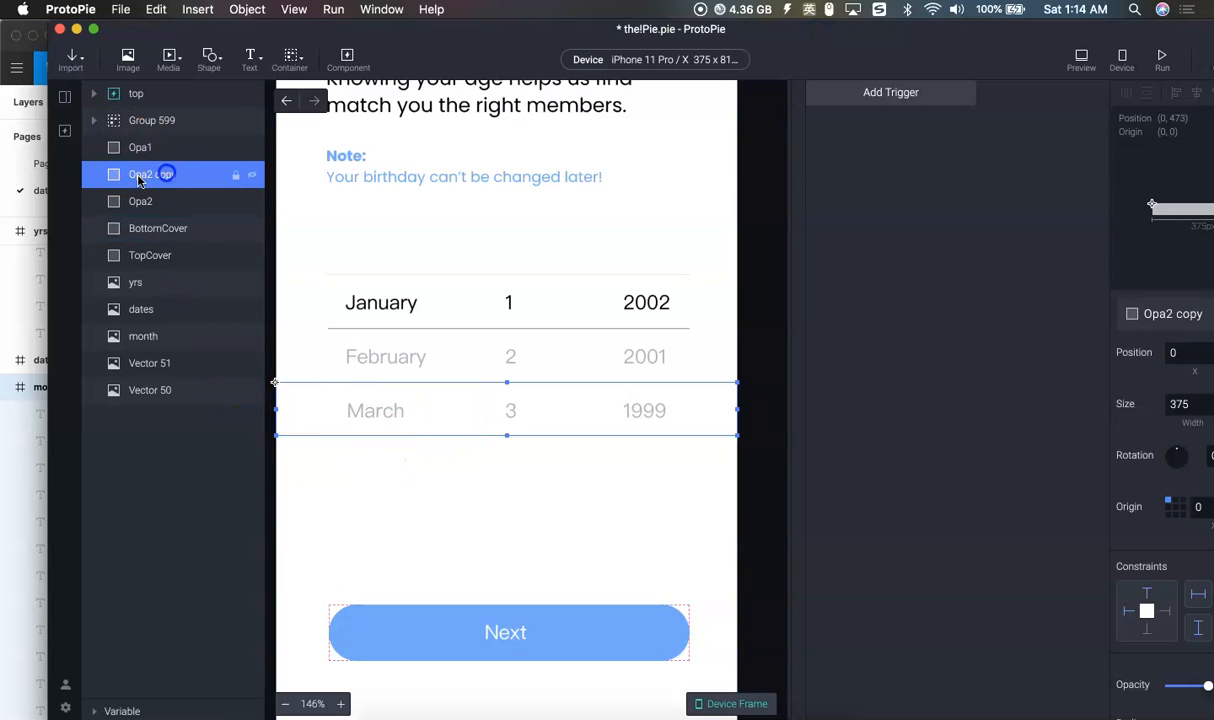
pyautogui.doubleClick(147, 174)
pyautogui.write('Opa3')
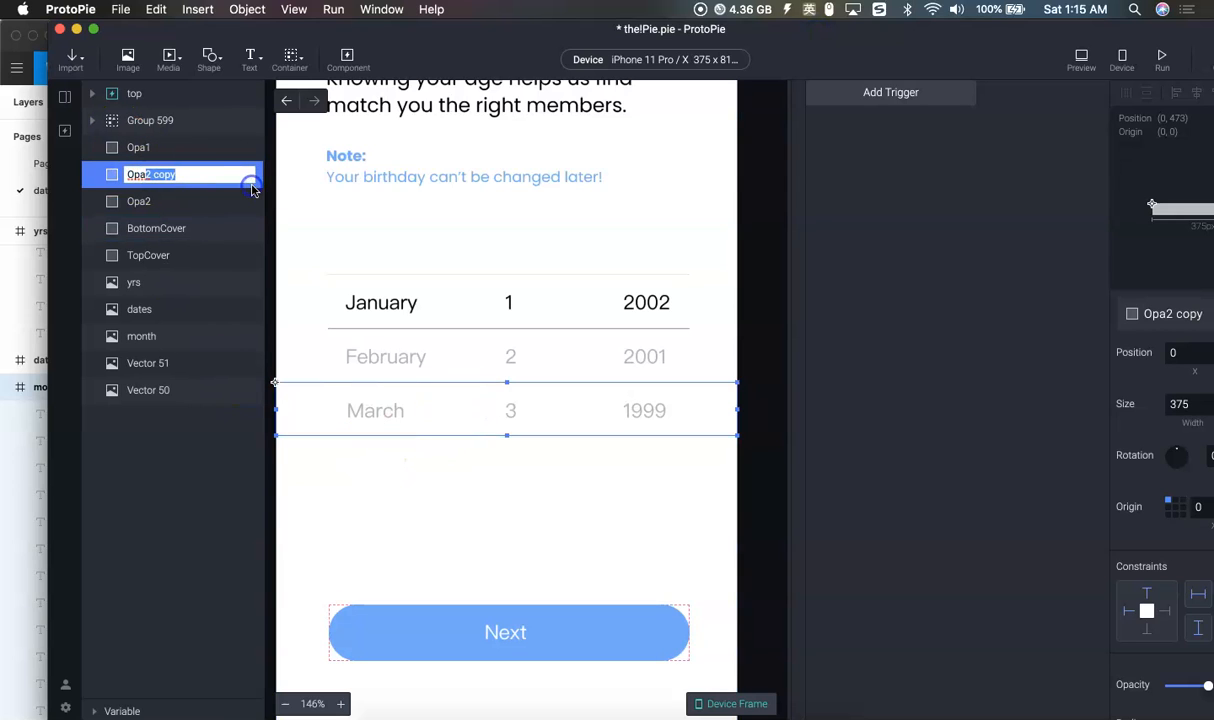
pyautogui.press('Return')
# Set Opa3's opacity to 85
pyautogui.moveTo(832, 49); pyautogui.dragTo(762, 48)
pyautogui.moveTo(909, 40); pyautogui.dragTo(817, 33)
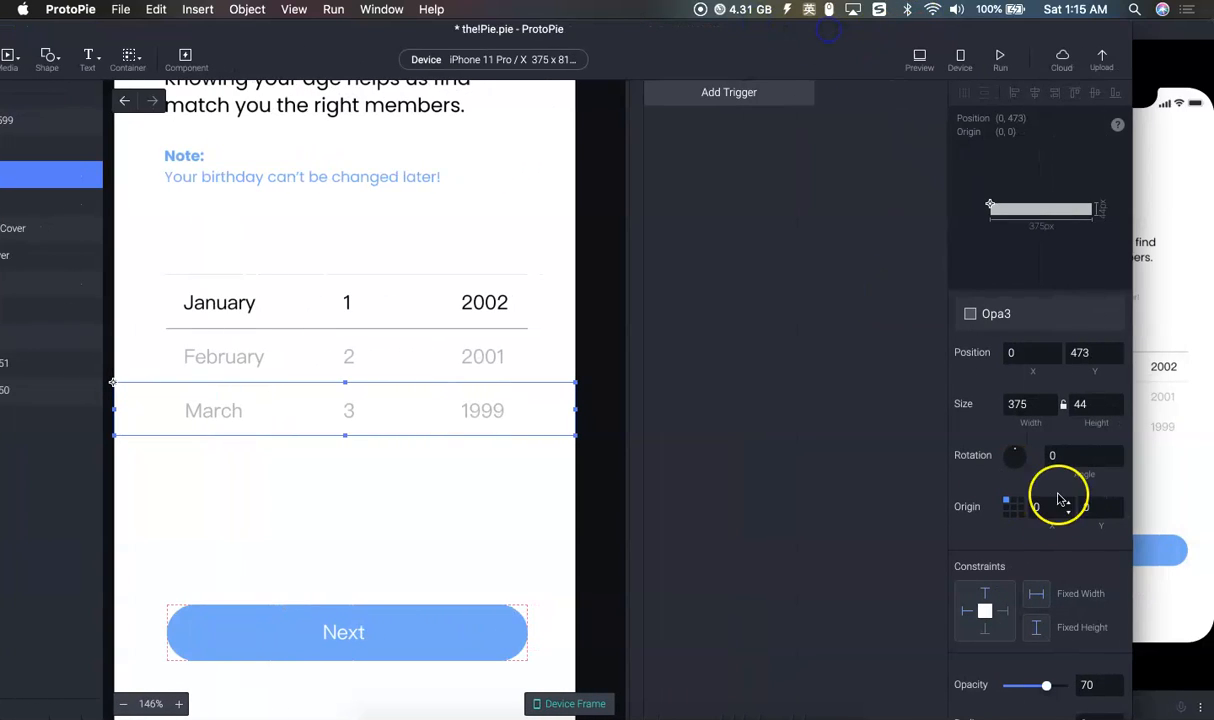
pyautogui.click(1087, 680)
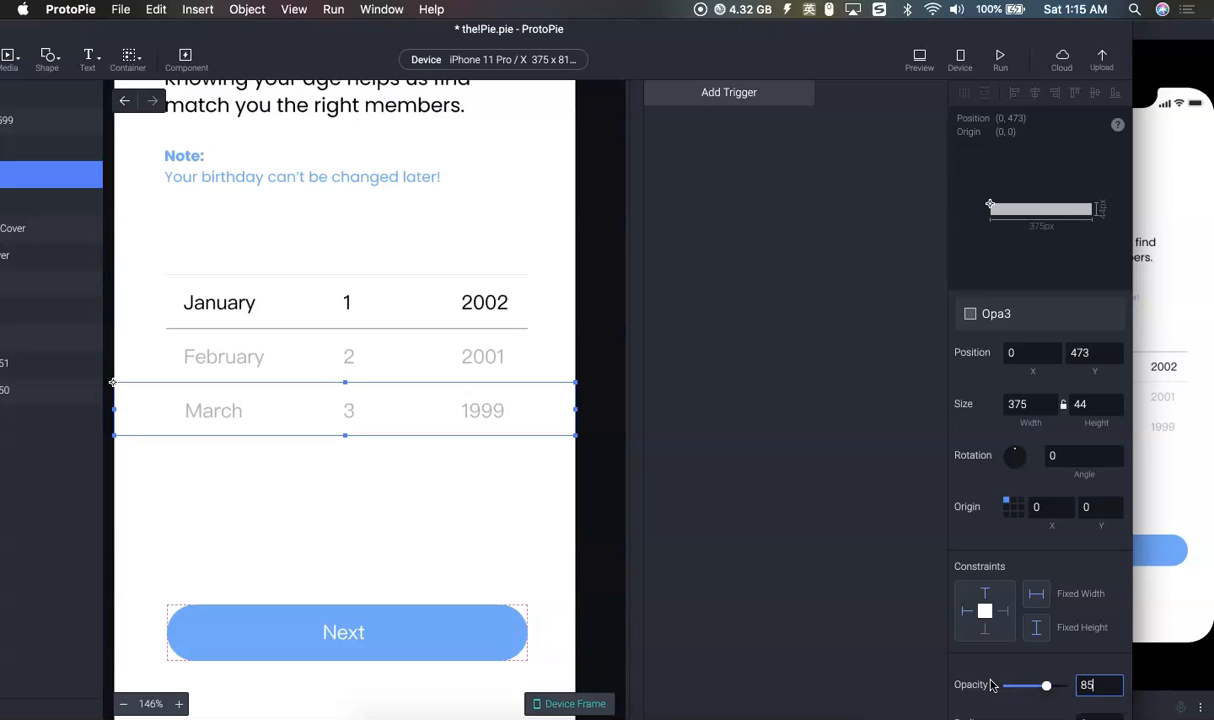
pyautogui.write('85')
pyautogui.press('Return')
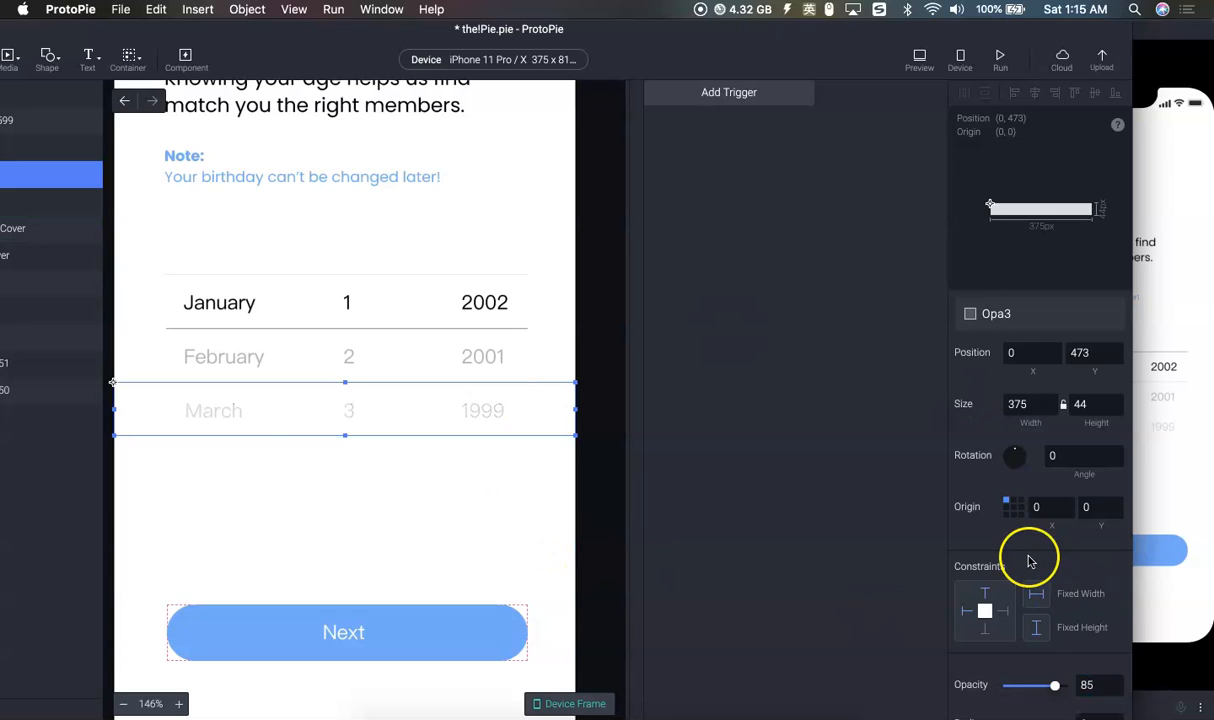
pyautogui.scroll(-5, 1030, 562)
# Examine the Opa bands on the canvas and check how Opa1's lower edge meets the picker's upper line
pyautogui.click(447, 503)
pyautogui.click(408, 404)
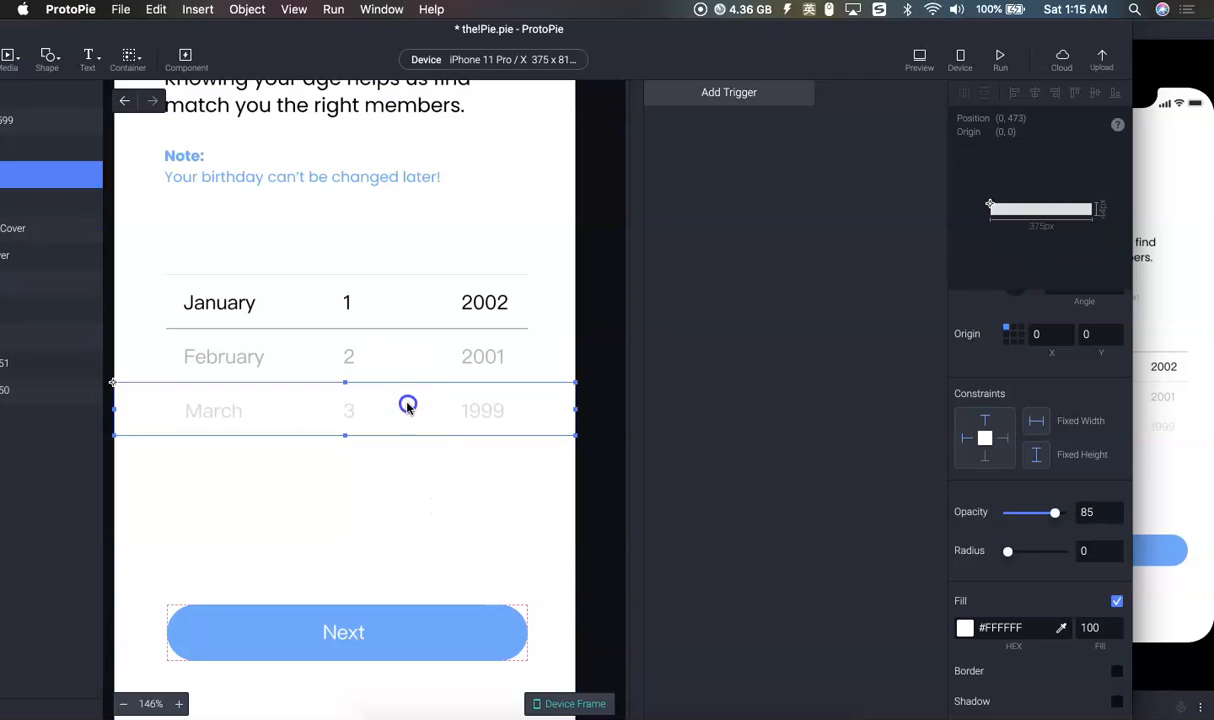
pyautogui.click(380, 358)
pyautogui.click(394, 314)
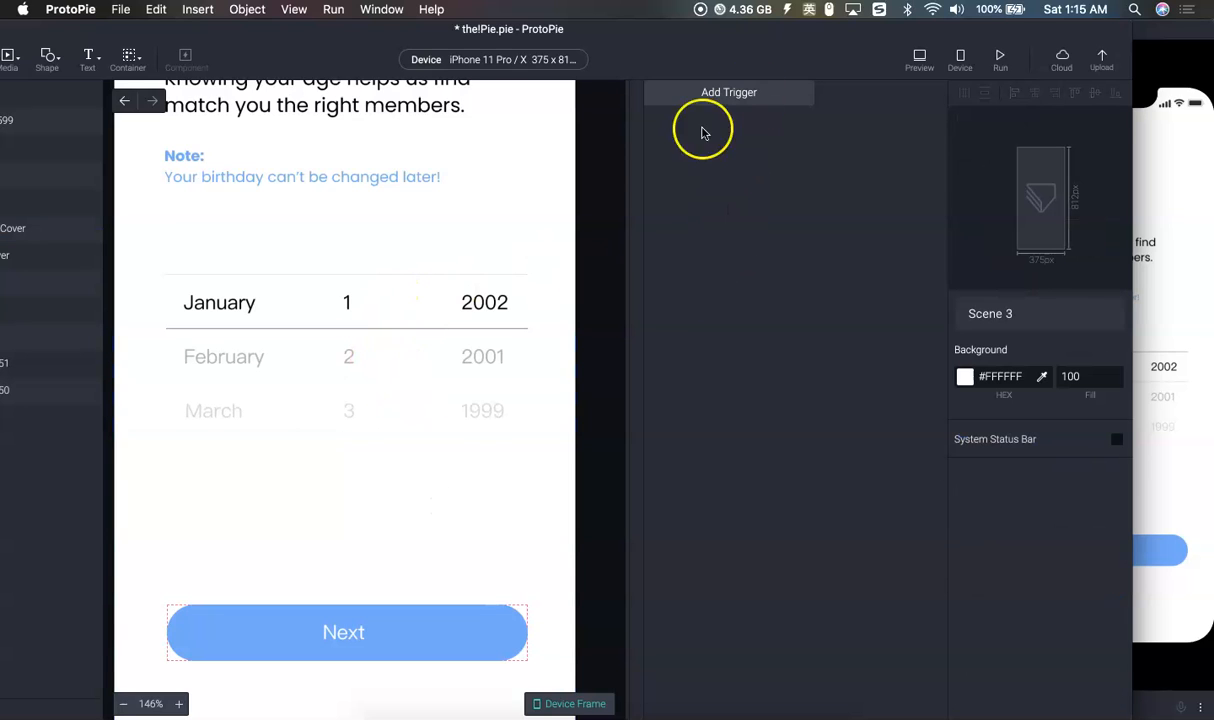
pyautogui.click(324, 247)
pyautogui.scroll(5, 324, 247)
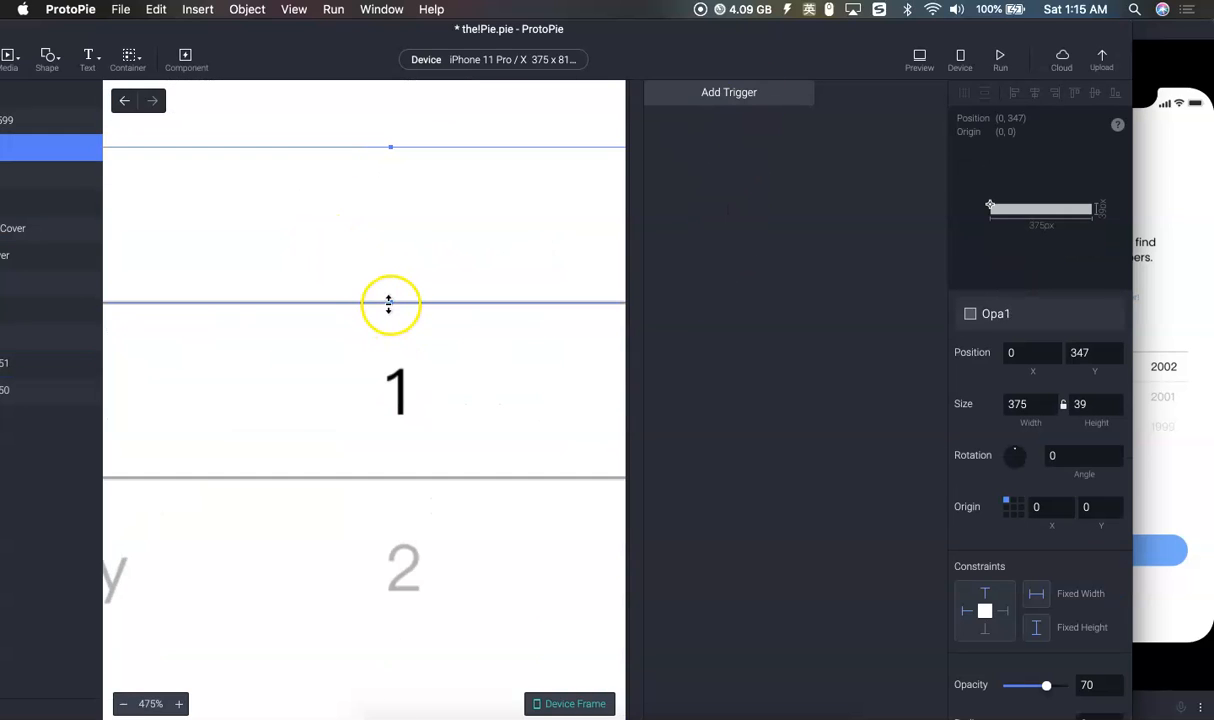
pyautogui.scroll(5, 390, 305)
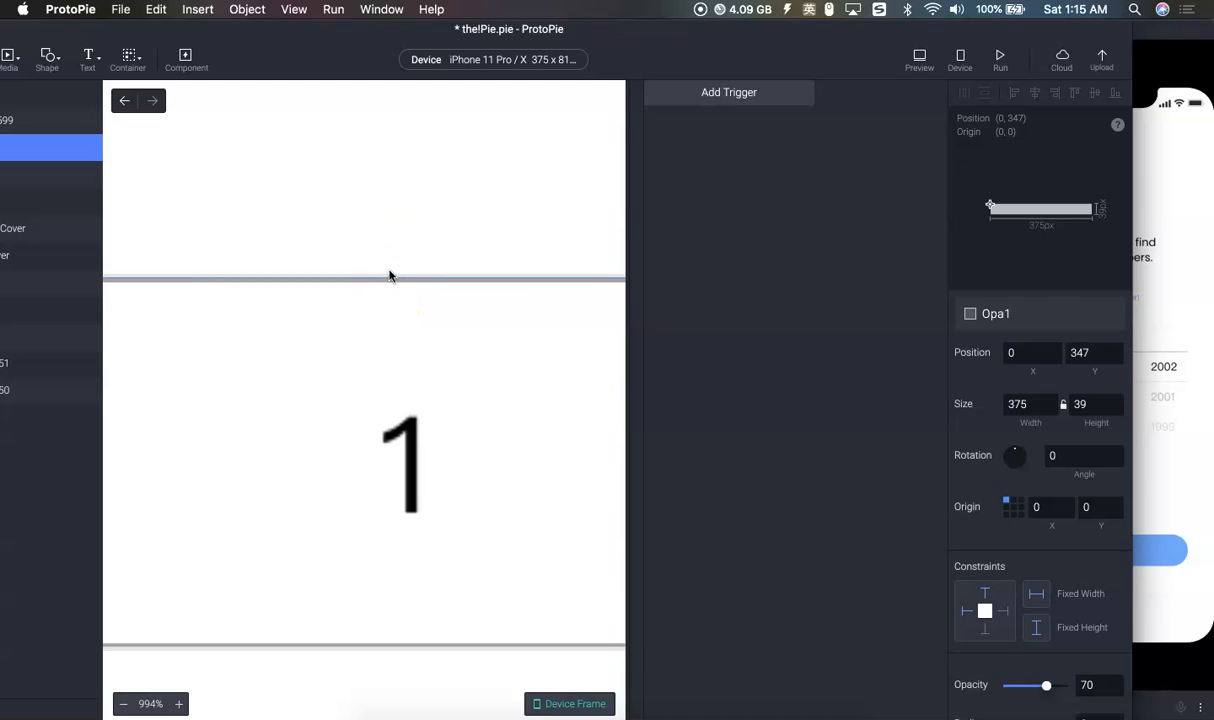
pyautogui.moveTo(389, 277); pyautogui.dragTo(394, 241)
pyautogui.scroll(-10, 395, 223)
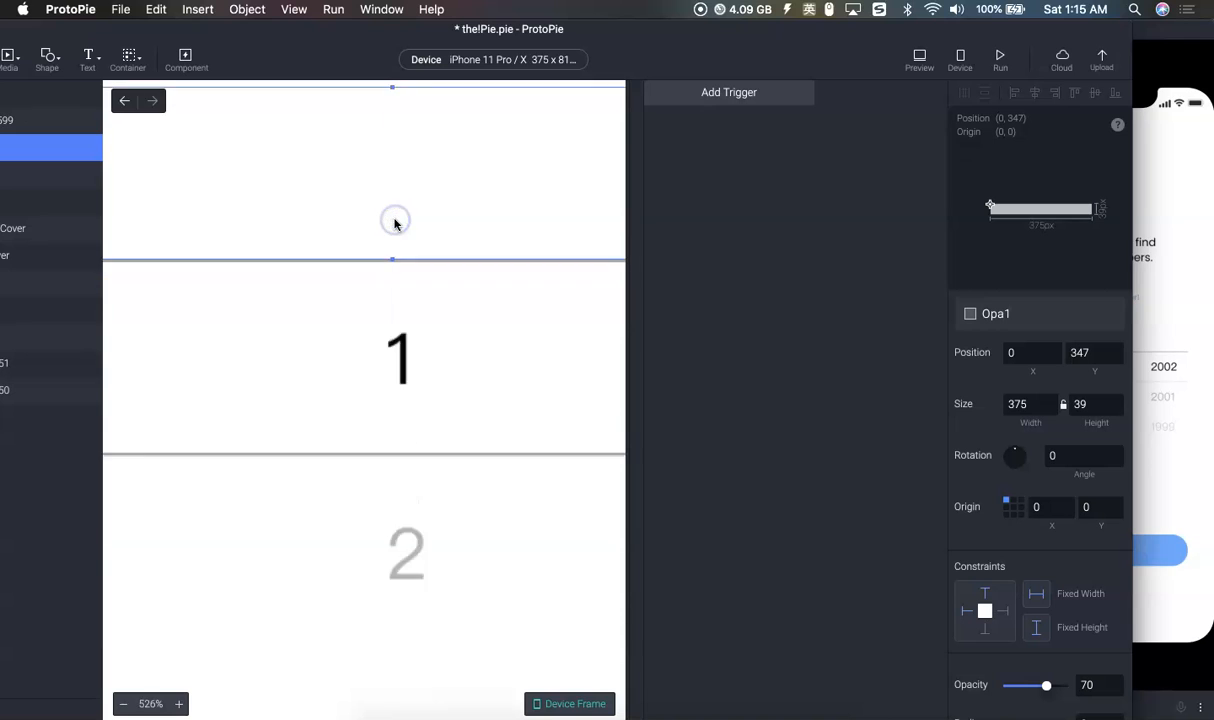
pyautogui.click(610, 311)
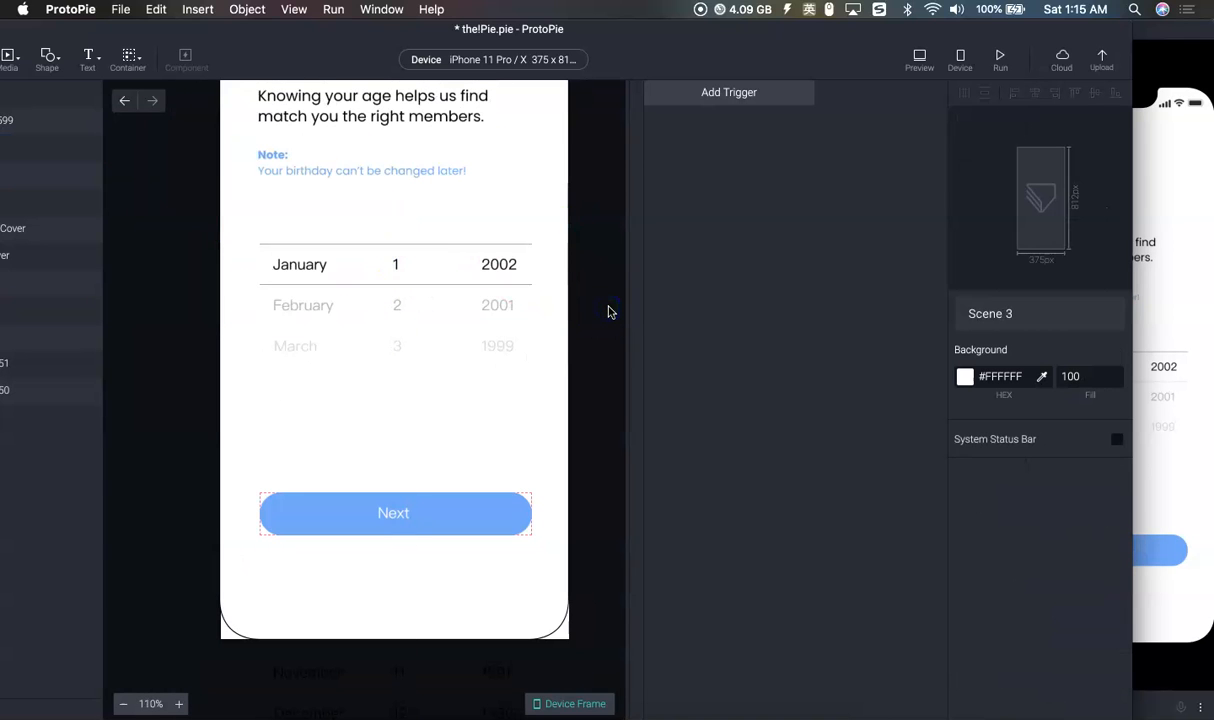
# Check the picker in the preview, compare it with the bday frame on Page 1 in Figma, and return to ProtoPie
pyautogui.click(485, 224)
pyautogui.click(919, 57)
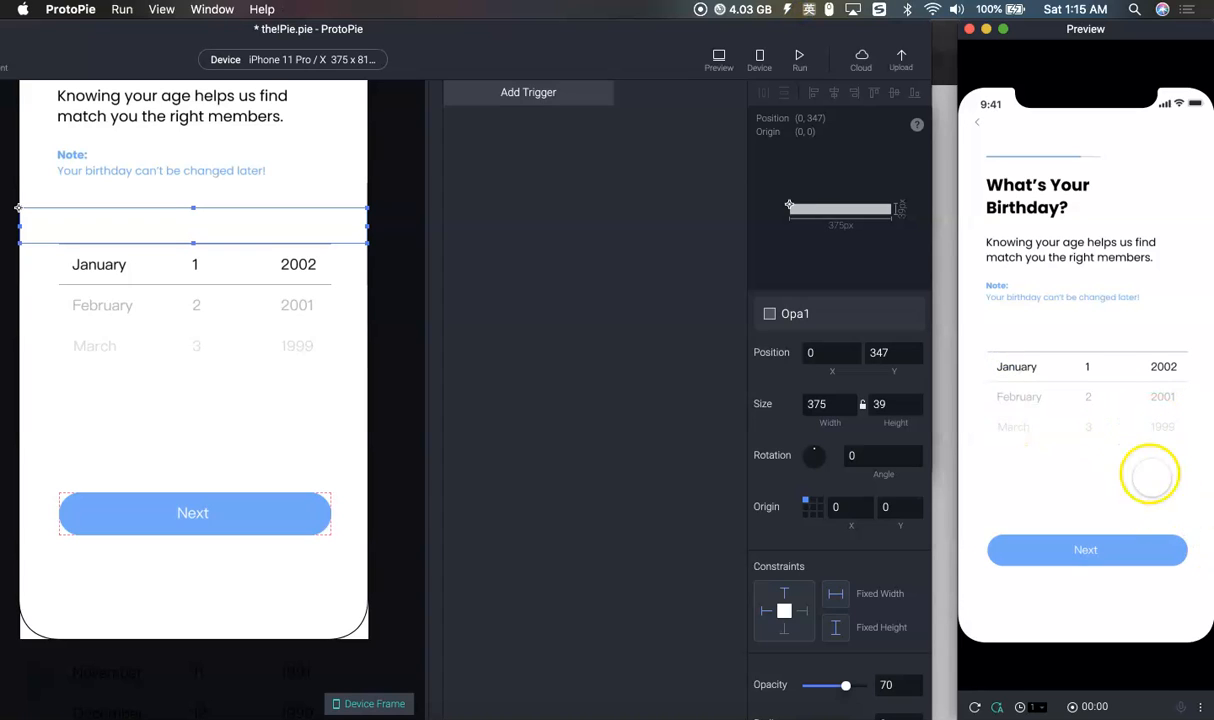
pyautogui.click(935, 434)
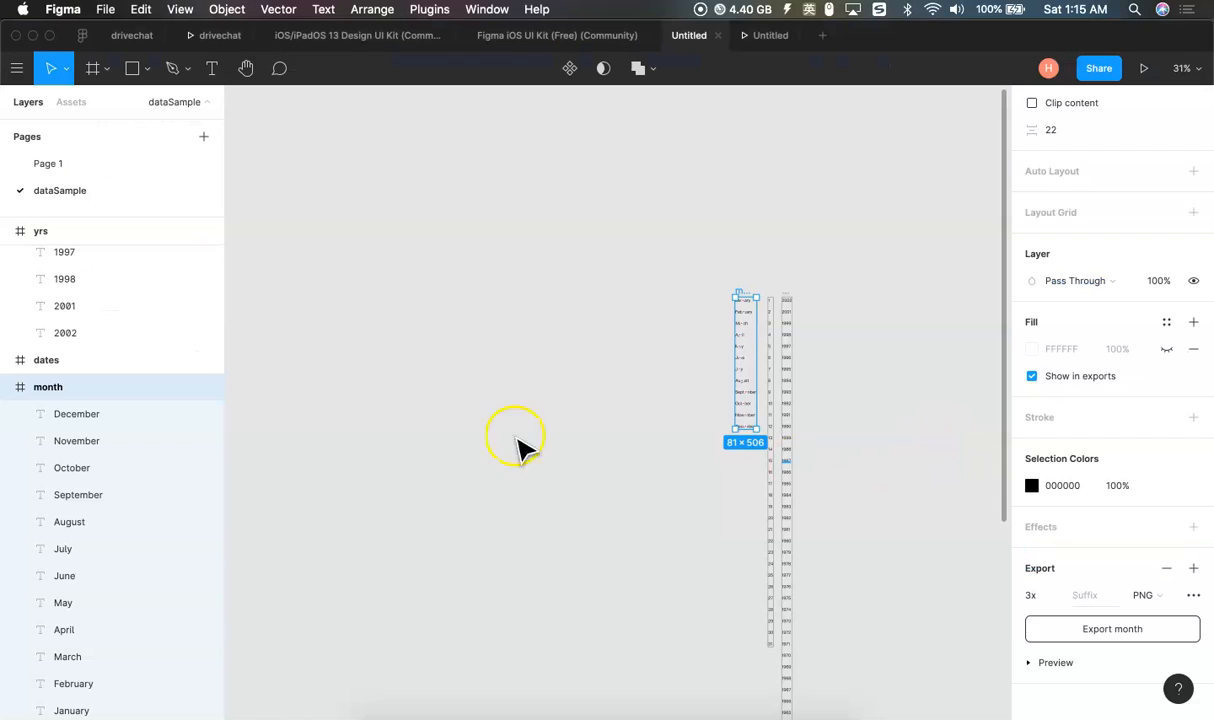
pyautogui.click(120, 165)
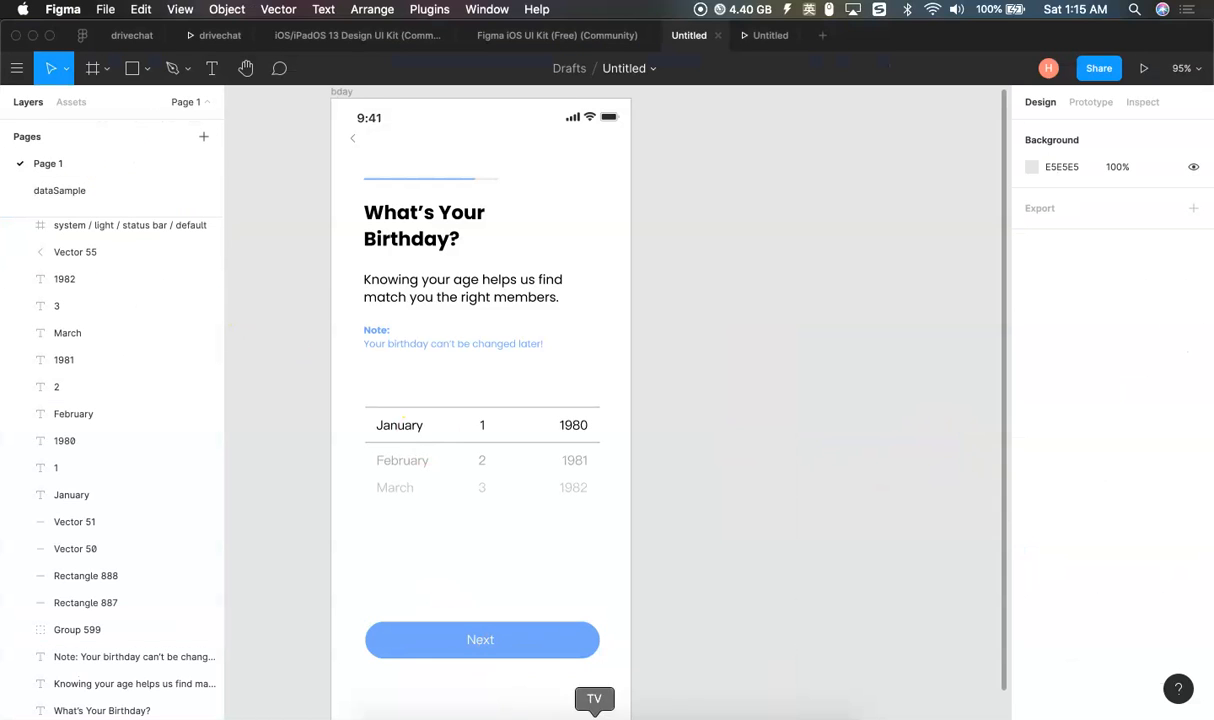
pyautogui.click(661, 717)
# Lower Opa2's upper edge slightly so the band starts just below the picker's lower line
pyautogui.moveTo(416, 30); pyautogui.dragTo(823, 30)
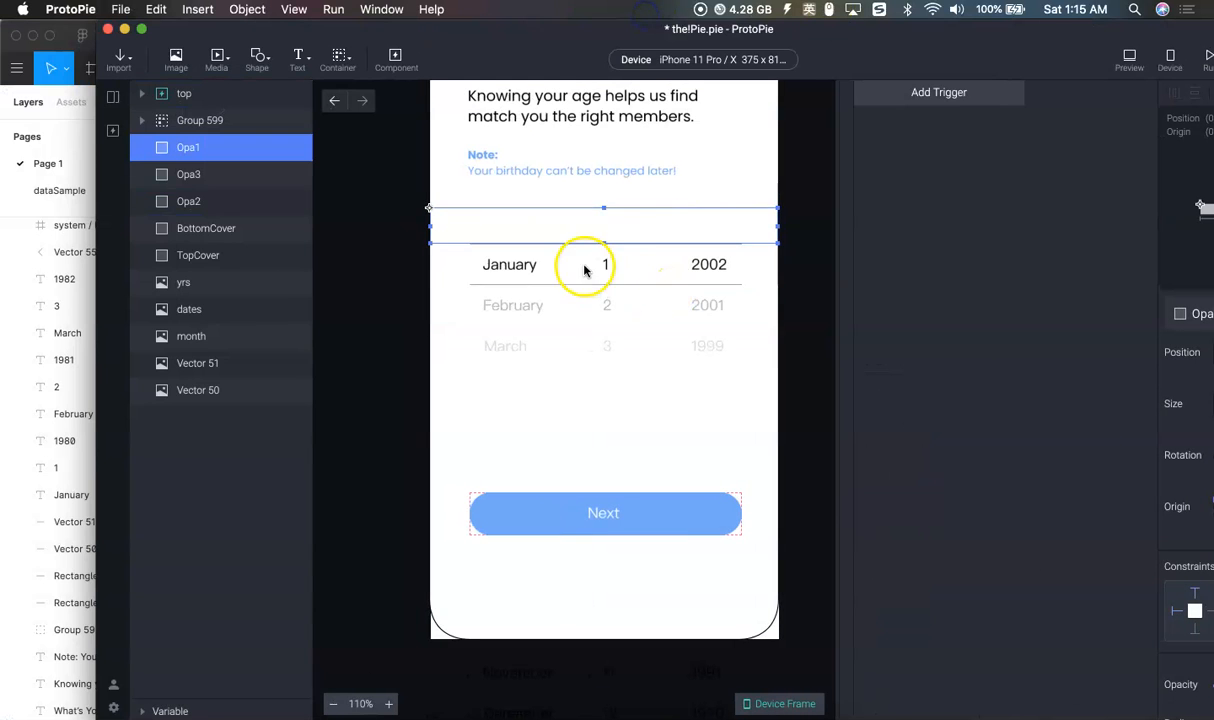
pyautogui.scroll(8, 585, 270)
pyautogui.click(697, 322)
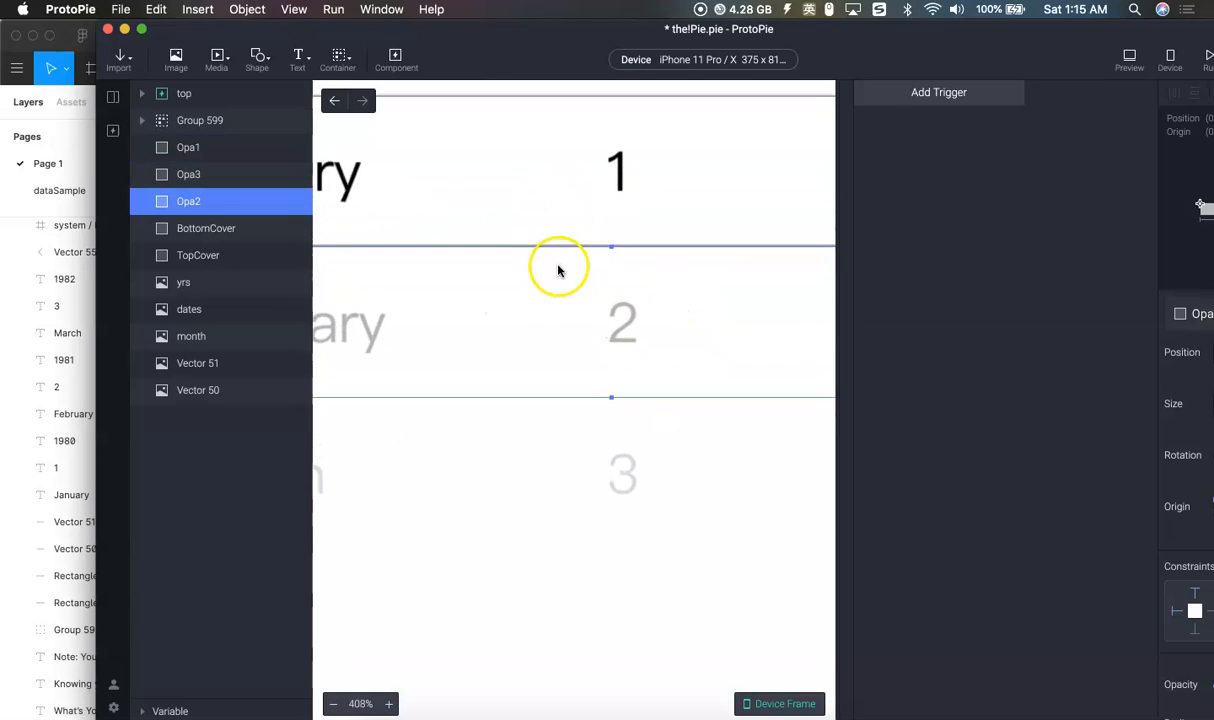
pyautogui.scroll(3, 596, 256)
pyautogui.moveTo(628, 232); pyautogui.dragTo(629, 237)
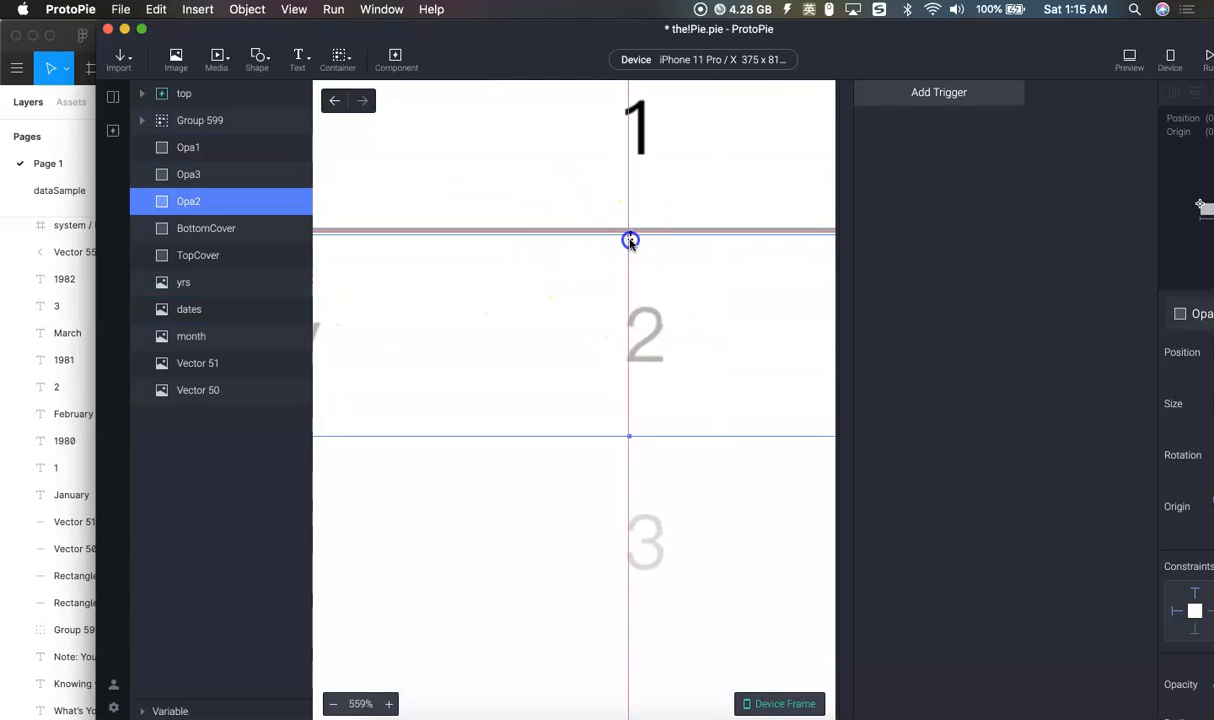
pyautogui.moveTo(918, 25)
pyautogui.mouseDown()
pyautogui.moveTo(512, 25)
pyautogui.moveTo(908, 29)
pyautogui.mouseUp()
pyautogui.scroll(-6, 523, 406)
pyautogui.scroll(-2, 798, 437)
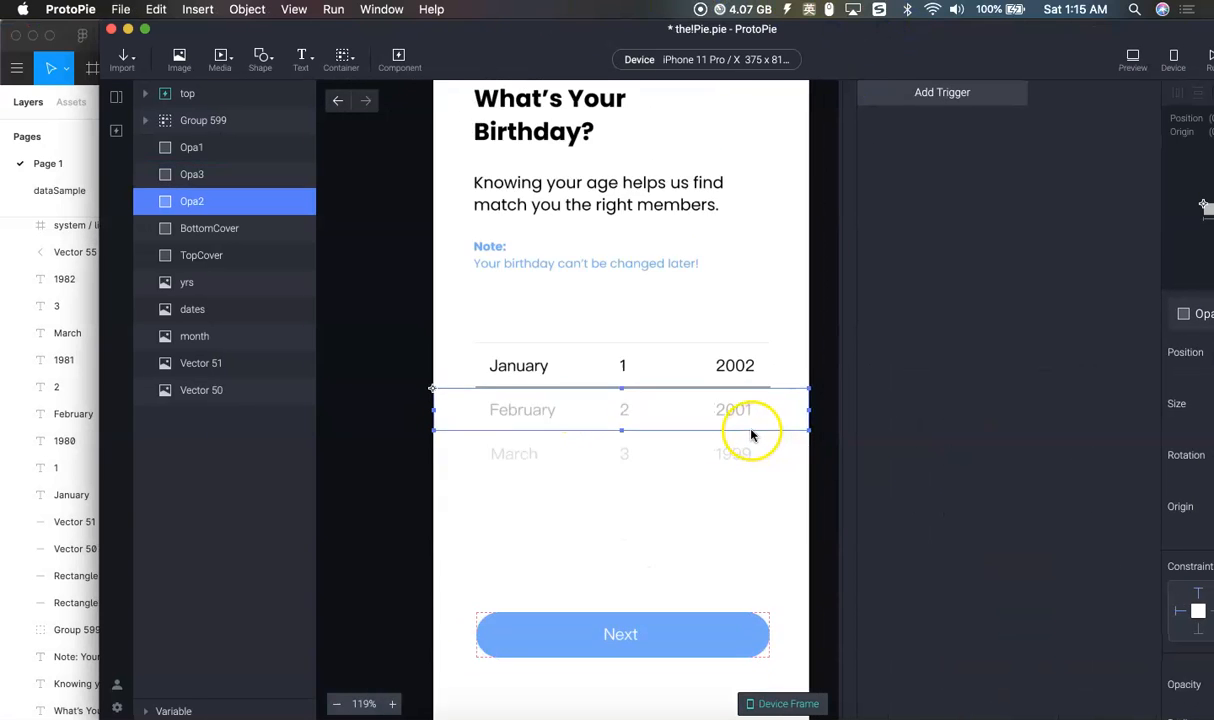
# Review the opacity, fill and touch settings of Opa3 over the March row
pyautogui.click(475, 438)
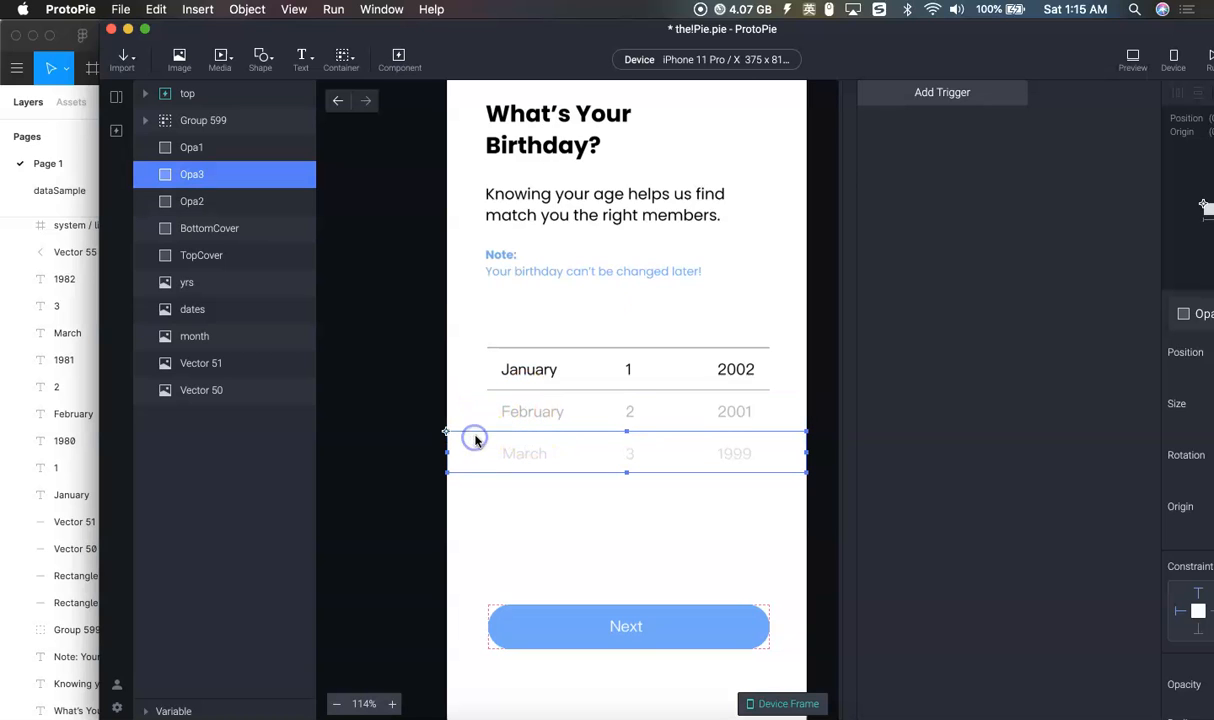
pyautogui.moveTo(888, 53); pyautogui.dragTo(673, 28)
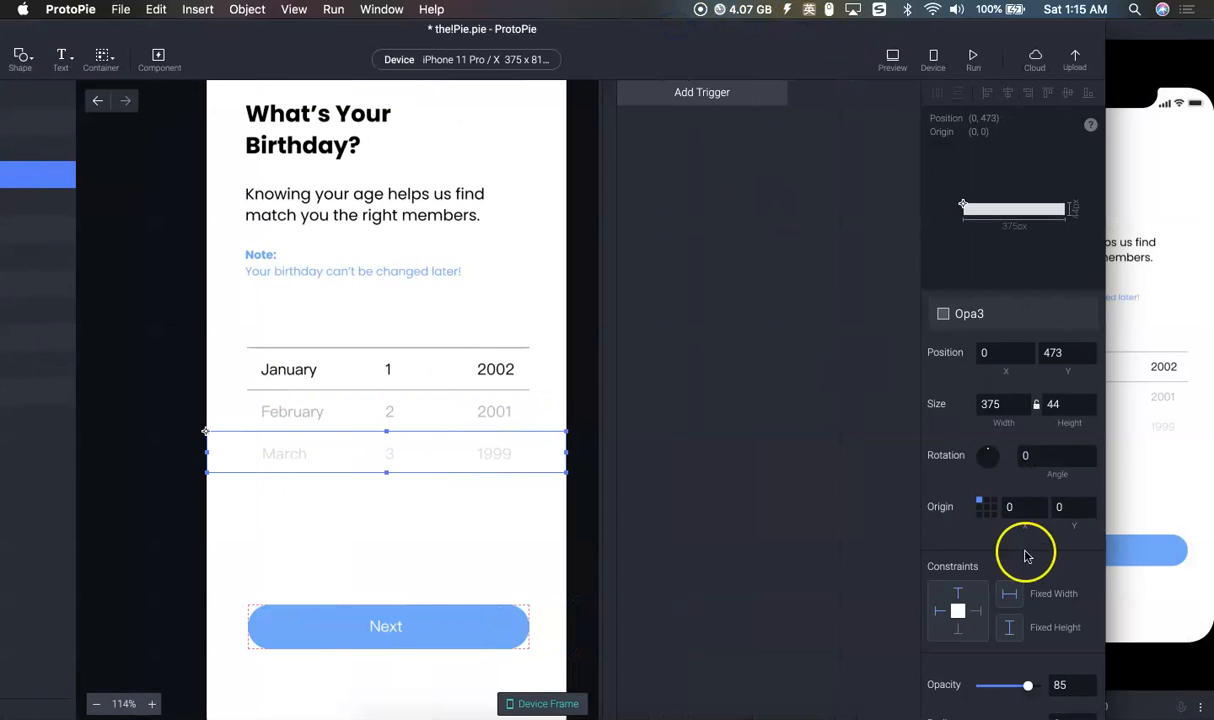
pyautogui.scroll(-5, 993, 587)
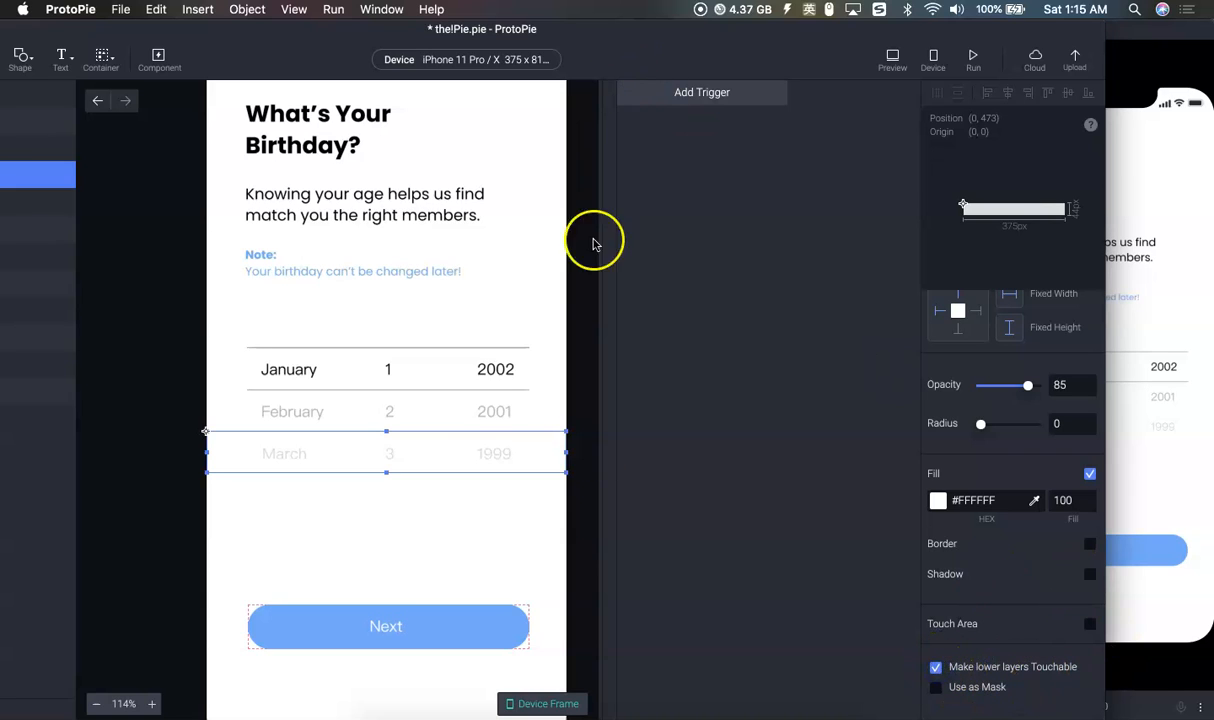
# Review the settings of Opa2 and Opa1, then check the picker in the preview
pyautogui.moveTo(583, 31); pyautogui.dragTo(702, 49)
pyautogui.click(190, 200)
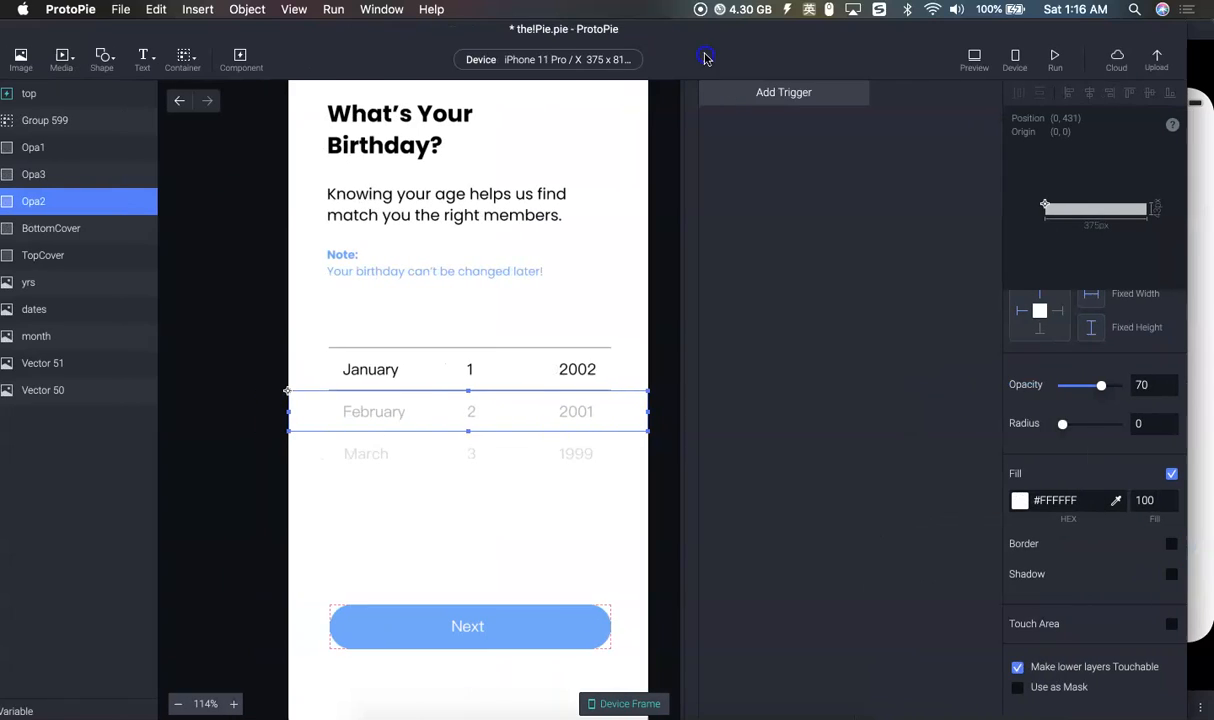
pyautogui.click(80, 148)
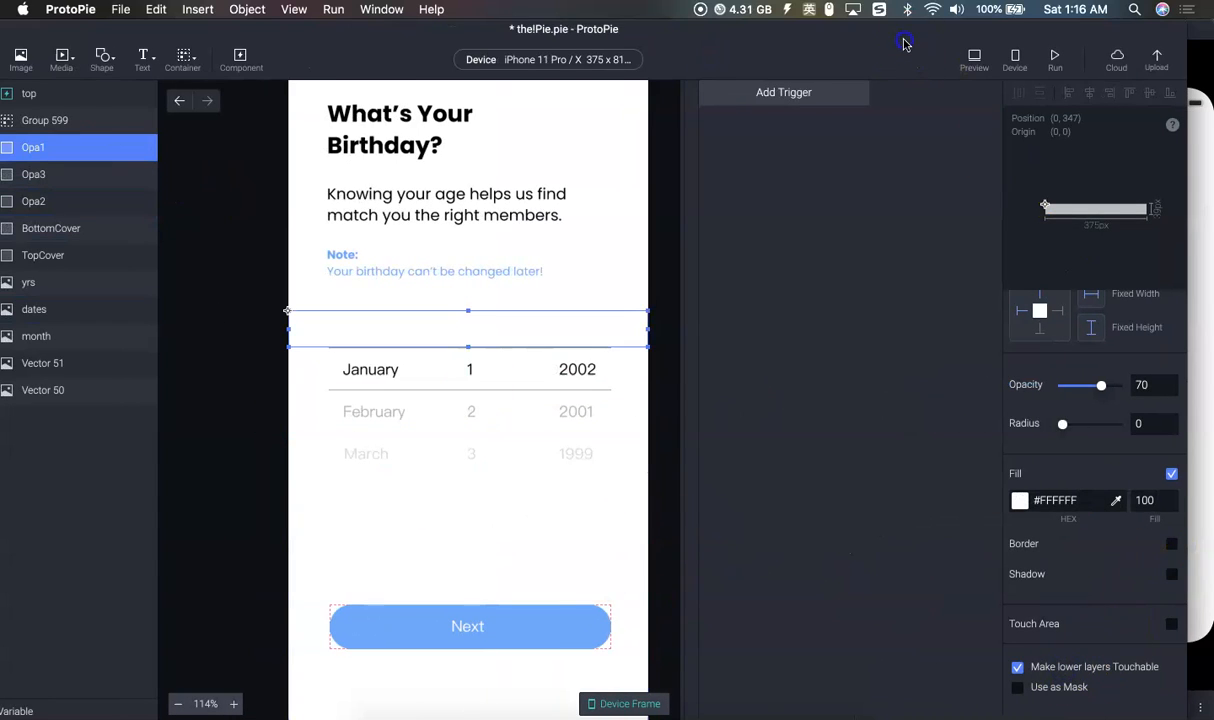
pyautogui.moveTo(905, 42); pyautogui.dragTo(640, 5)
pyautogui.click(1020, 405)
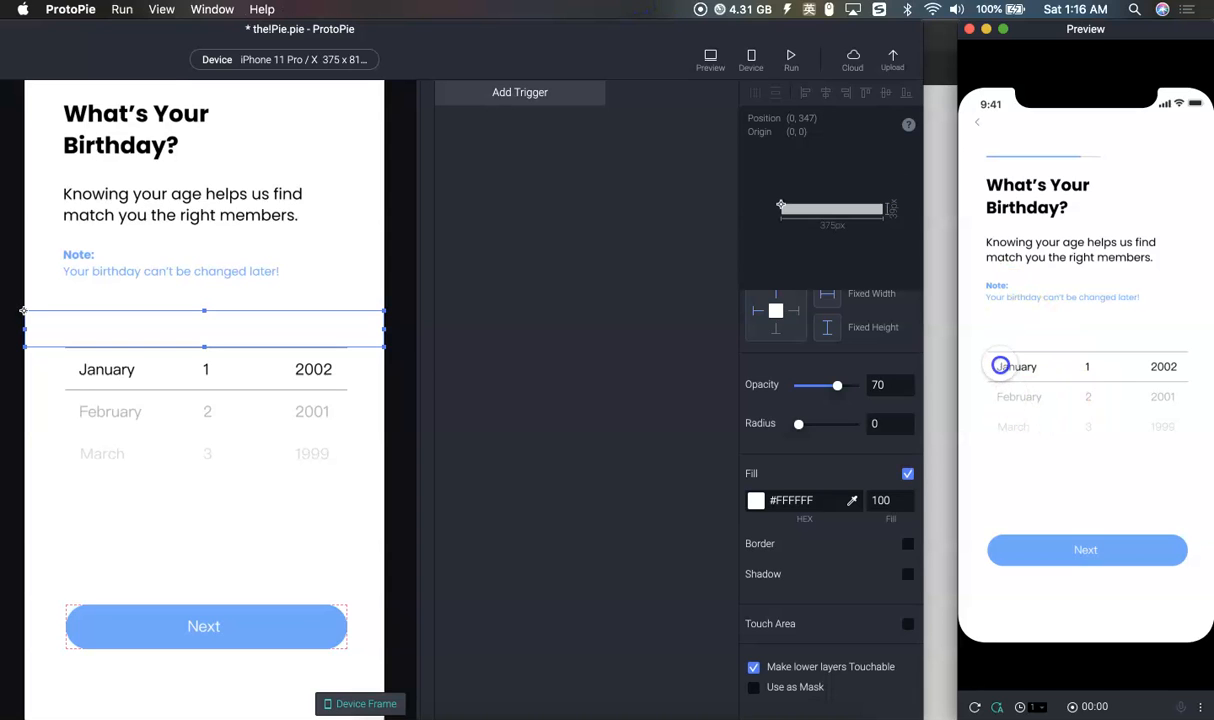
# Add a Drag trigger for Opa1 with a Move response
pyautogui.moveTo(542, 52); pyautogui.dragTo(729, 25)
pyautogui.click(737, 94)
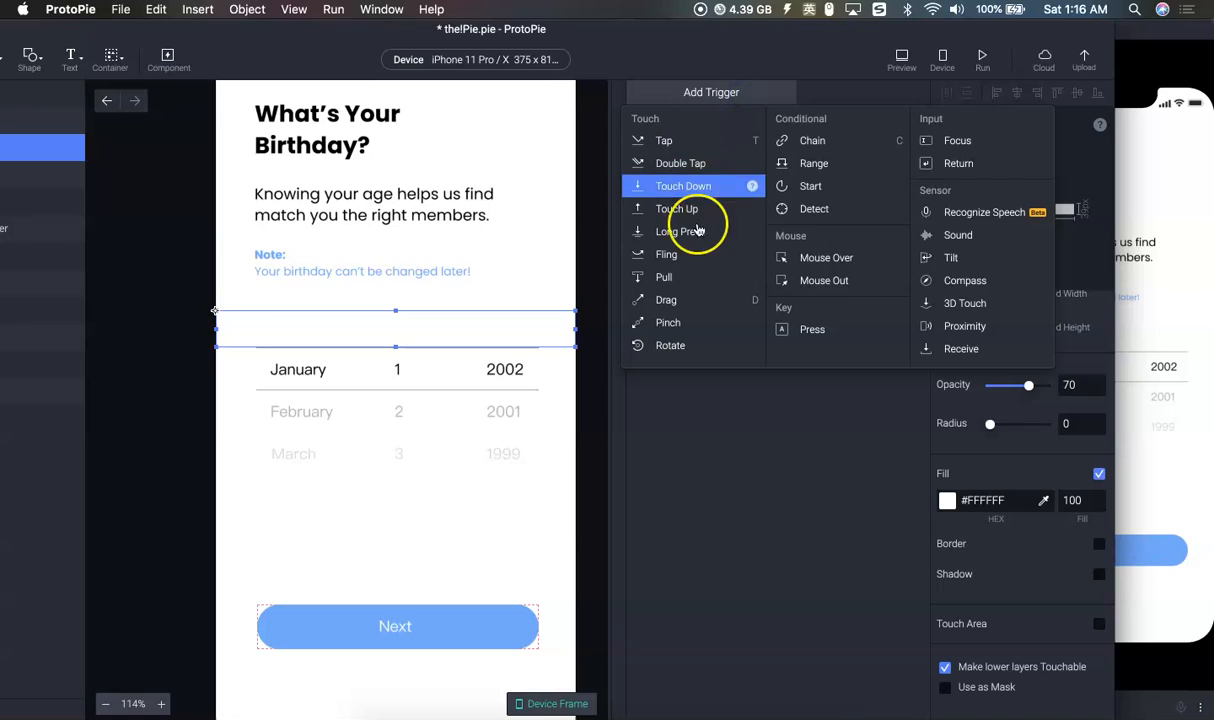
pyautogui.click(680, 303)
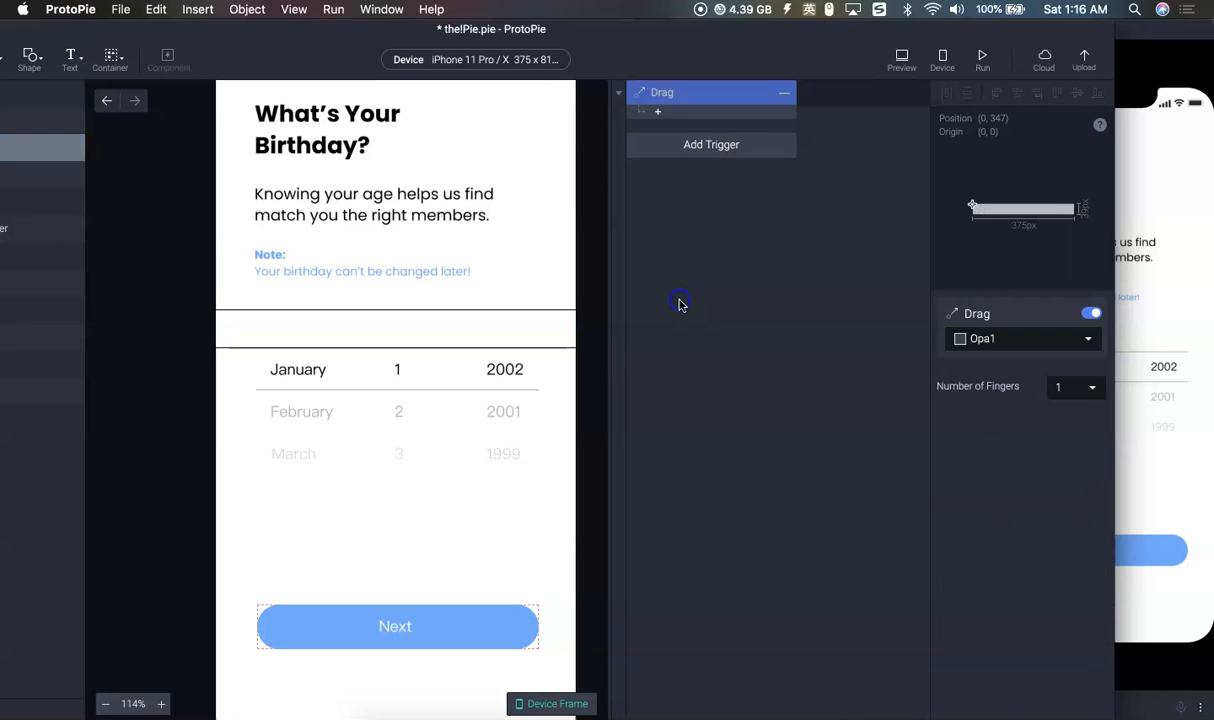
pyautogui.click(659, 115)
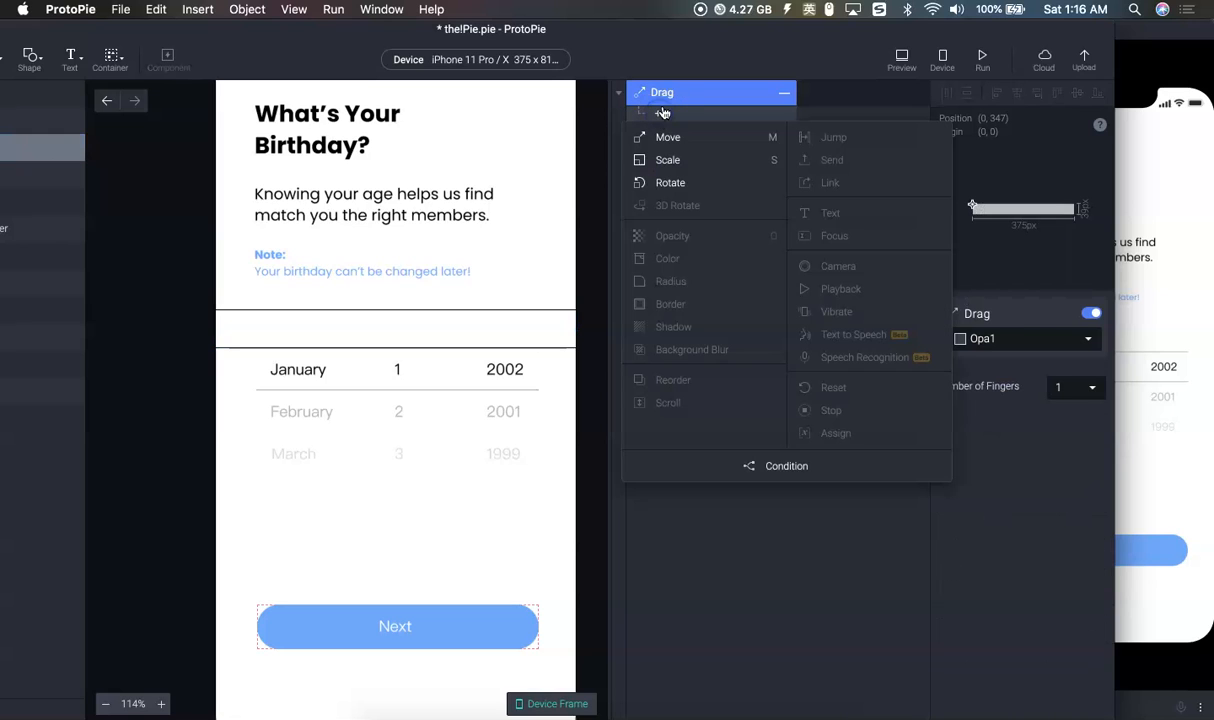
pyautogui.click(668, 90)
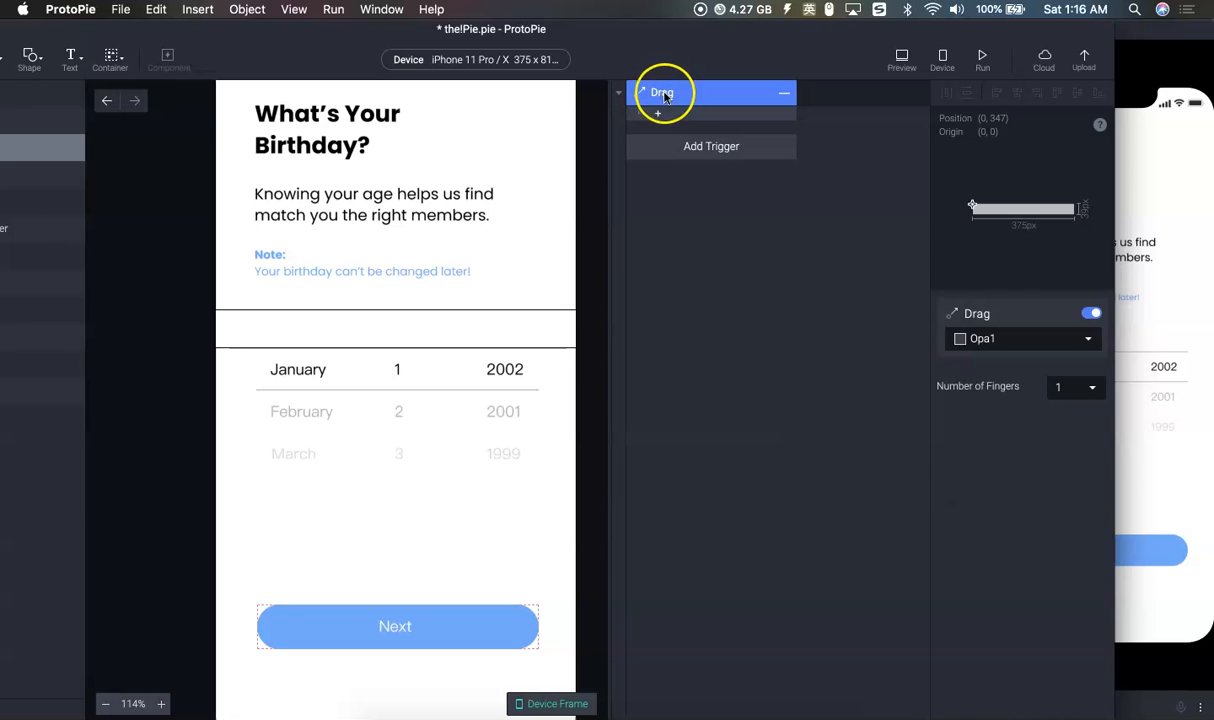
pyautogui.click(659, 115)
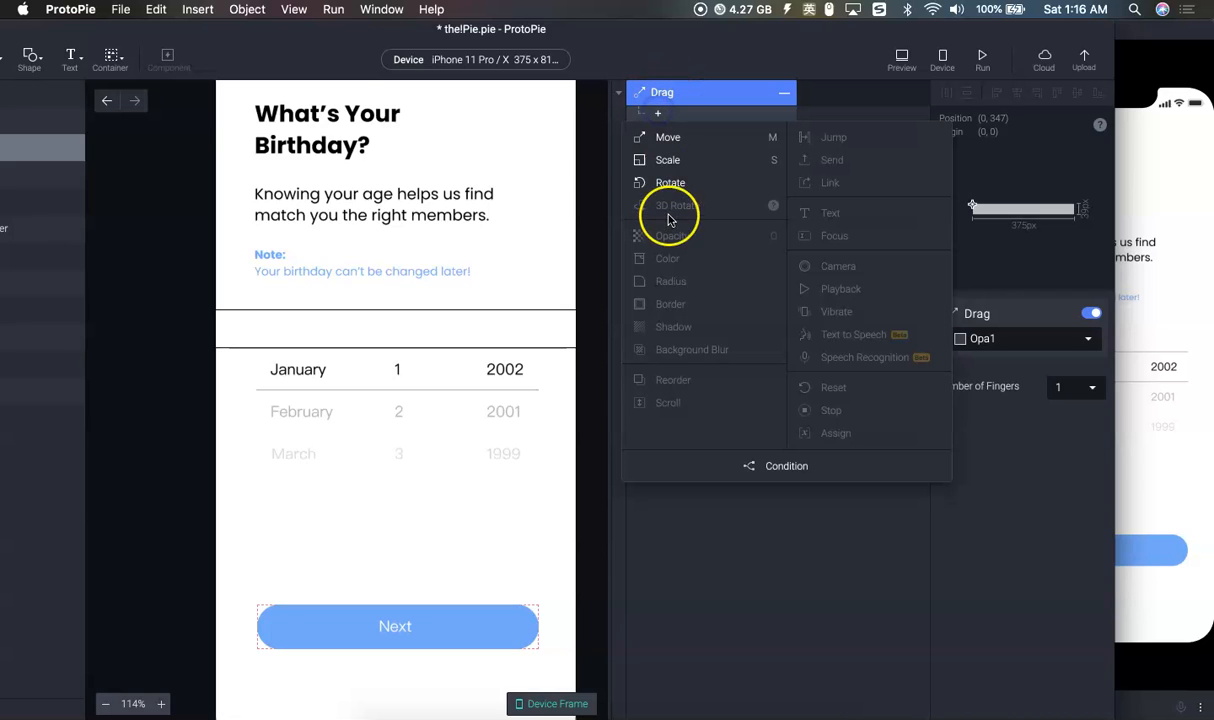
pyautogui.click(669, 138)
# Set the Move response's target to the month layer and restrict its direction to vertical
pyautogui.moveTo(716, 37); pyautogui.dragTo(624, 36)
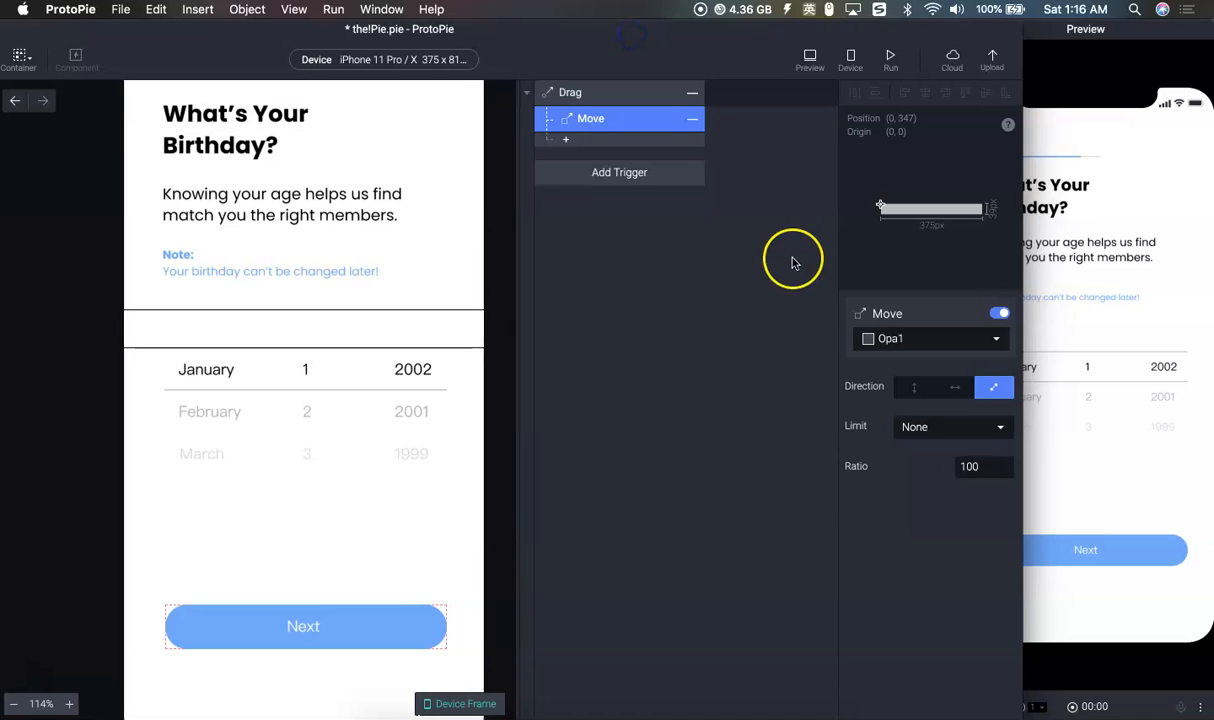
pyautogui.click(929, 344)
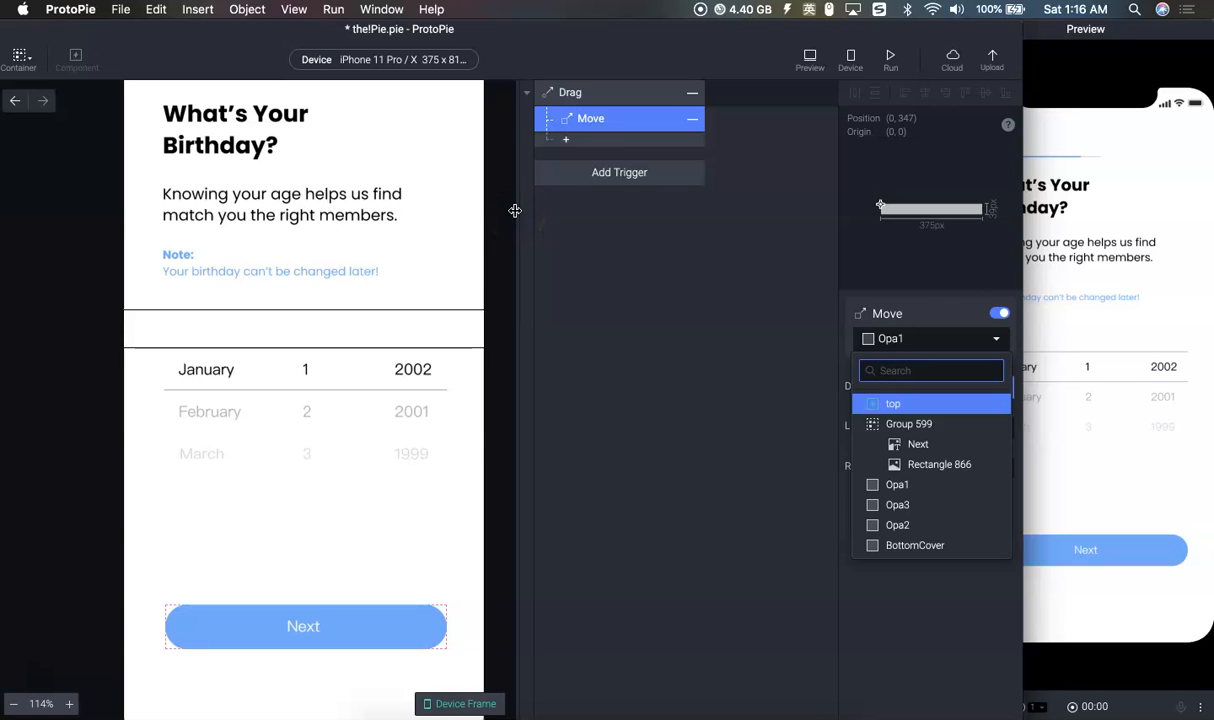
pyautogui.write('mo')
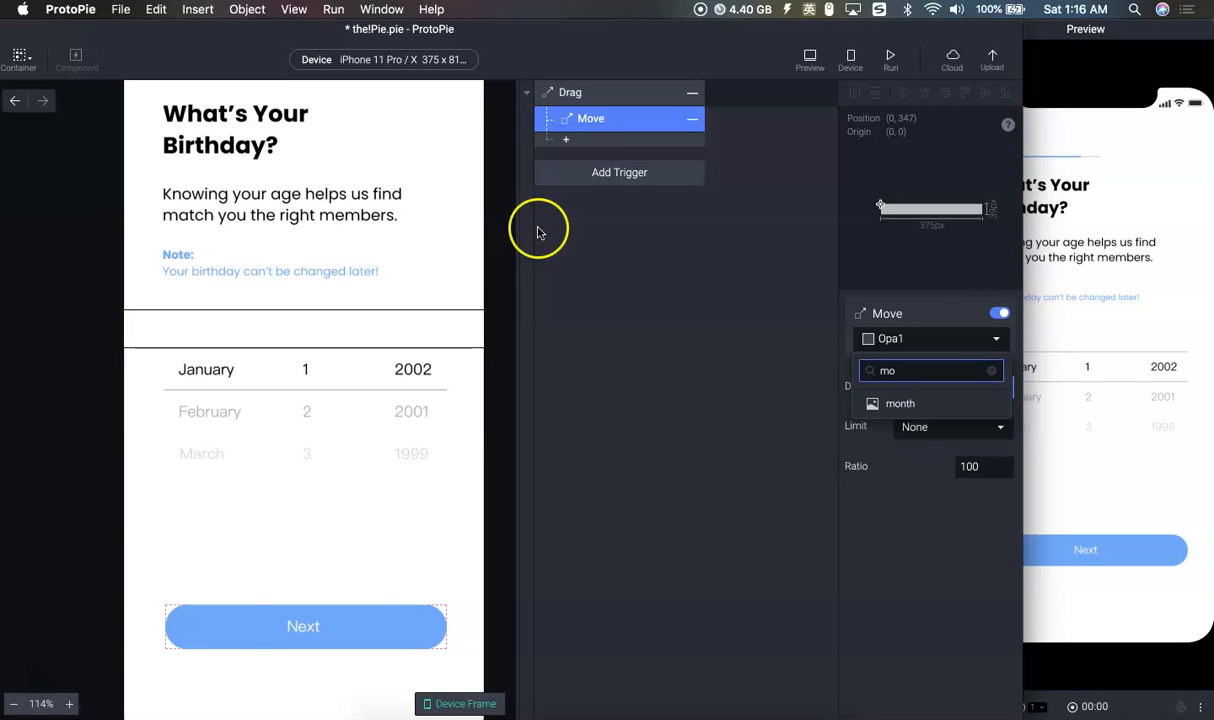
pyautogui.click(898, 403)
pyautogui.click(913, 391)
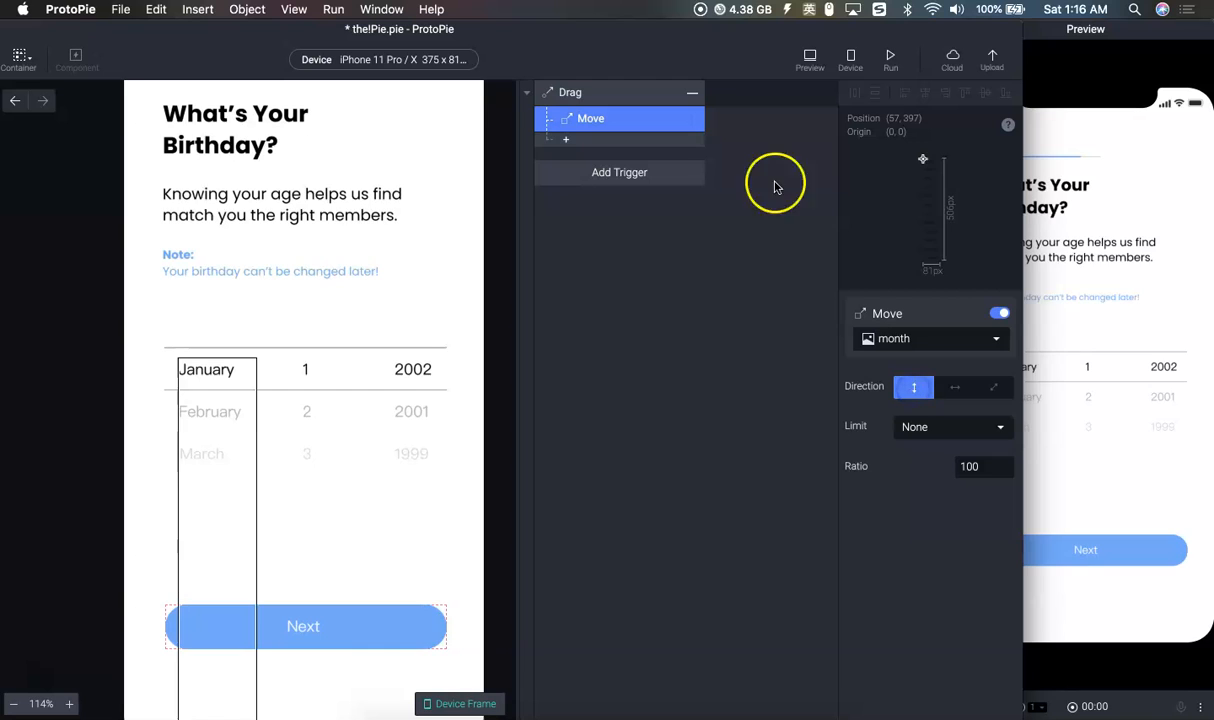
# Test dragging the month column in the preview
pyautogui.moveTo(733, 56); pyautogui.dragTo(692, 59)
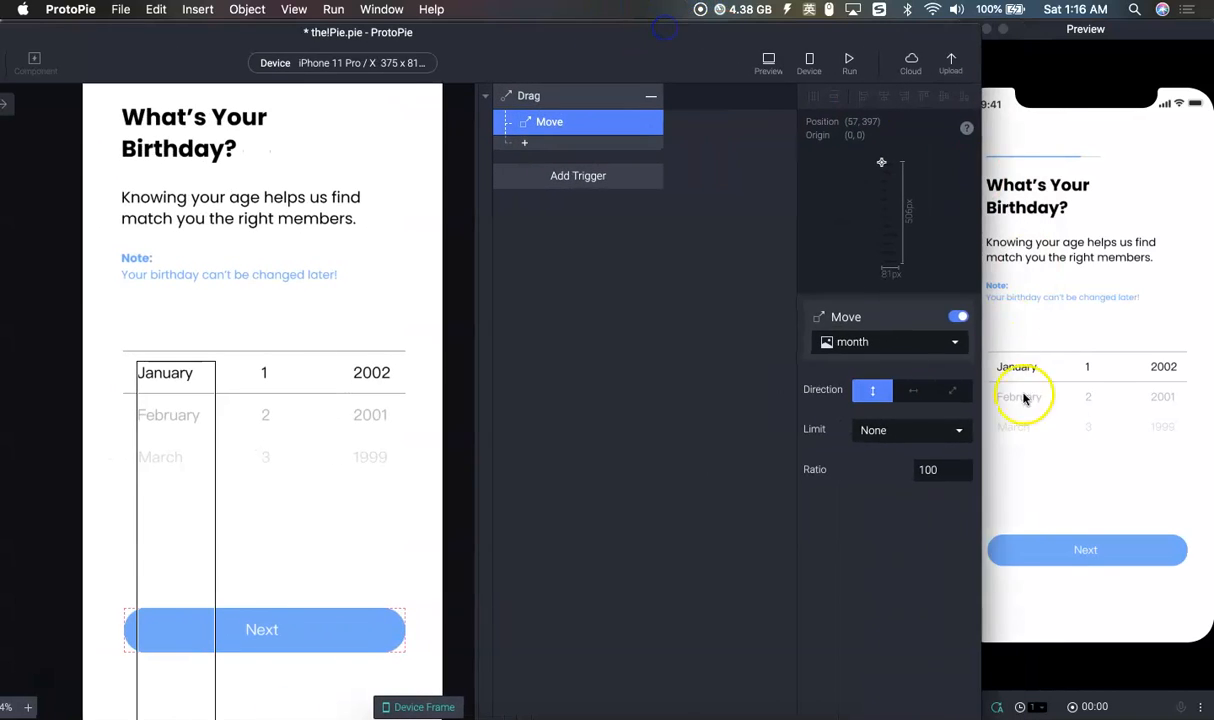
pyautogui.click(1024, 400)
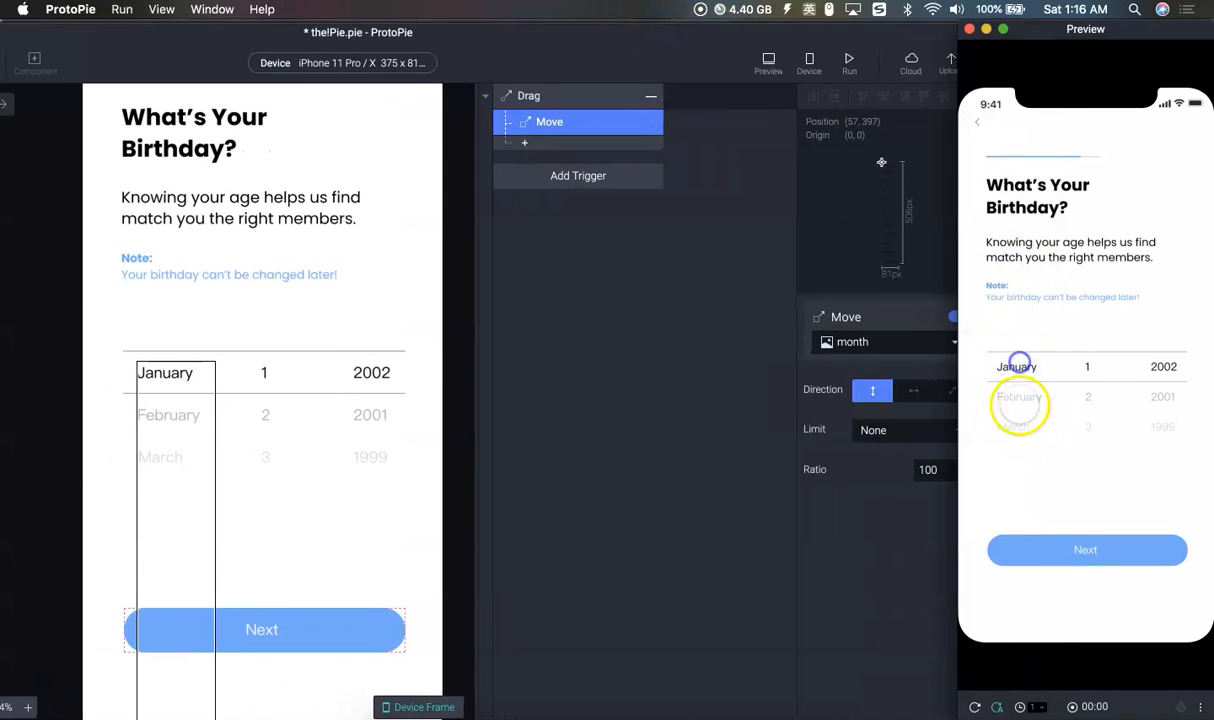
pyautogui.click(858, 495)
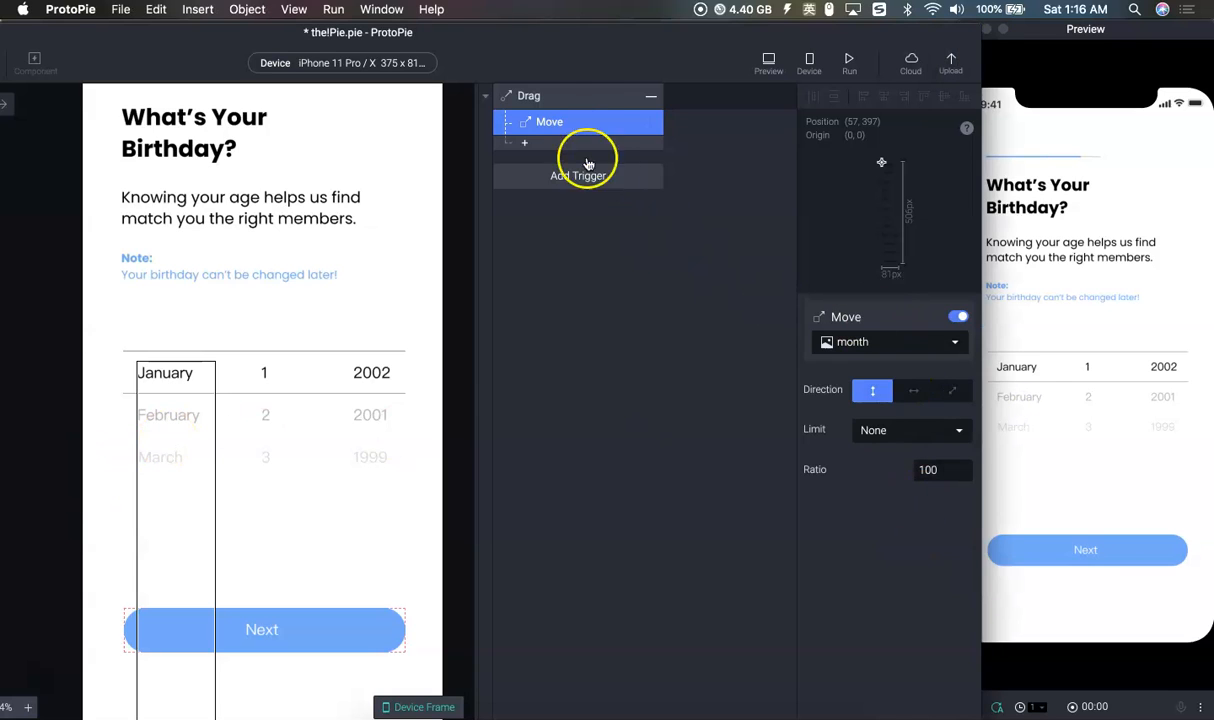
# Change the Drag trigger's layer from Opa1 to month
pyautogui.click(565, 96)
pyautogui.click(880, 342)
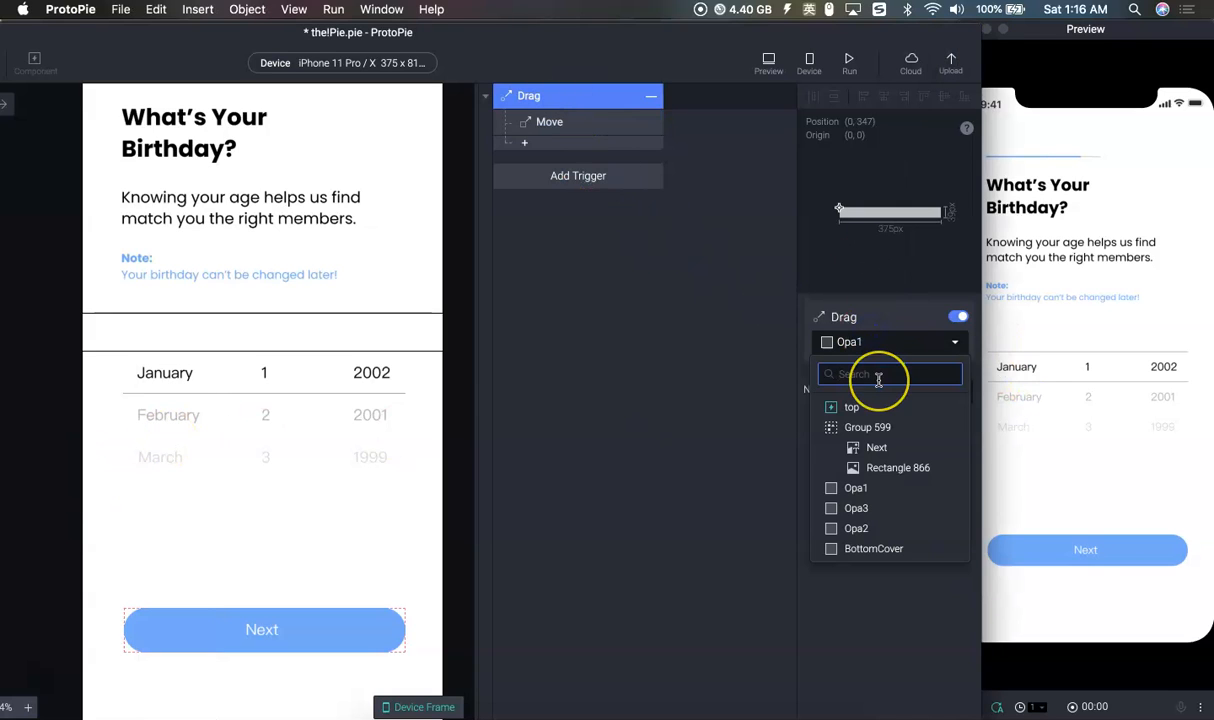
pyautogui.write('mpn')
pyautogui.press('BackSpace')
pyautogui.press('BackSpace')
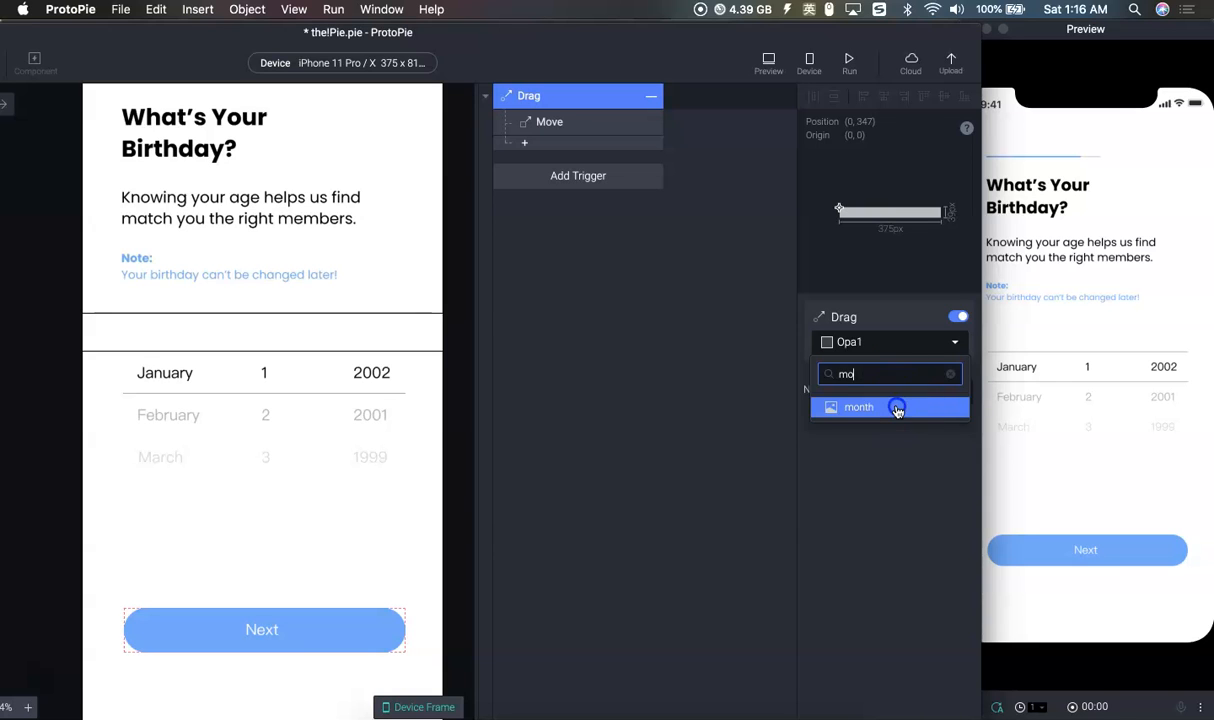
pyautogui.click(897, 410)
# Test in the preview how the month column drags with the trigger assigned to month
pyautogui.click(1083, 467)
pyautogui.moveTo(1019, 414)
pyautogui.mouseDown()
pyautogui.moveTo(989, 271)
pyautogui.moveTo(1043, 440)
pyautogui.moveTo(1027, 350)
pyautogui.moveTo(1033, 441)
pyautogui.moveTo(1033, 407)
pyautogui.mouseUp()
pyautogui.click(589, 423)
pyautogui.moveTo(563, 40); pyautogui.dragTo(620, 20)
# Give the month's Move response a Custom Limit with Max Y 397, matching the column's Y position
pyautogui.click(305, 366)
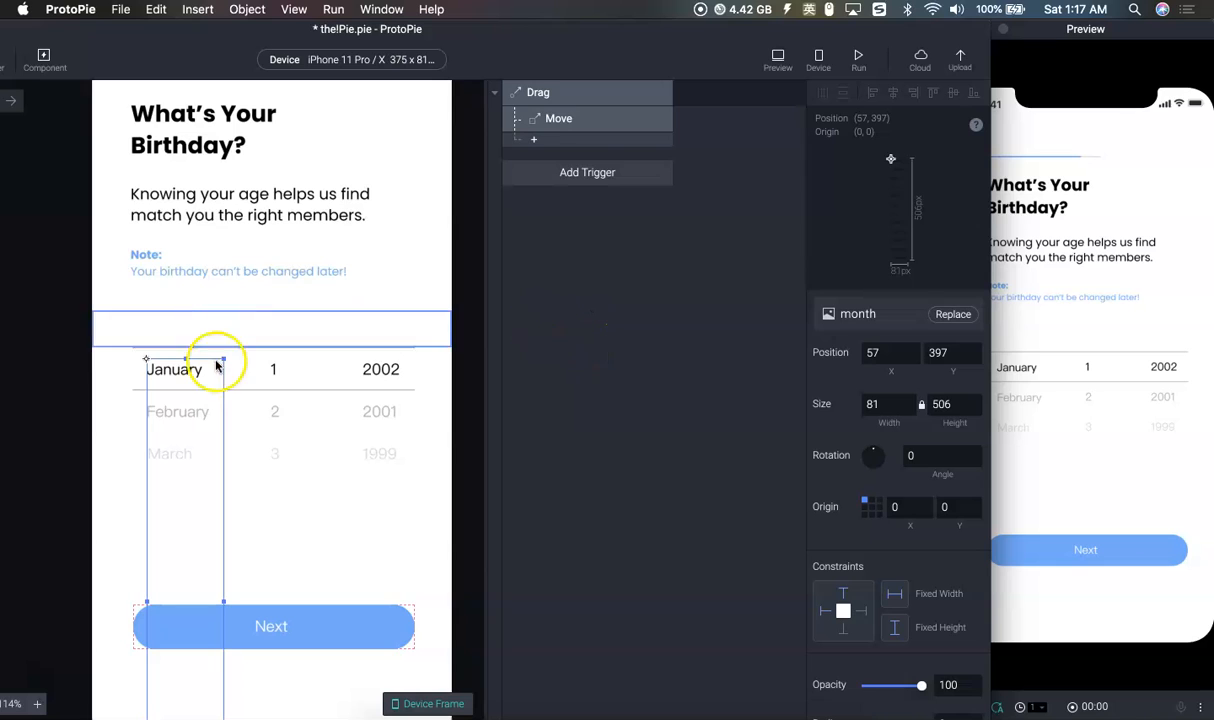
pyautogui.click(540, 118)
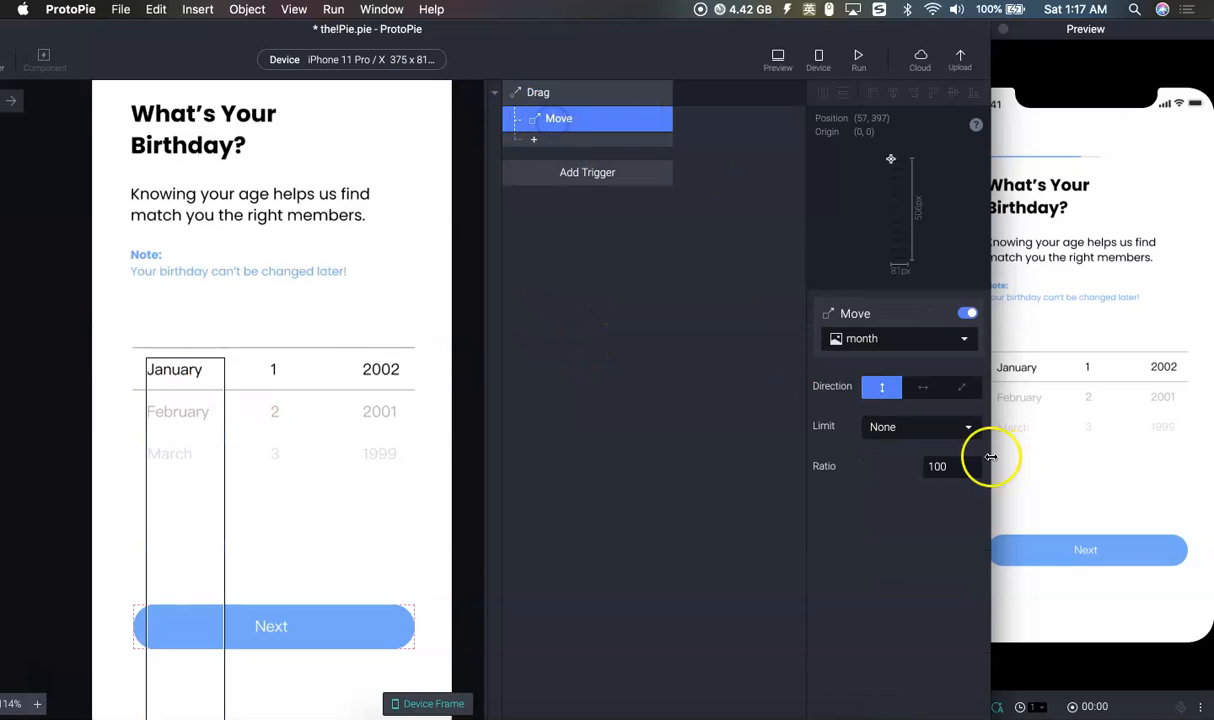
pyautogui.click(890, 426)
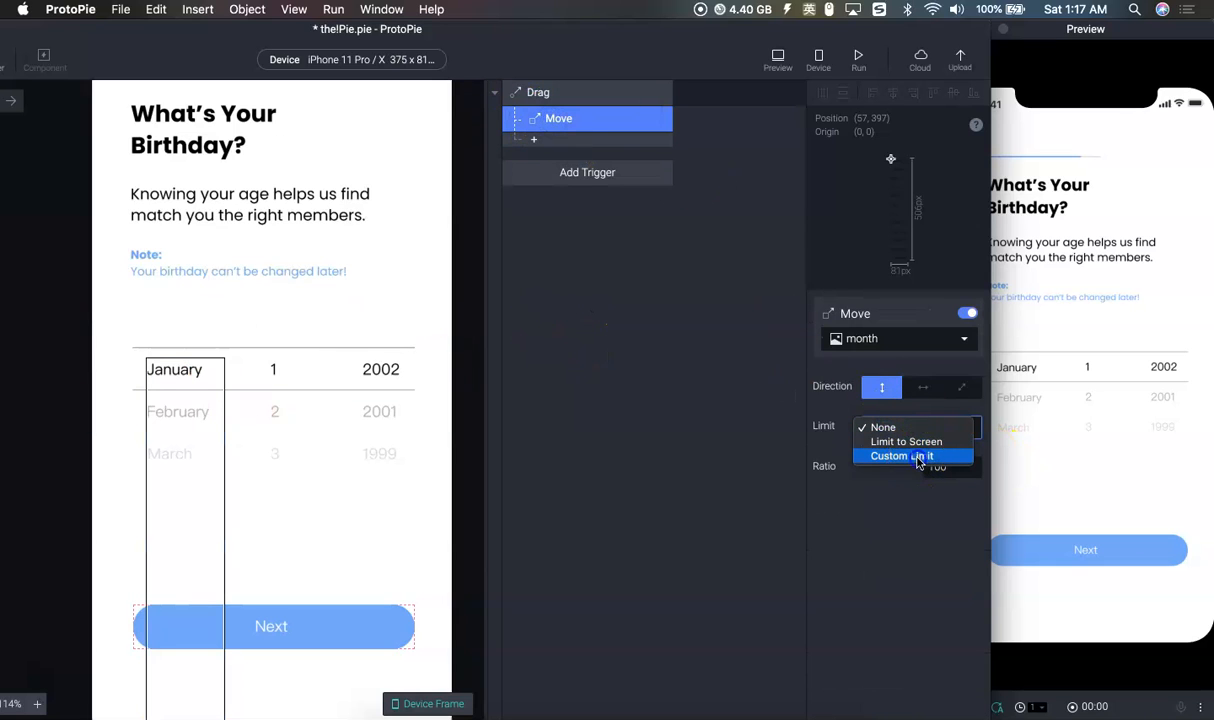
pyautogui.click(918, 458)
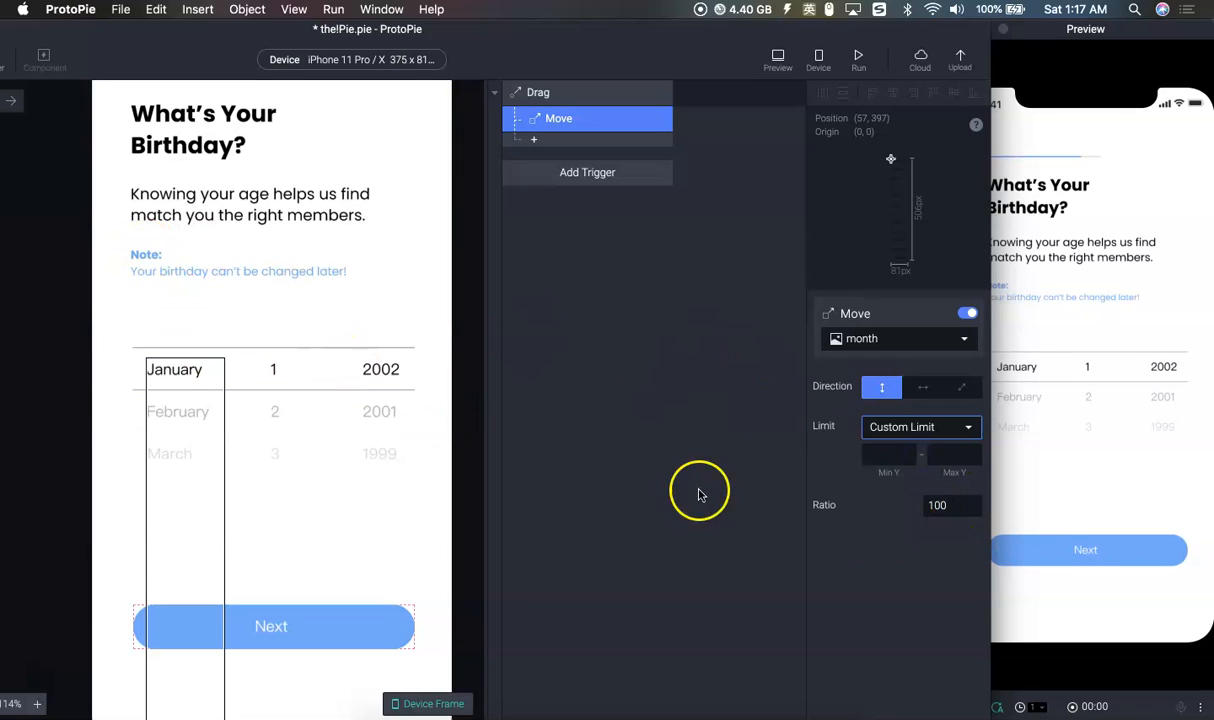
pyautogui.click(954, 455)
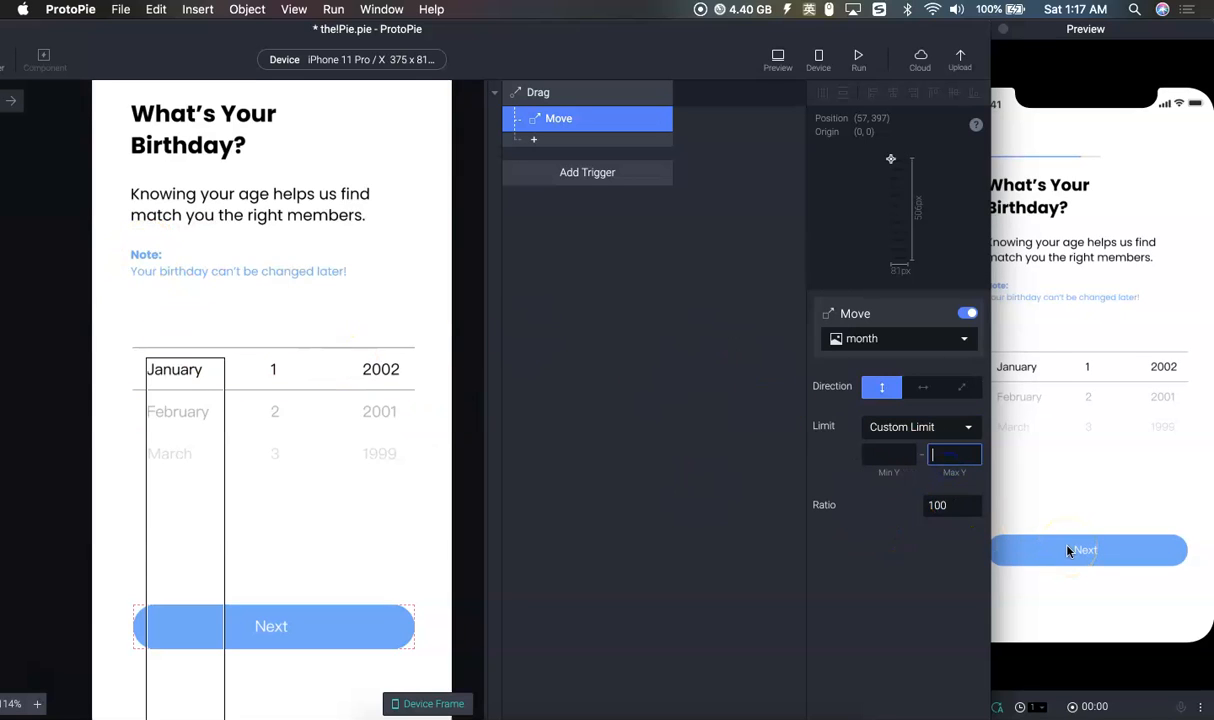
pyautogui.write('397')
# Drag the month column downward in the preview to test the Max Y limit
pyautogui.click(1078, 522)
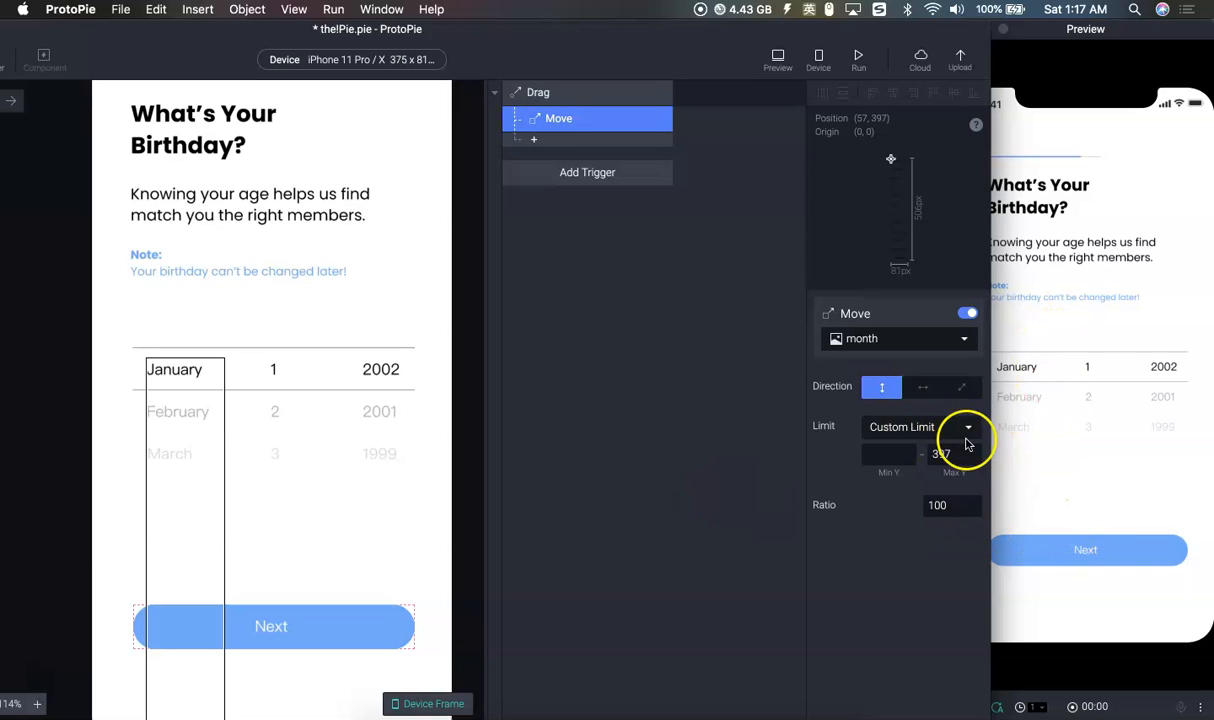
pyautogui.moveTo(1024, 430); pyautogui.dragTo(1041, 569)
pyautogui.moveTo(1014, 370); pyautogui.dragTo(1079, 520)
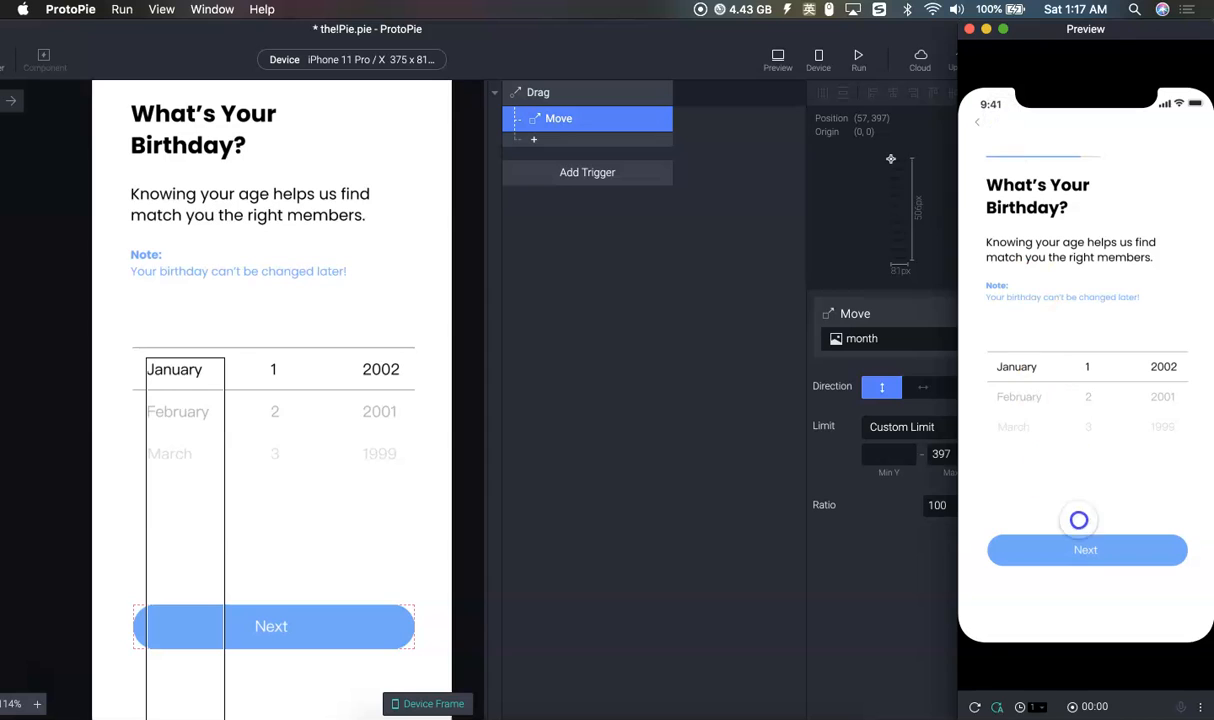
pyautogui.click(935, 495)
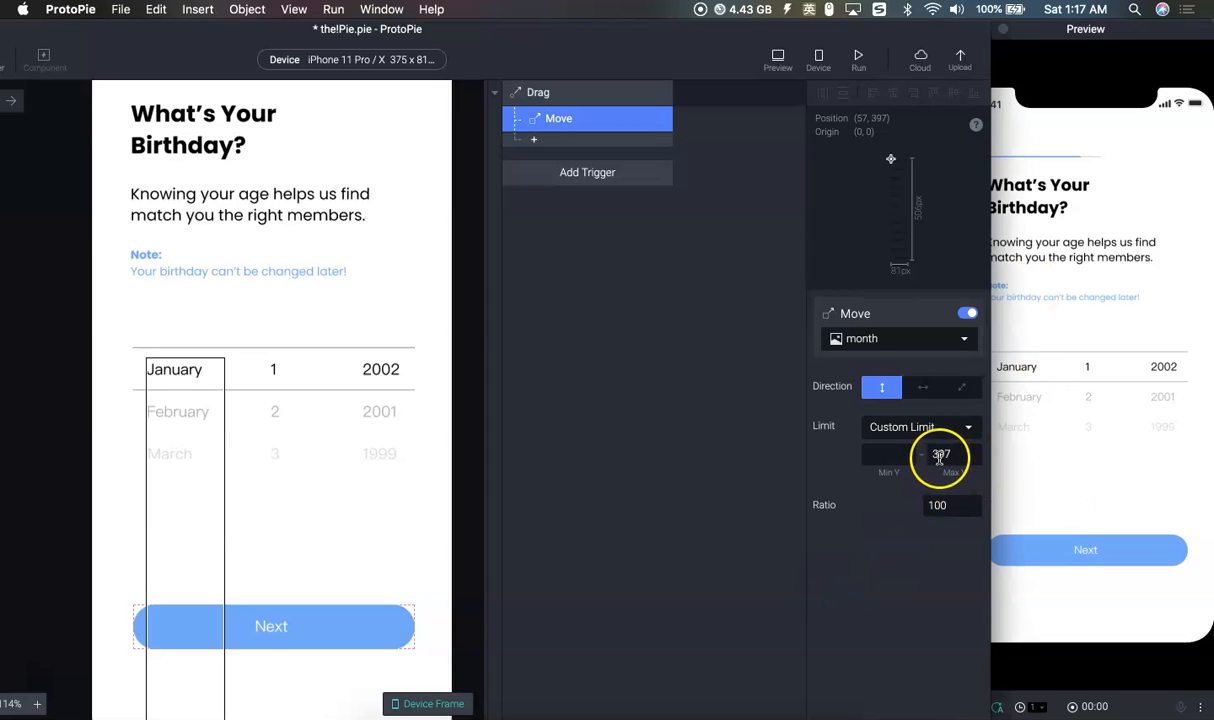
# Move the month image upward, to about Y -93, so December sits between the picker lines
pyautogui.click(181, 445)
pyautogui.click(194, 374)
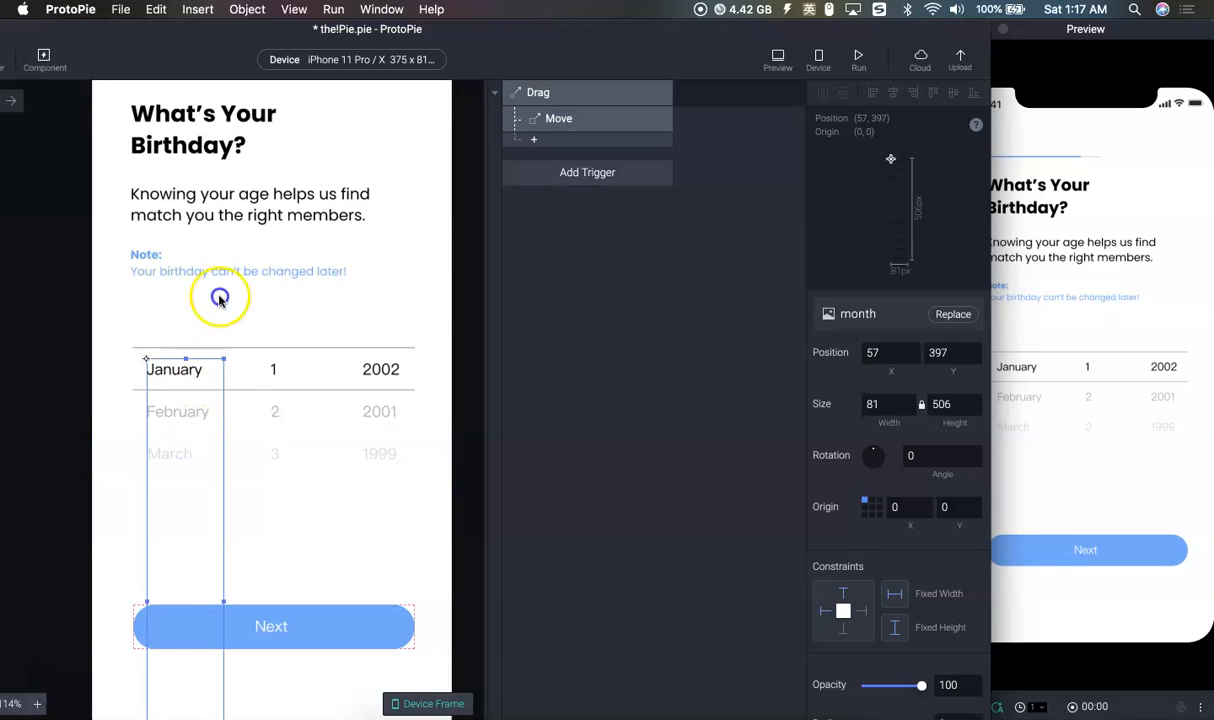
pyautogui.moveTo(220, 298); pyautogui.dragTo(219, 174)
pyautogui.moveTo(192, 383); pyautogui.dragTo(176, 243)
pyautogui.moveTo(181, 367)
pyautogui.mouseDown()
pyautogui.moveTo(171, 263)
pyautogui.moveTo(182, 388)
pyautogui.moveTo(185, 355)
pyautogui.mouseUp()
pyautogui.scroll(5, 185, 355)
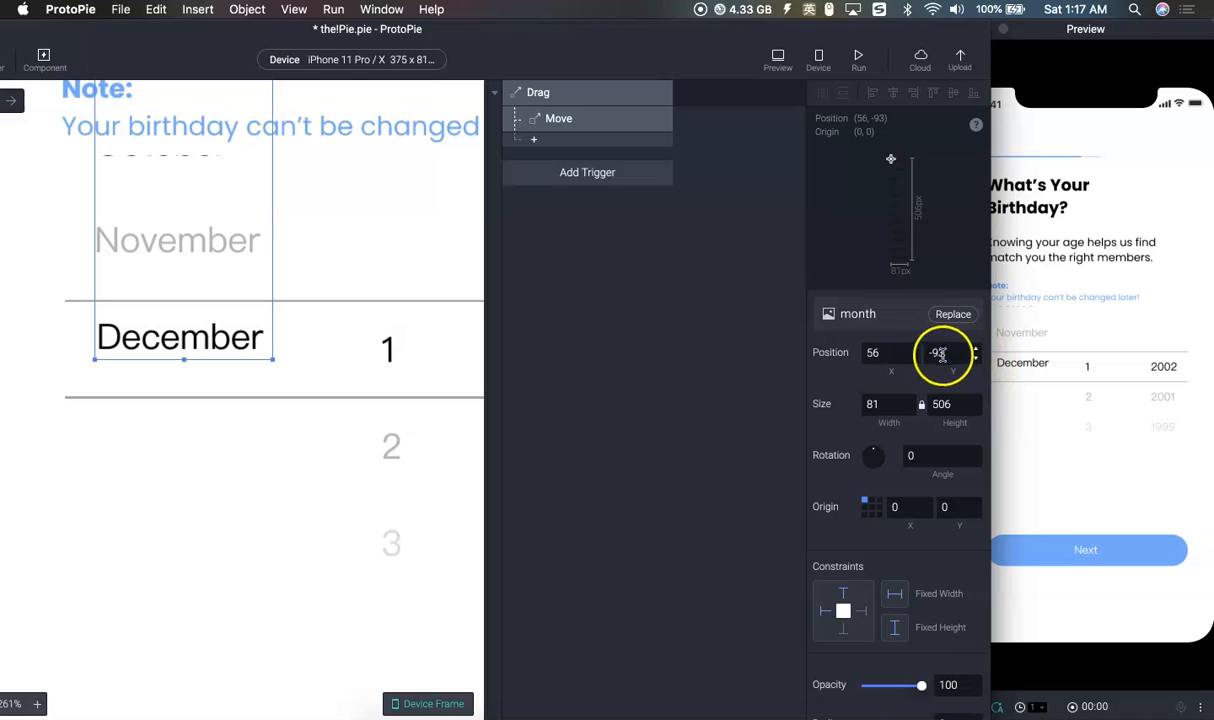
# Fine-tune the month image's Y position to -90 and then to -88 to align December with the selected row
pyautogui.write('-90')
pyautogui.press('Return')
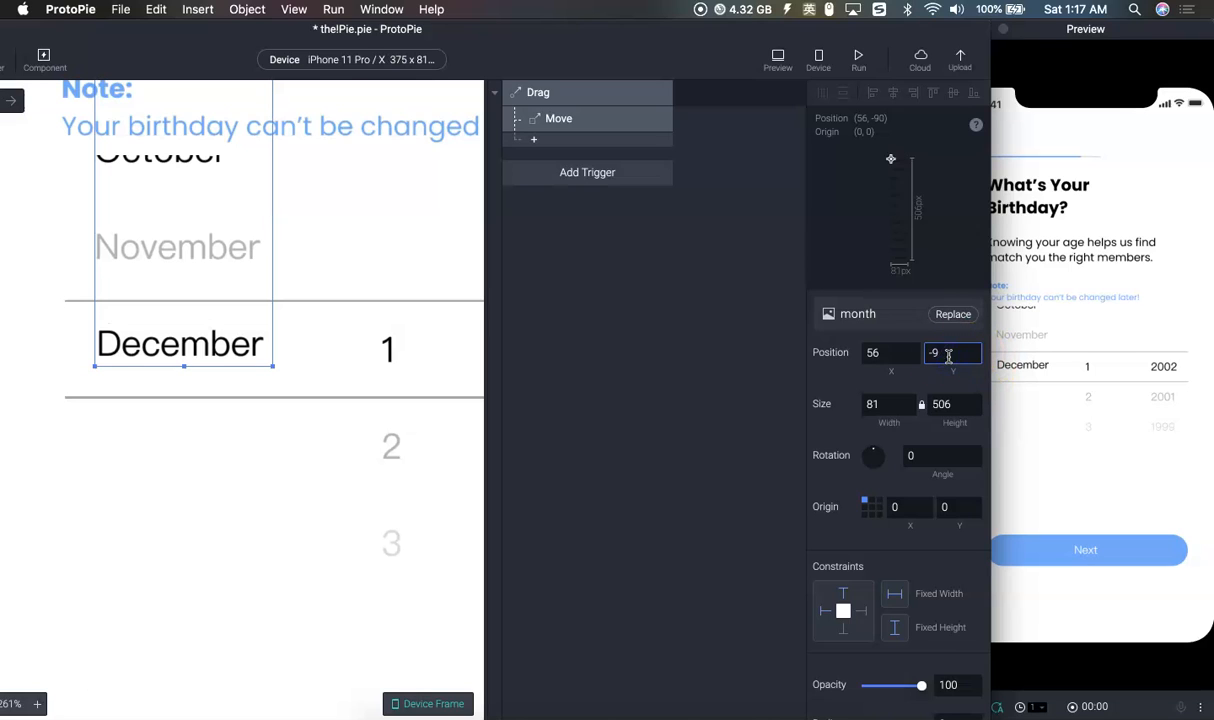
pyautogui.press('Return')
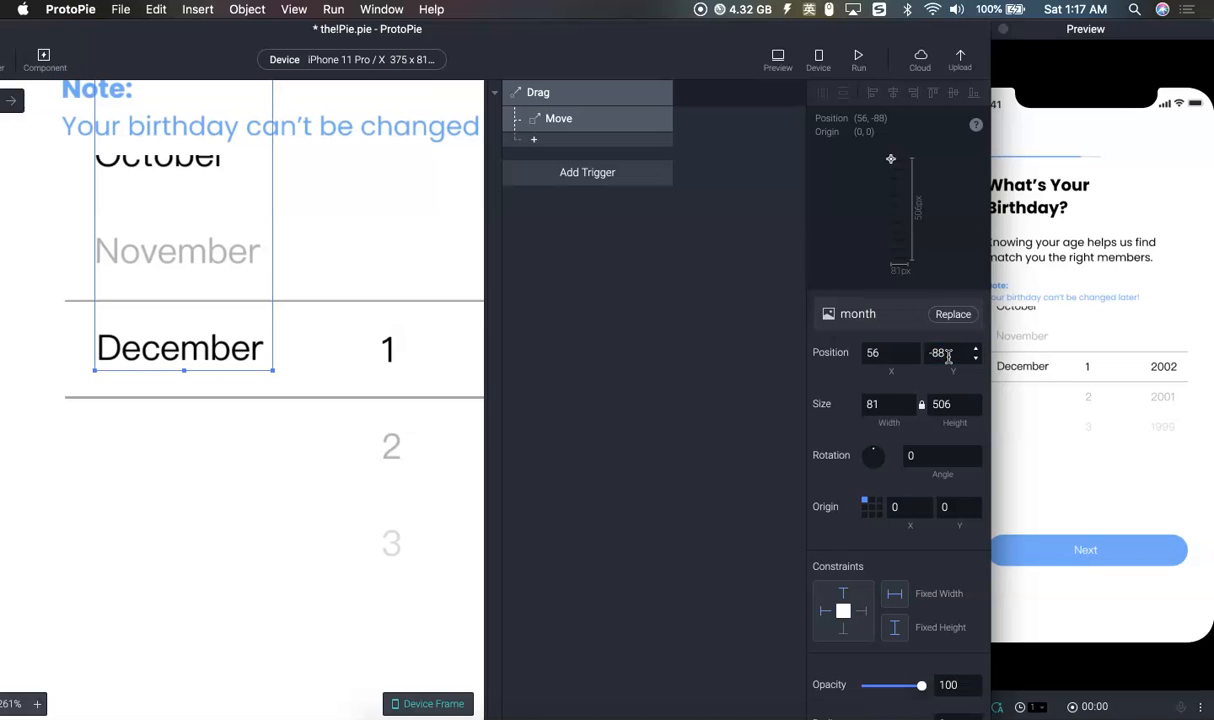
# Set the month Move response's Min Y limit to -88, matching the image's current Y position
pyautogui.click(242, 612)
pyautogui.click(198, 349)
pyautogui.moveTo(783, 41); pyautogui.dragTo(657, 31)
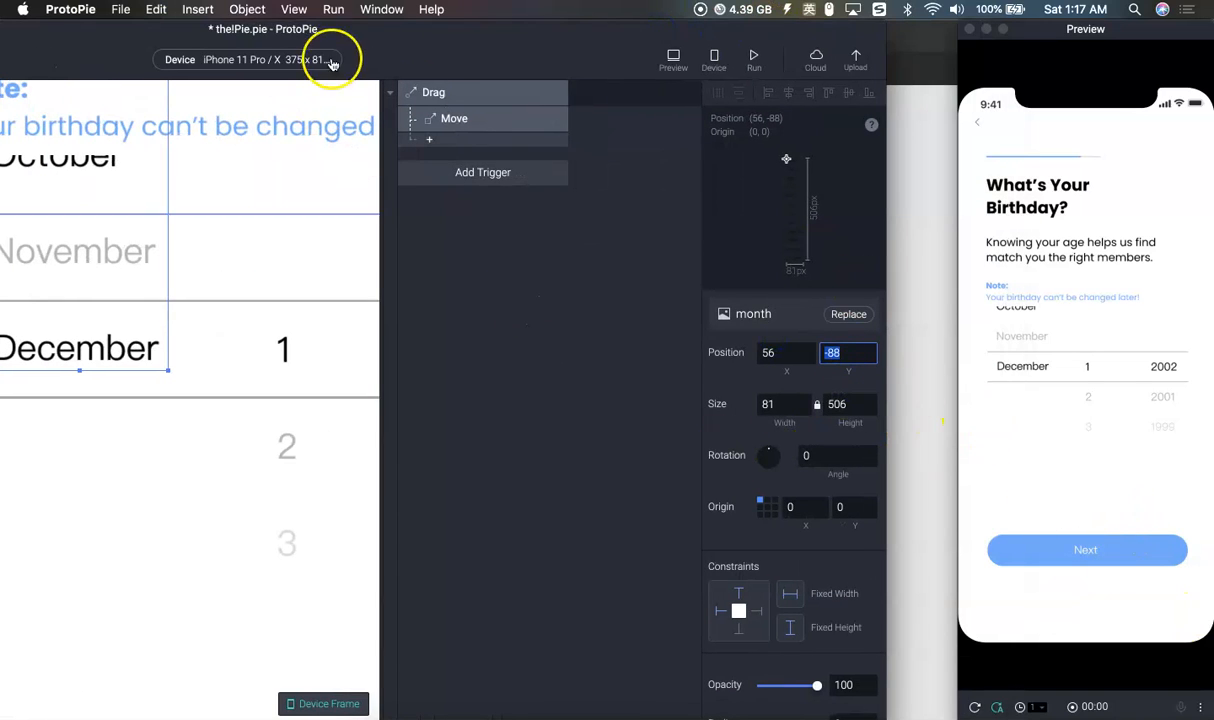
pyautogui.click(503, 142)
pyautogui.click(490, 118)
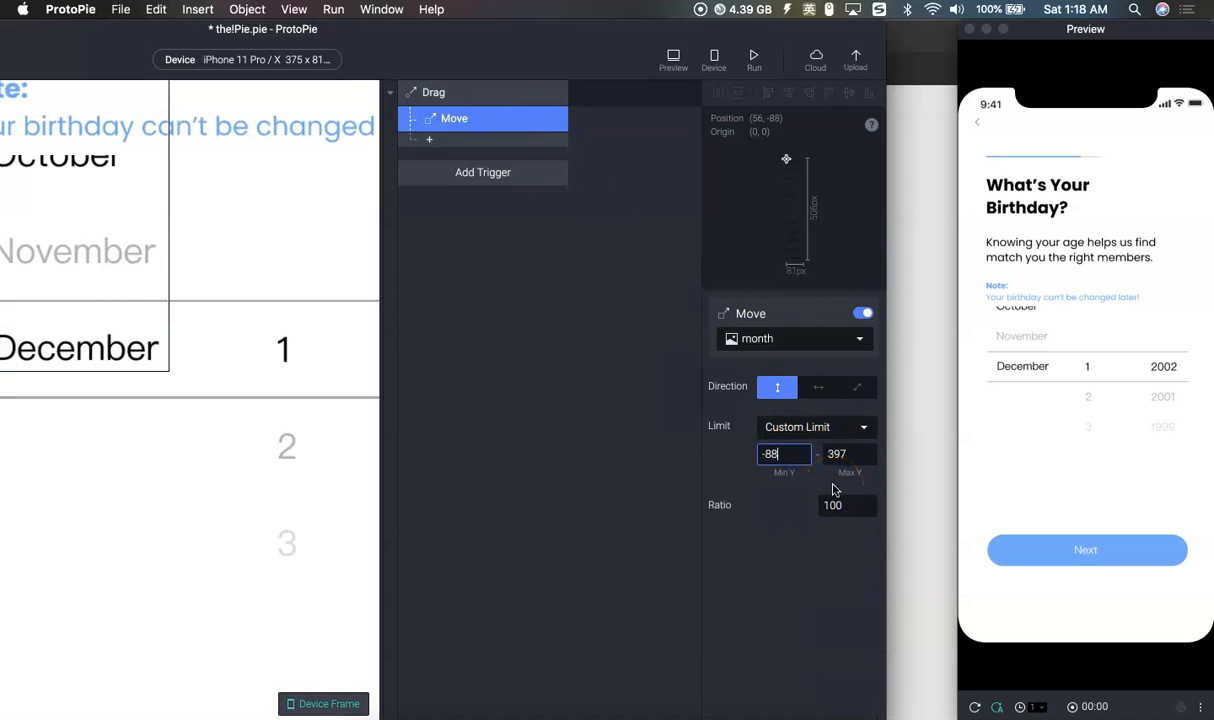
# Drag the month column up and down in the preview to test both custom limits
pyautogui.moveTo(1024, 366); pyautogui.dragTo(1054, 600)
pyautogui.moveTo(1019, 343); pyautogui.dragTo(996, 139)
pyautogui.moveTo(1043, 422); pyautogui.dragTo(1065, 564)
pyautogui.moveTo(1022, 366); pyautogui.dragTo(1096, 517)
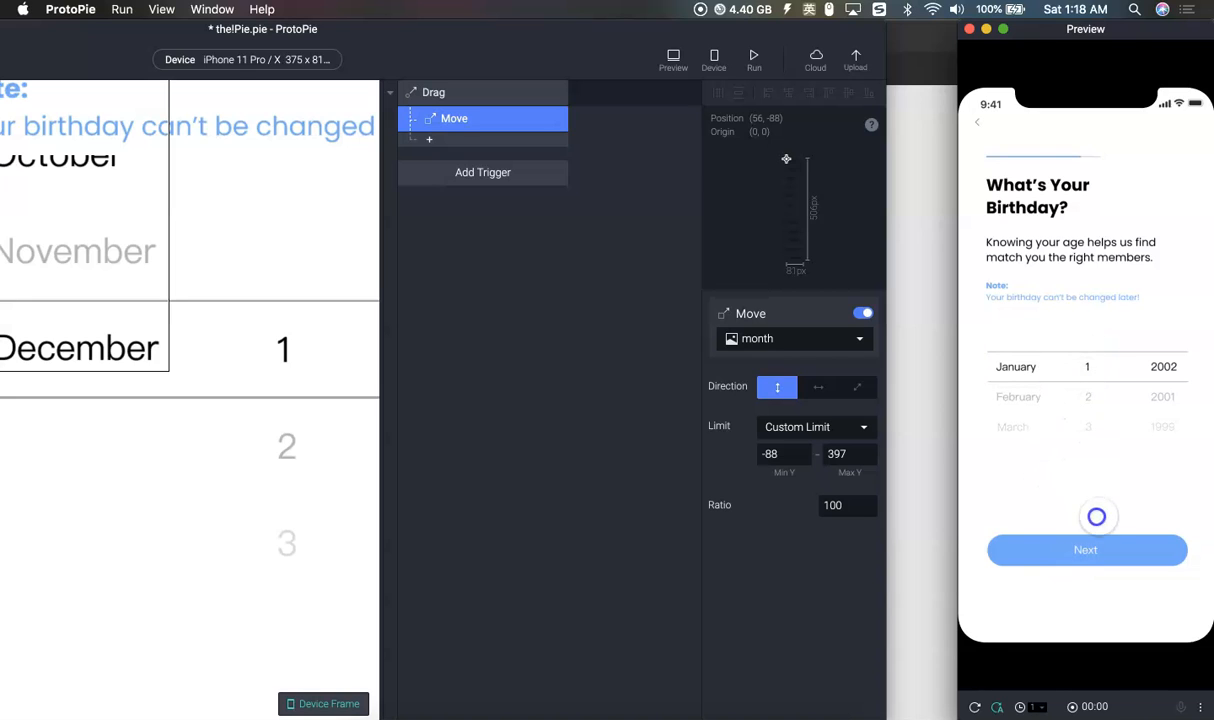
pyautogui.click(521, 487)
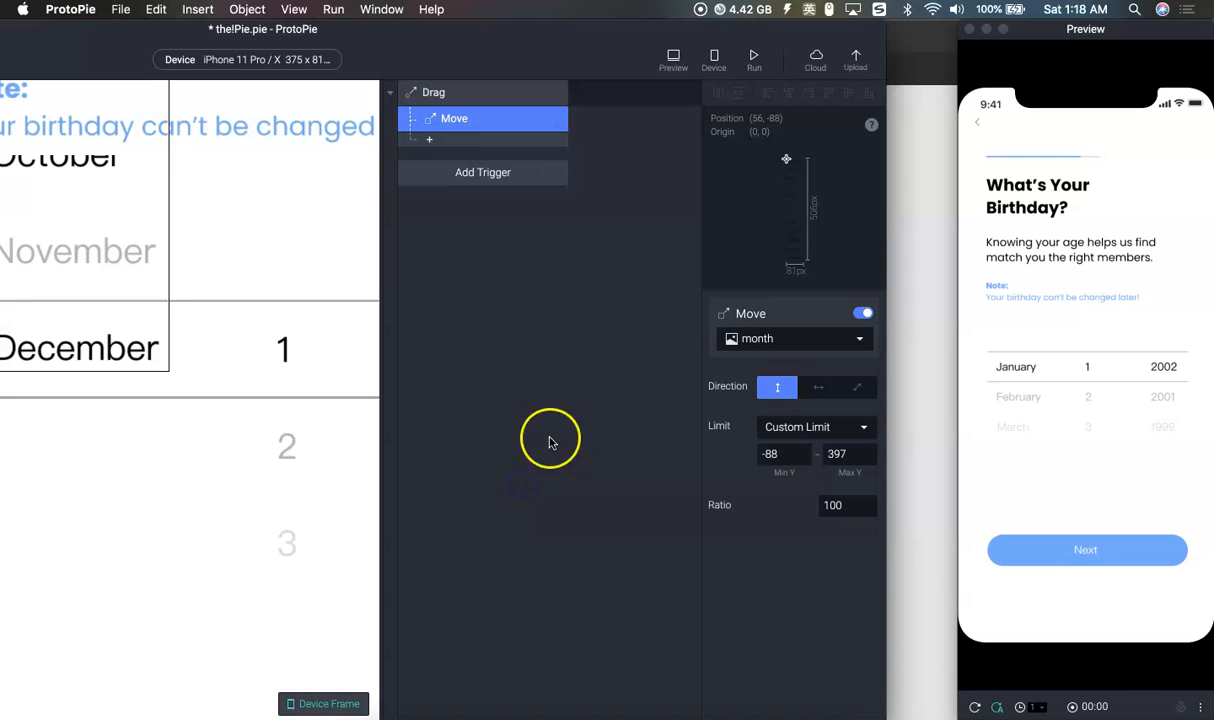
# Rename the month image's Drag trigger as DragMonth
pyautogui.moveTo(515, 33); pyautogui.dragTo(586, 38)
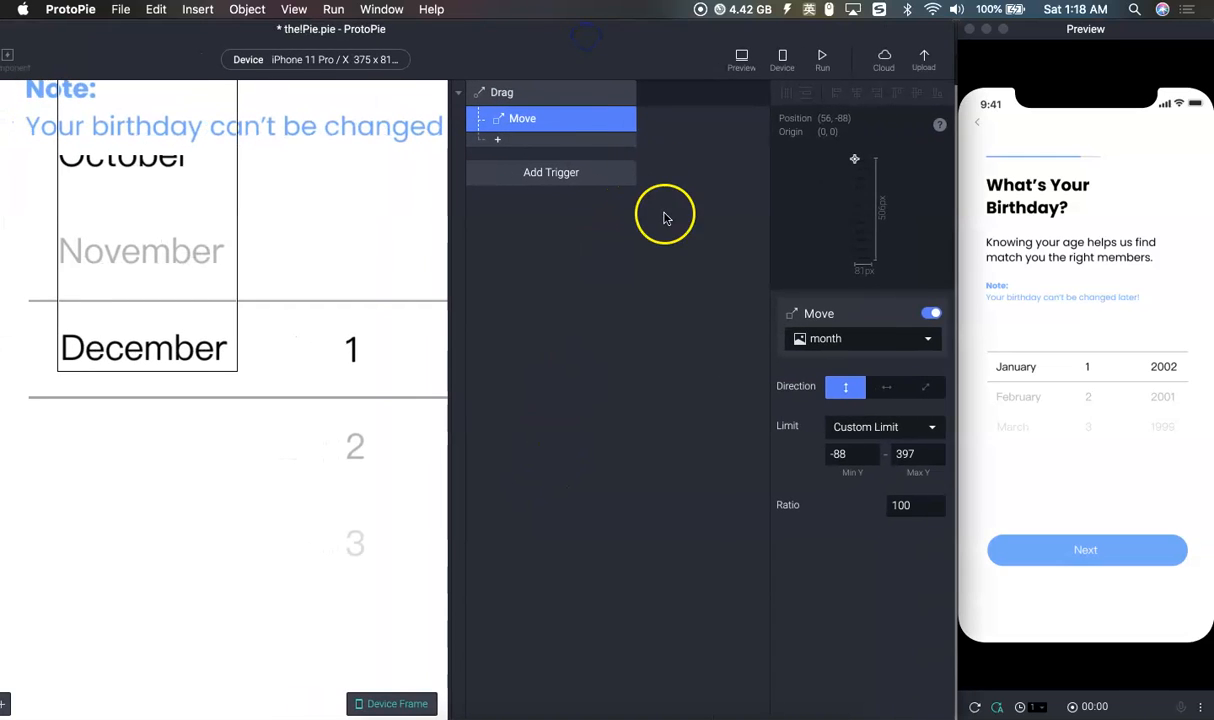
pyautogui.doubleClick(521, 94)
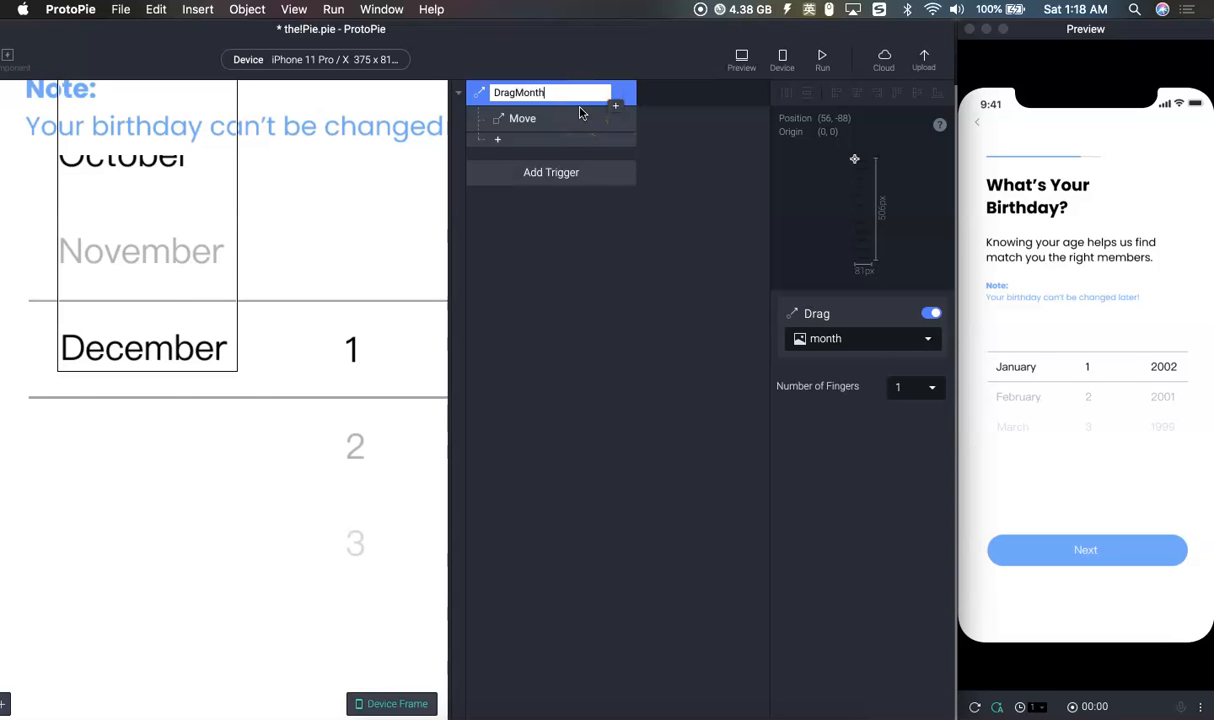
pyautogui.click(580, 349)
# Set the month image's position to X 57 and Y 397 so January sits between the picker lines
pyautogui.scroll(-5, 211, 348)
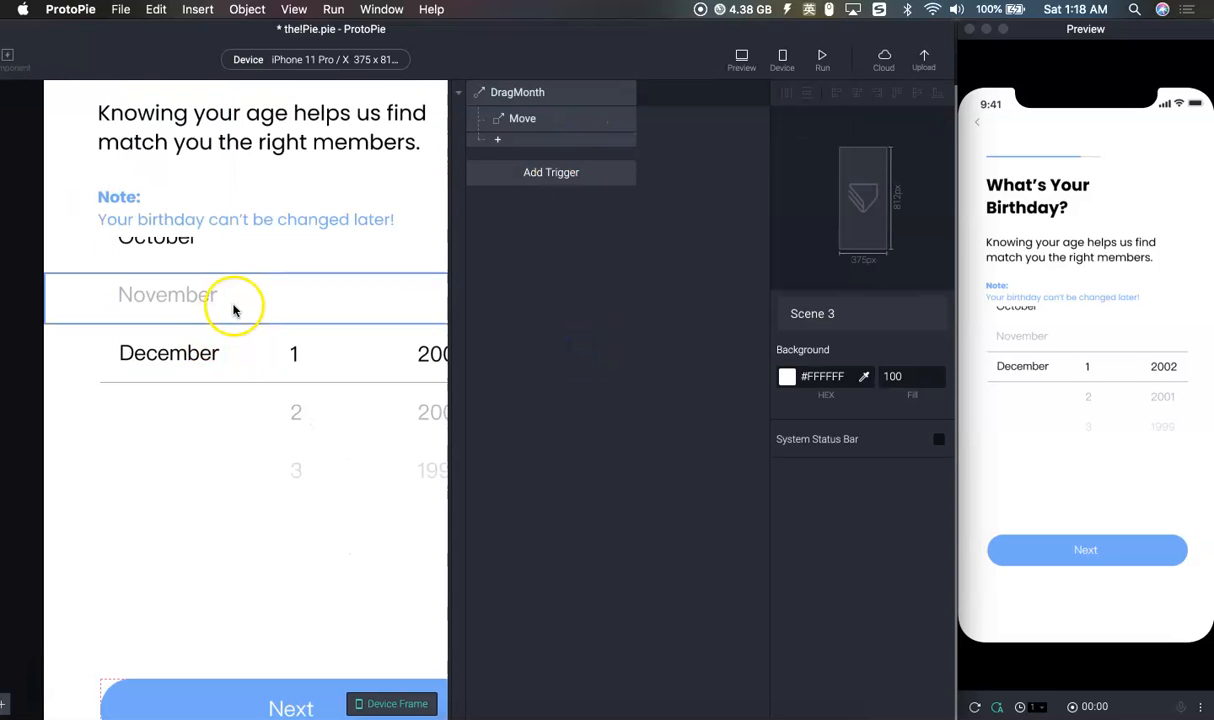
pyautogui.click(197, 355)
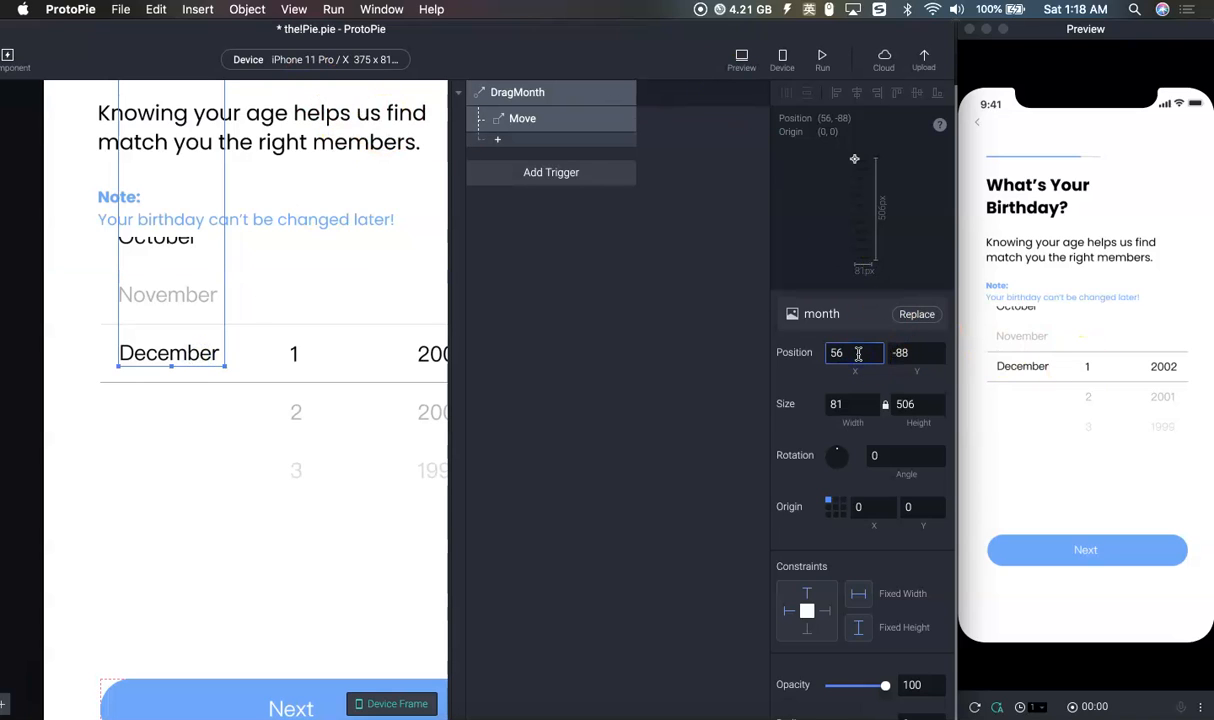
pyautogui.click(918, 352)
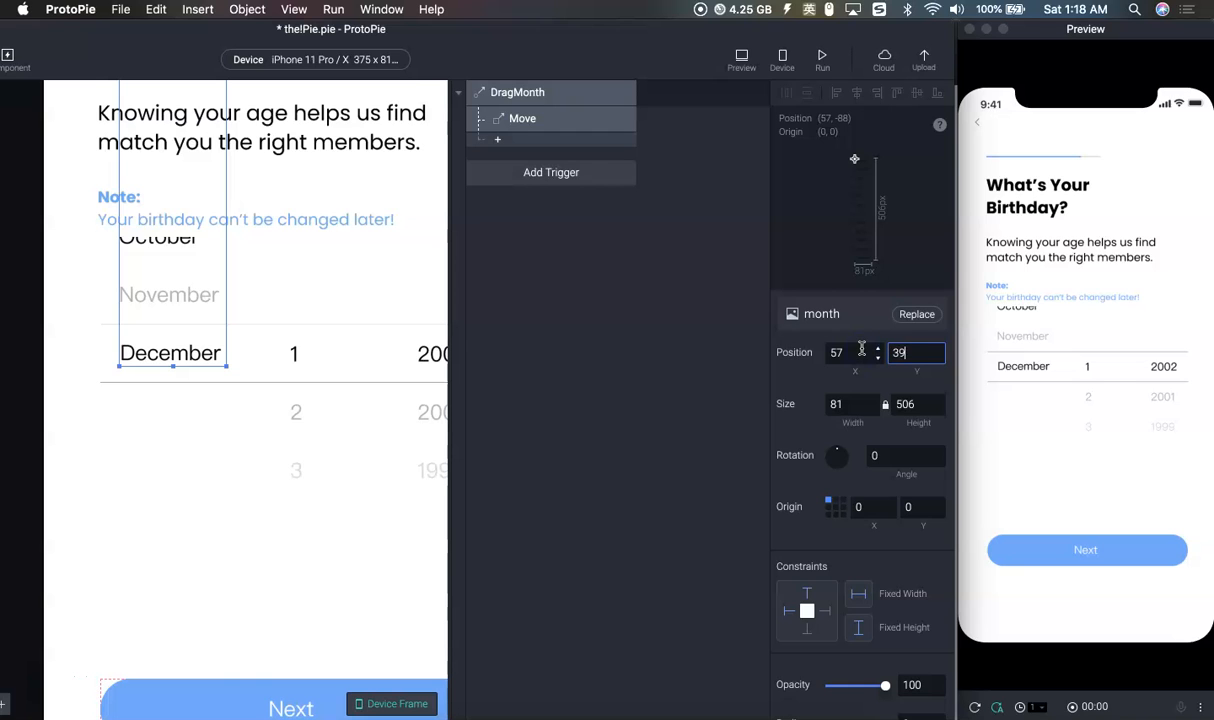
pyautogui.press('Return')
pyautogui.click(206, 413)
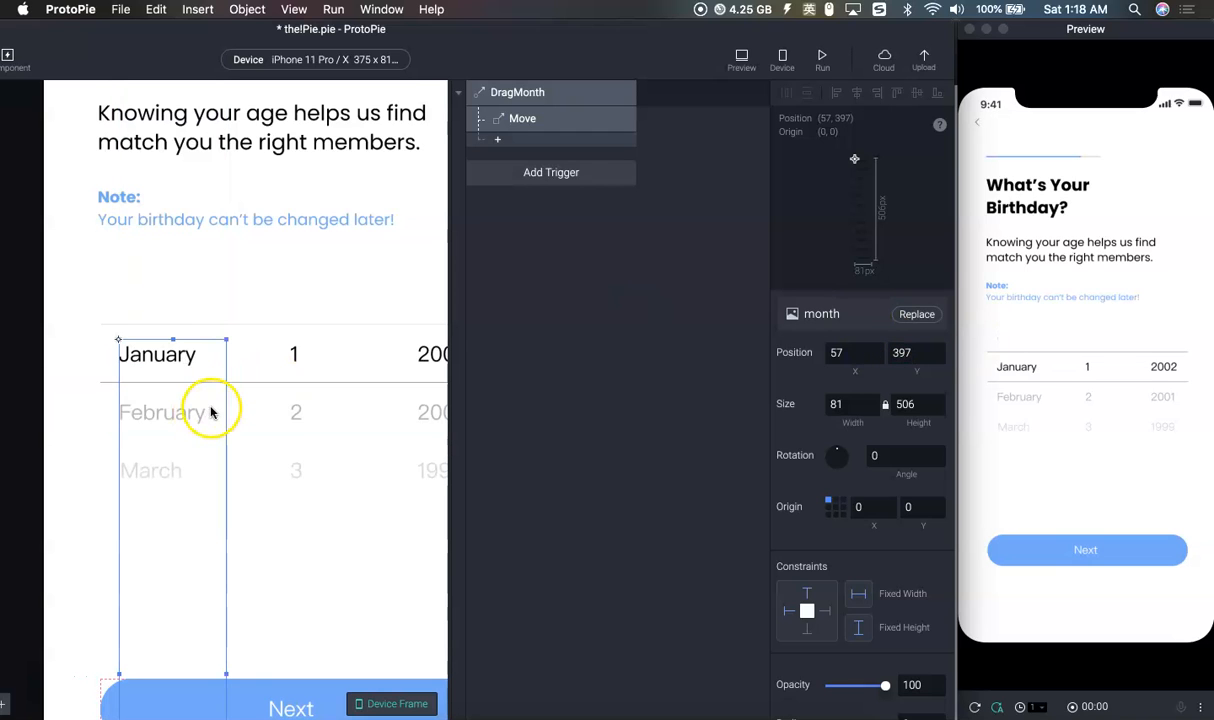
# Select the dates image and the yrs image in turn to check their positions in Scene 3
pyautogui.hscroll(5, 371, 455)
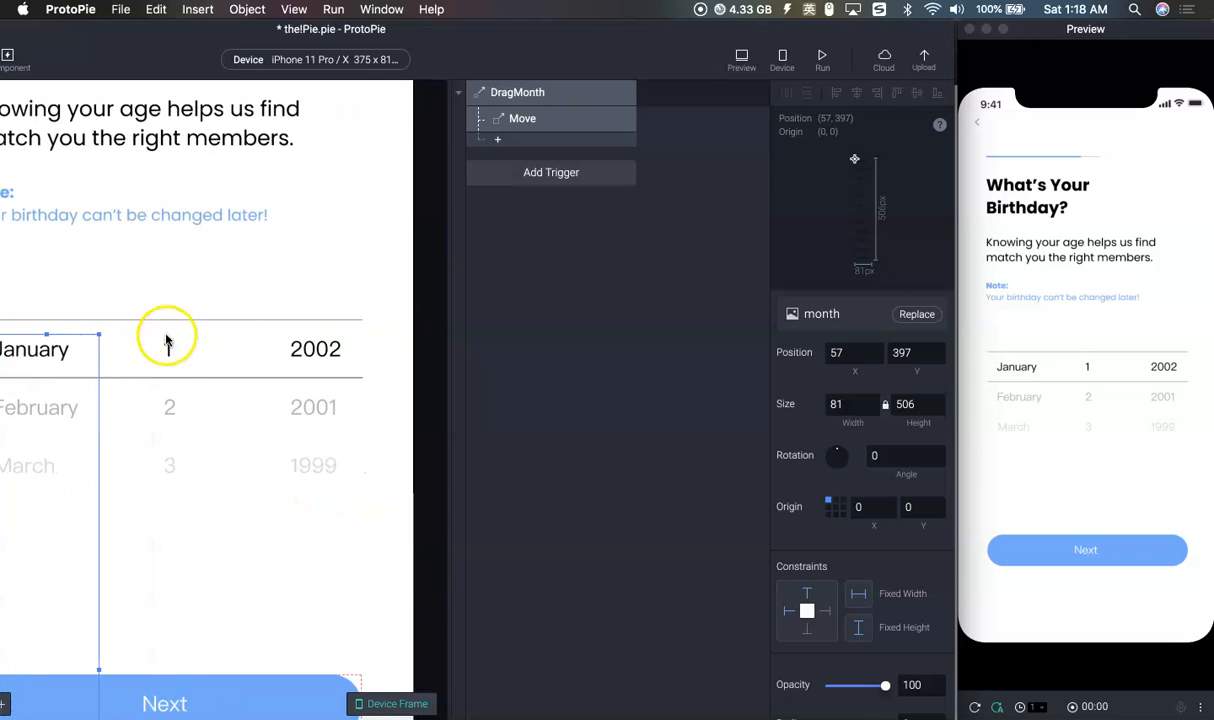
pyautogui.click(170, 348)
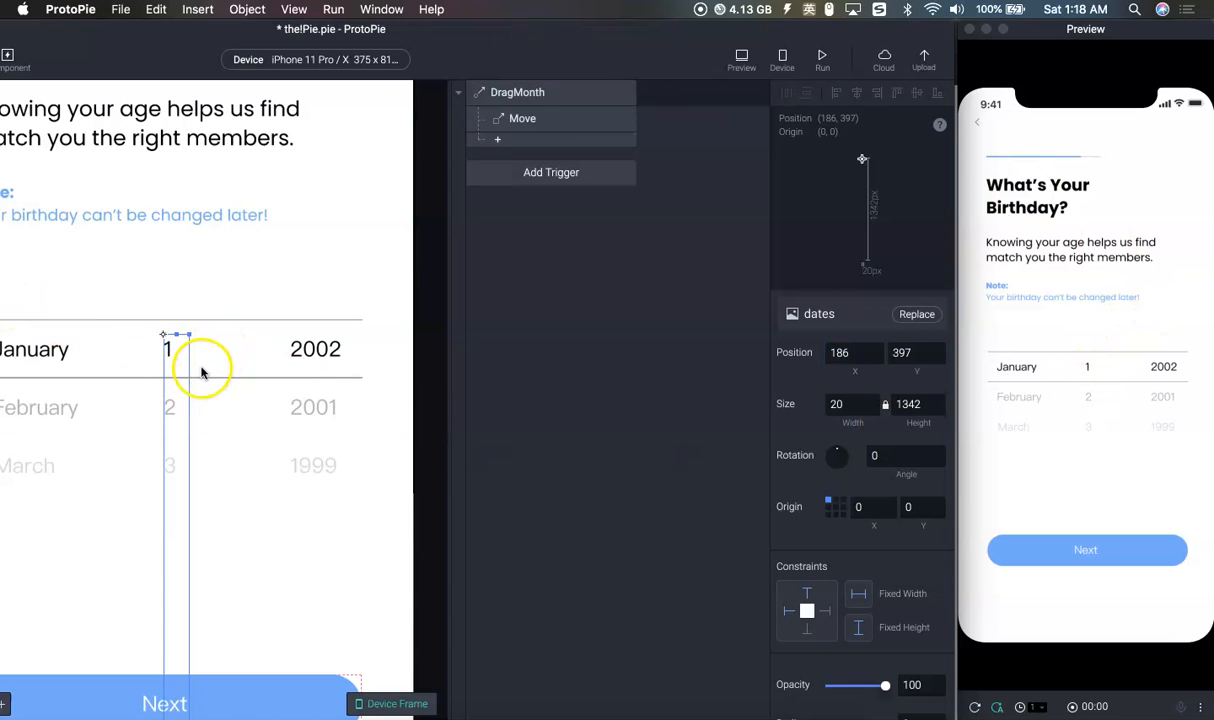
pyautogui.moveTo(543, 58); pyautogui.dragTo(638, 43)
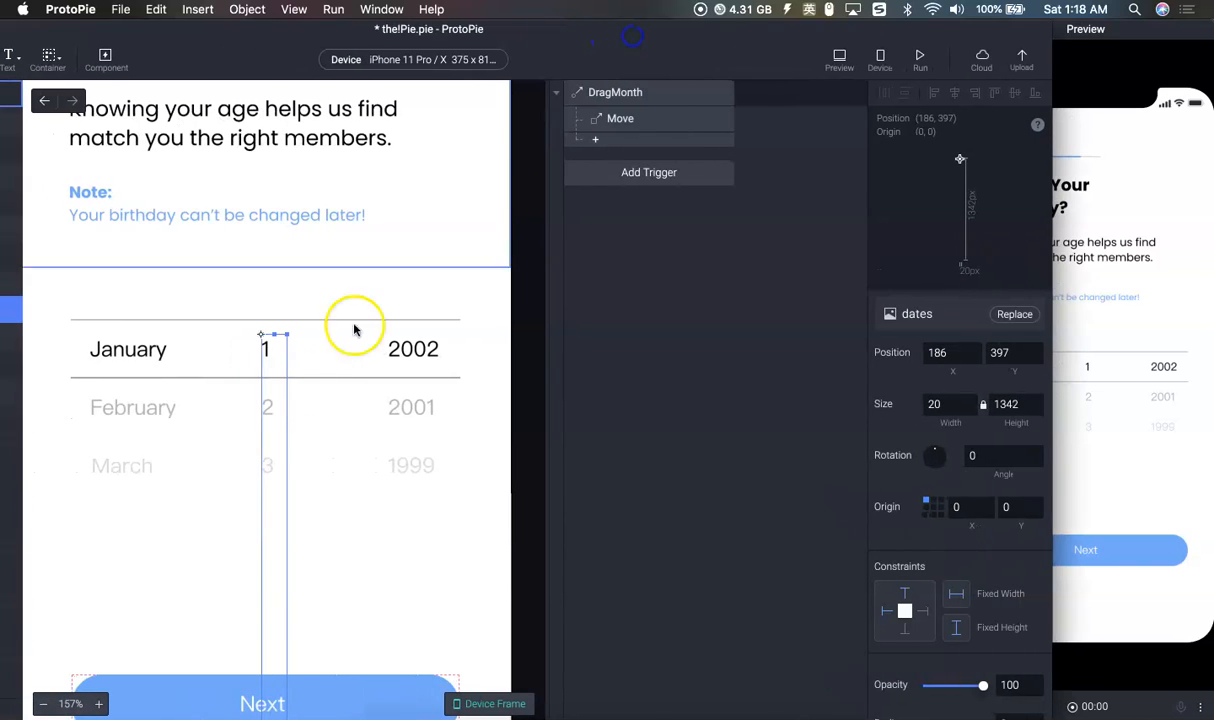
pyautogui.click(417, 346)
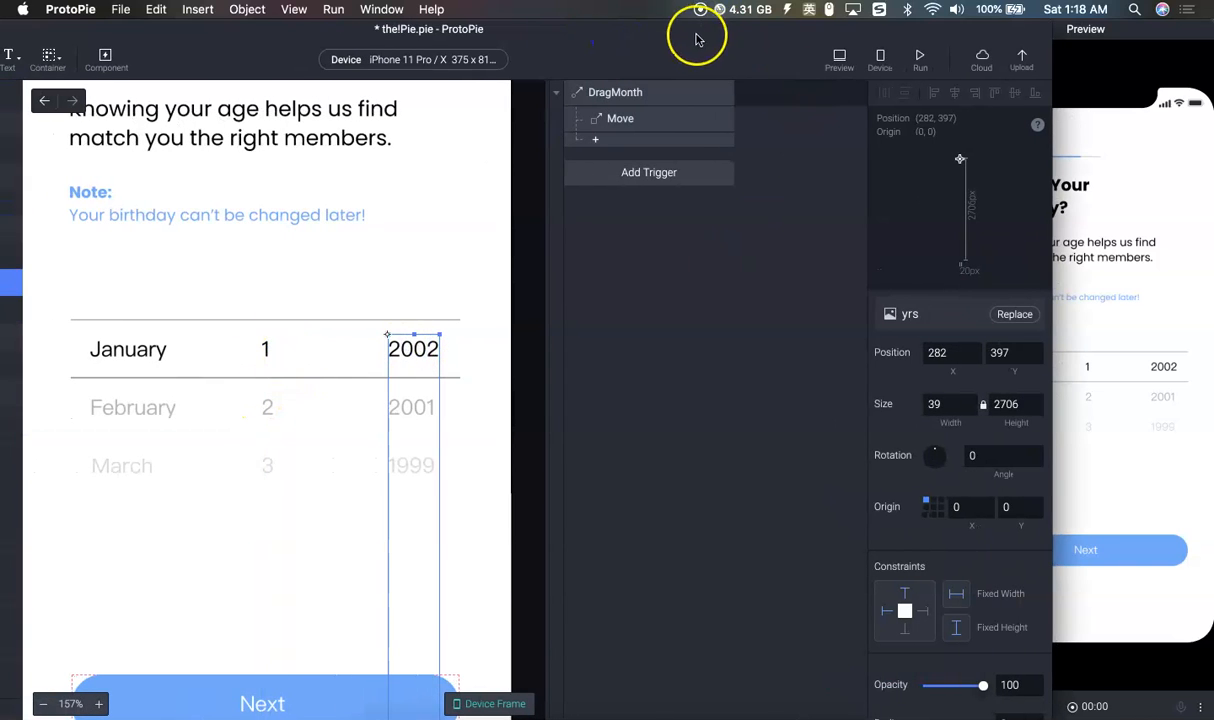
pyautogui.click(1134, 346)
# Show the scene thumbnails and open Scene 1
pyautogui.moveTo(627, 70); pyautogui.dragTo(900, 62)
pyautogui.click(97, 101)
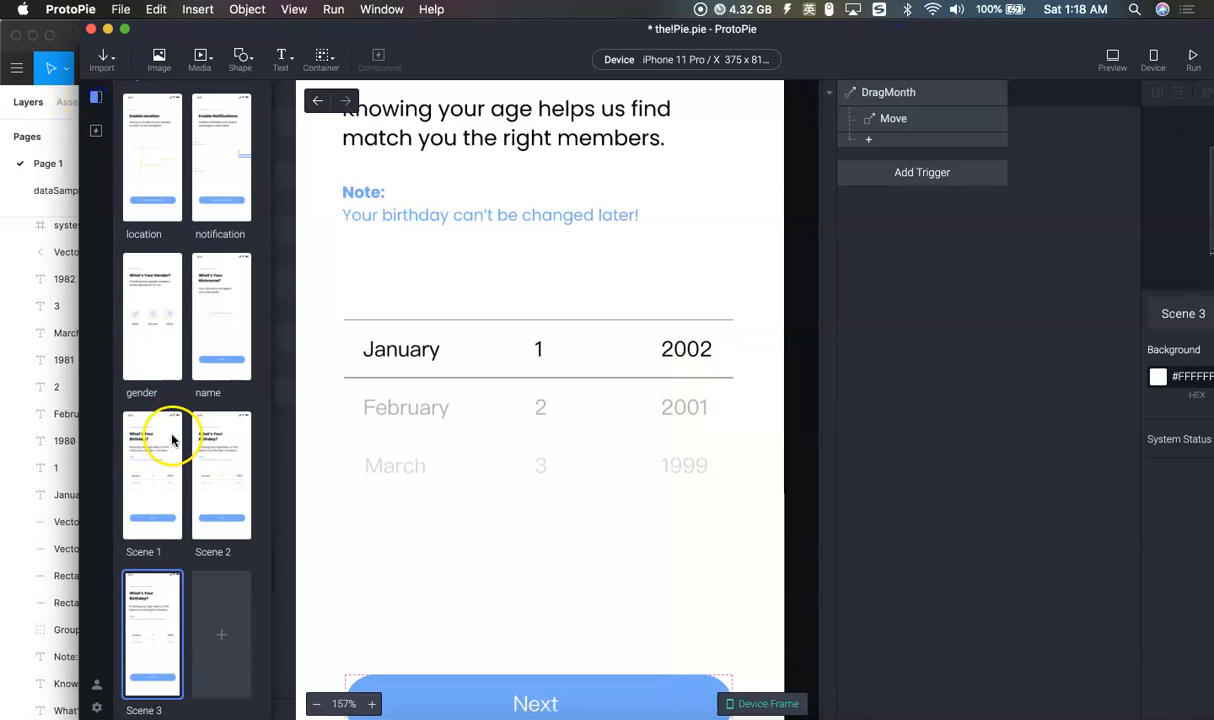
pyautogui.click(149, 497)
# Test the month, date and year columns of Scene 1 in the preview by scrolling each through its values
pyautogui.moveTo(939, 40); pyautogui.dragTo(563, 33)
pyautogui.moveTo(1020, 416); pyautogui.dragTo(1000, 268)
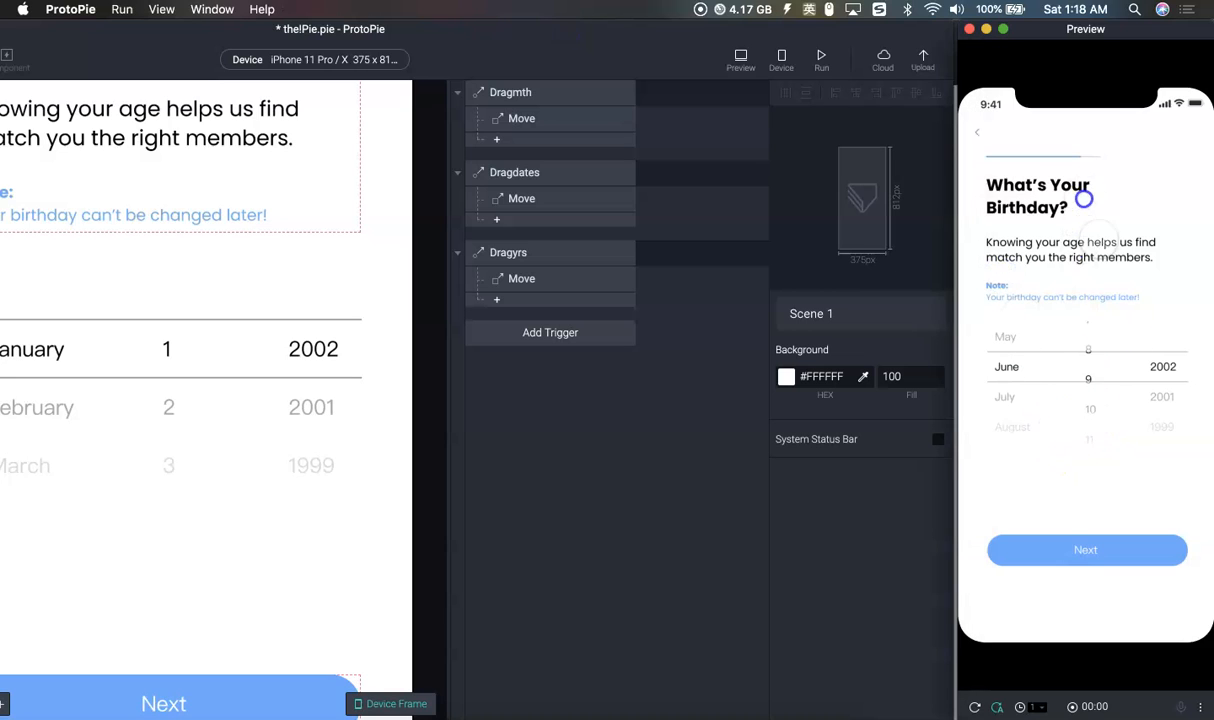
pyautogui.moveTo(1092, 425); pyautogui.dragTo(992, 108)
pyautogui.moveTo(1103, 401); pyautogui.dragTo(1018, 145)
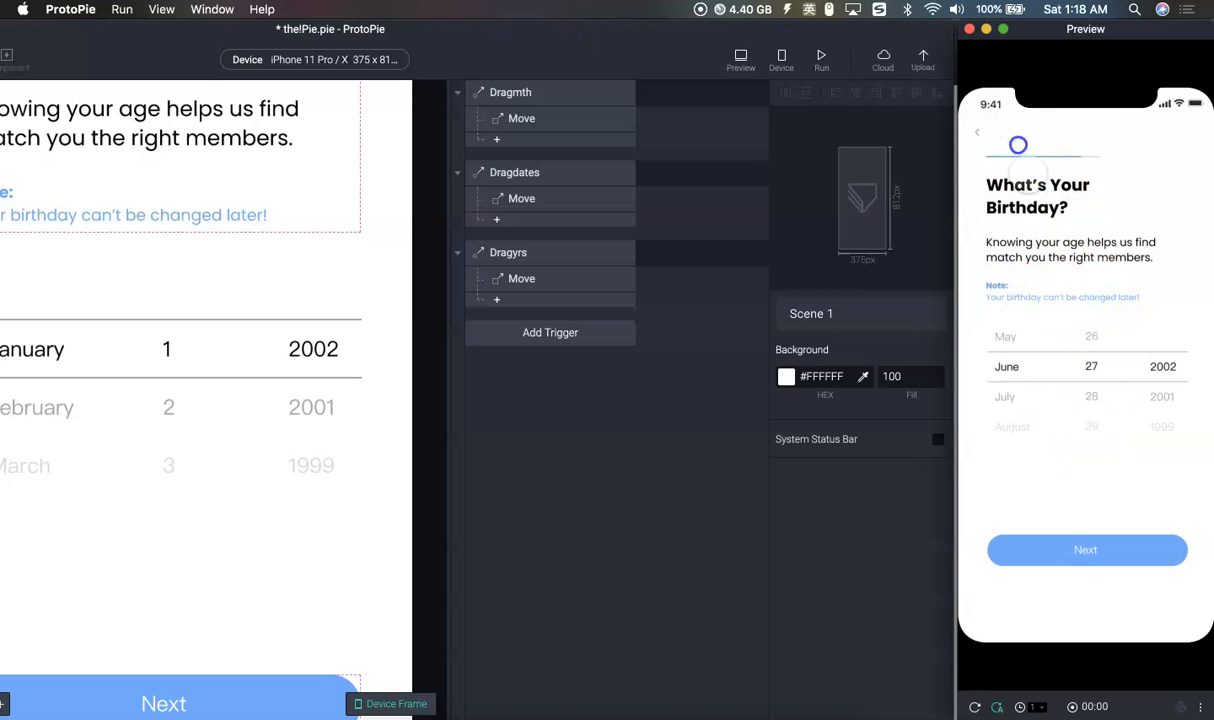
pyautogui.moveTo(1092, 404); pyautogui.dragTo(1072, 200)
pyautogui.moveTo(1100, 352); pyautogui.dragTo(1103, 550)
pyautogui.moveTo(1165, 415); pyautogui.dragTo(1125, 170)
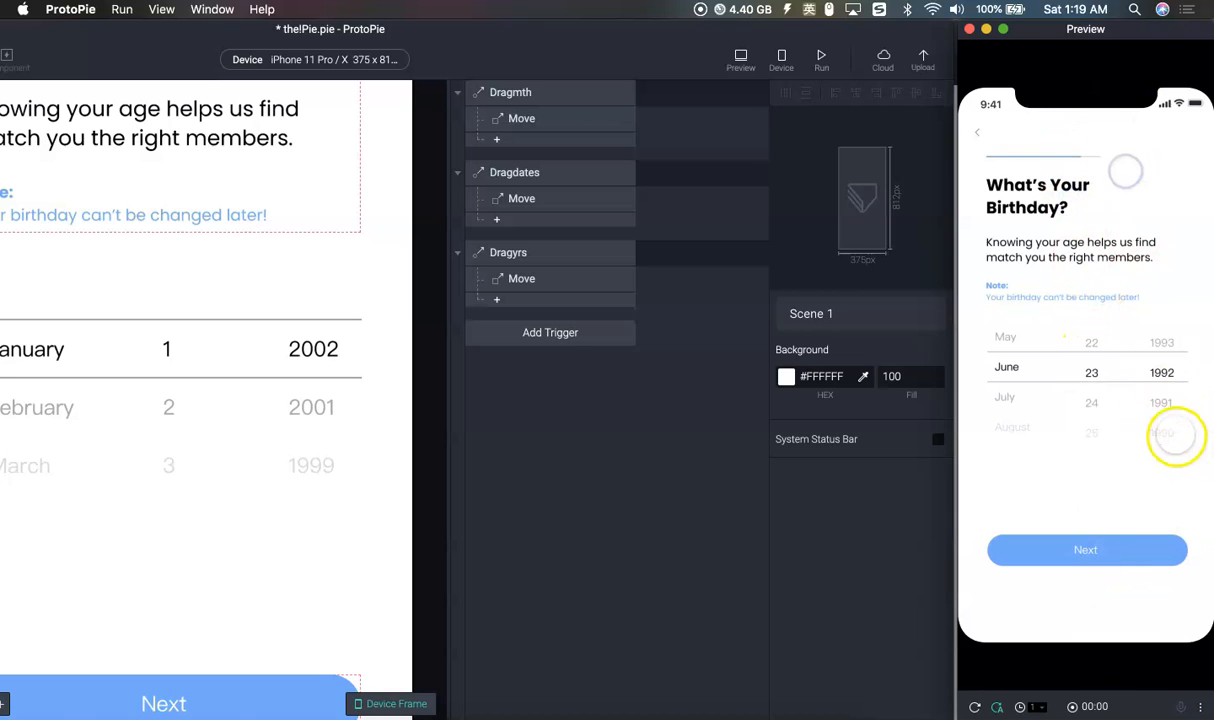
pyautogui.moveTo(1173, 442); pyautogui.dragTo(1157, 356)
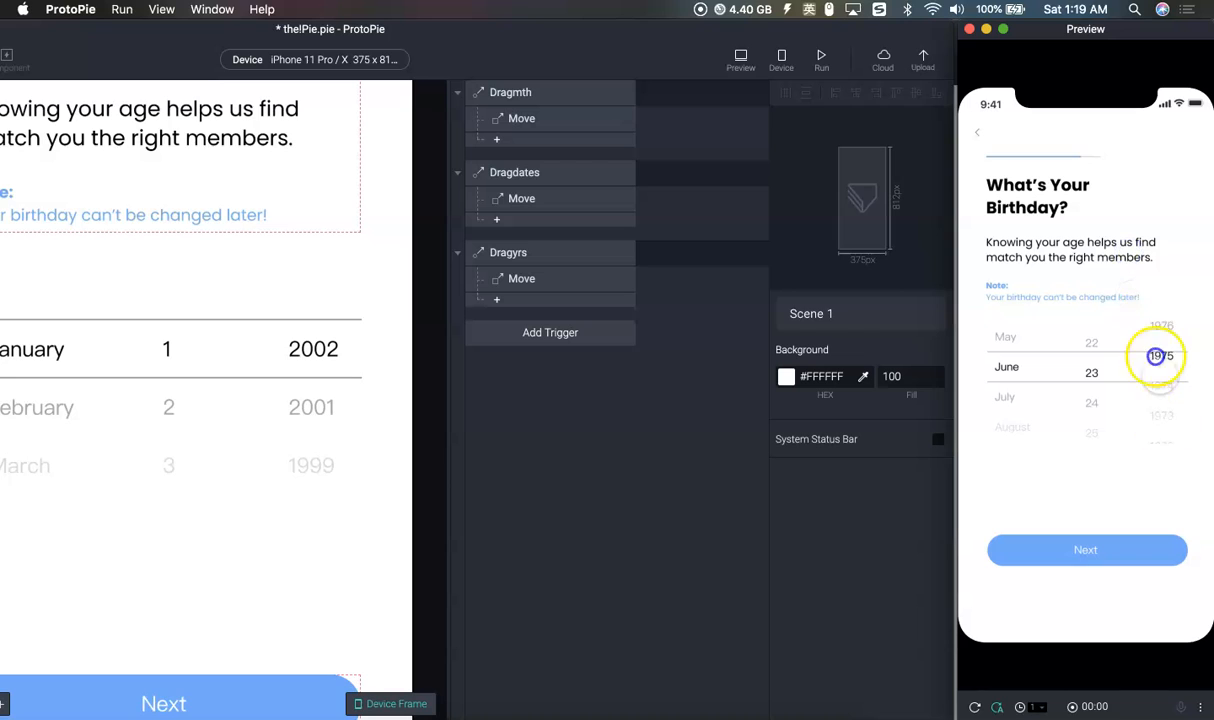
# Examine the custom limits of the Move responses under the Dragdates and Dragyrs triggers
pyautogui.click(523, 183)
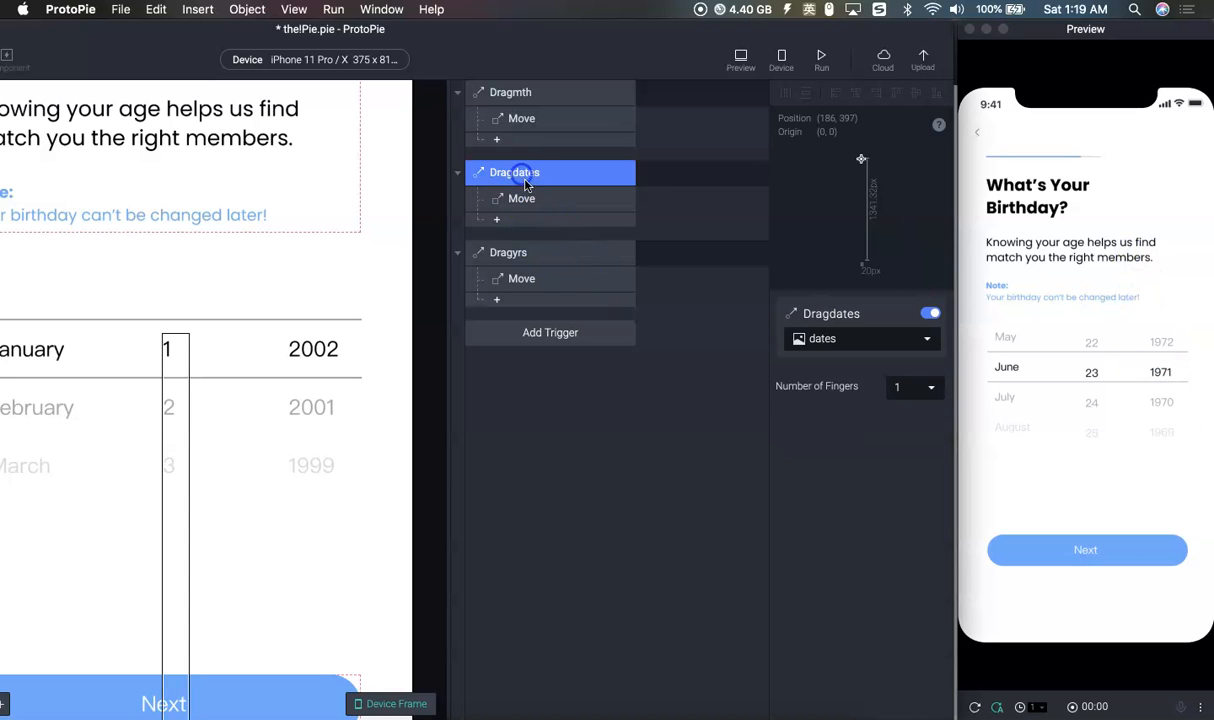
pyautogui.click(531, 200)
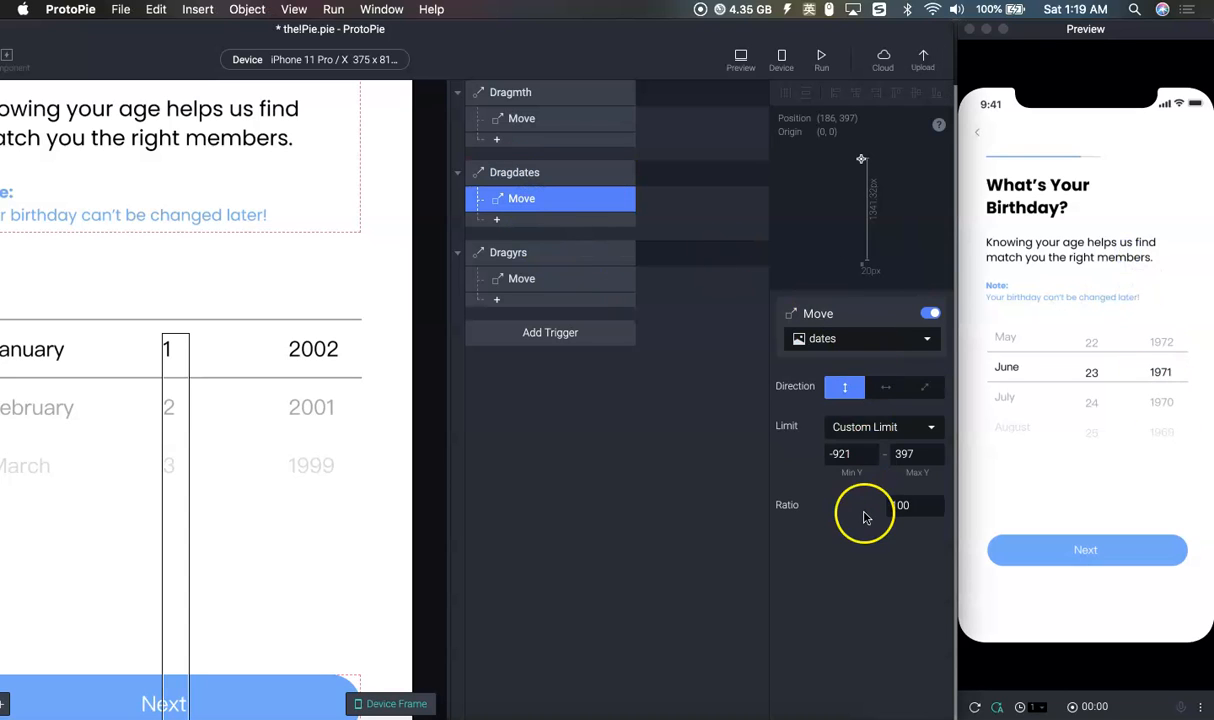
pyautogui.click(842, 454)
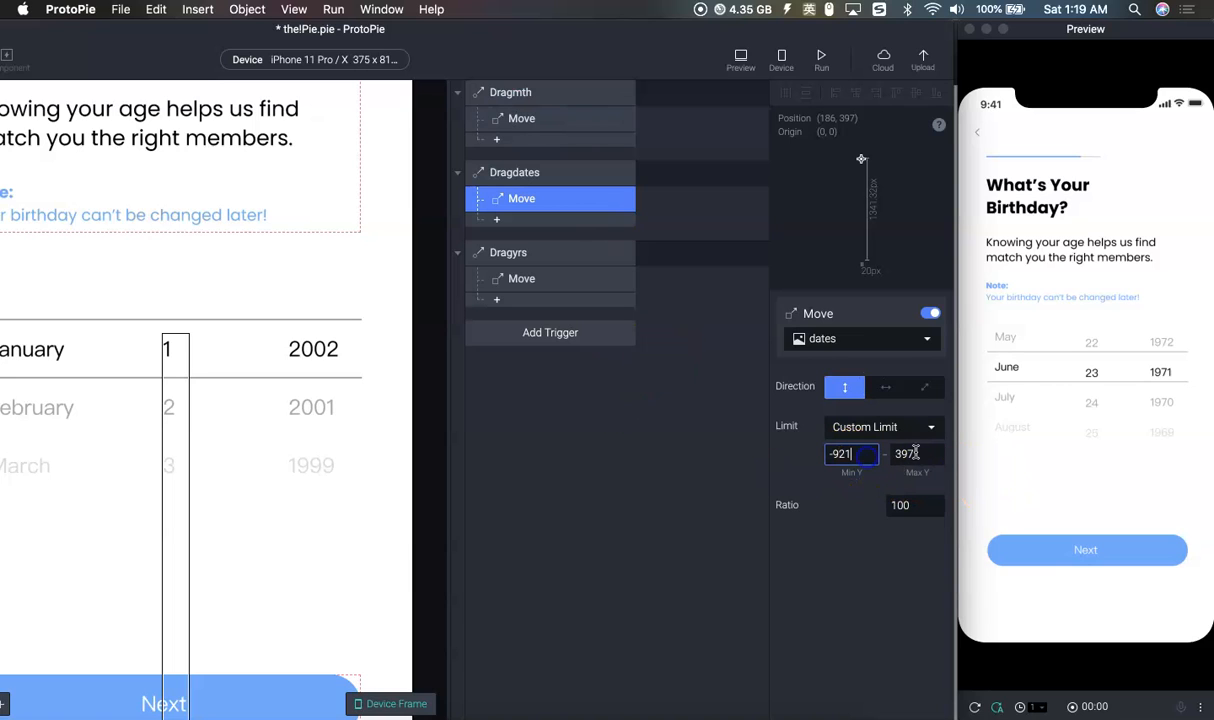
pyautogui.click(541, 252)
pyautogui.click(539, 278)
pyautogui.click(867, 457)
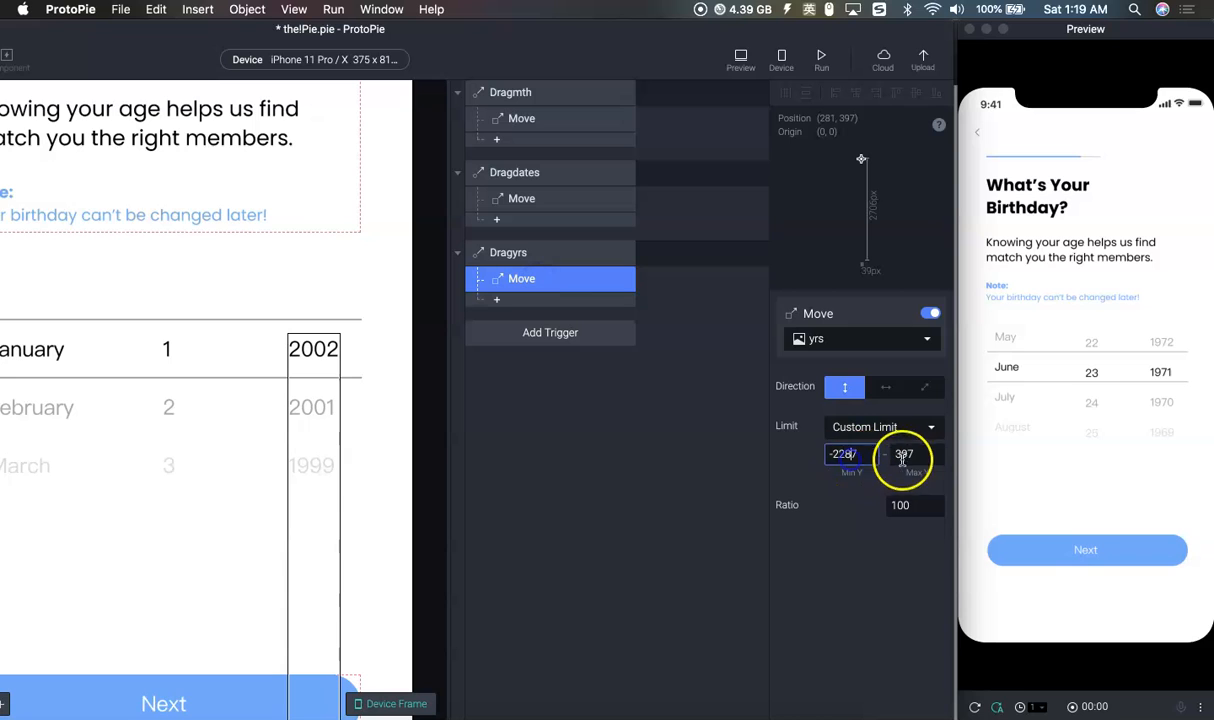
pyautogui.click(789, 628)
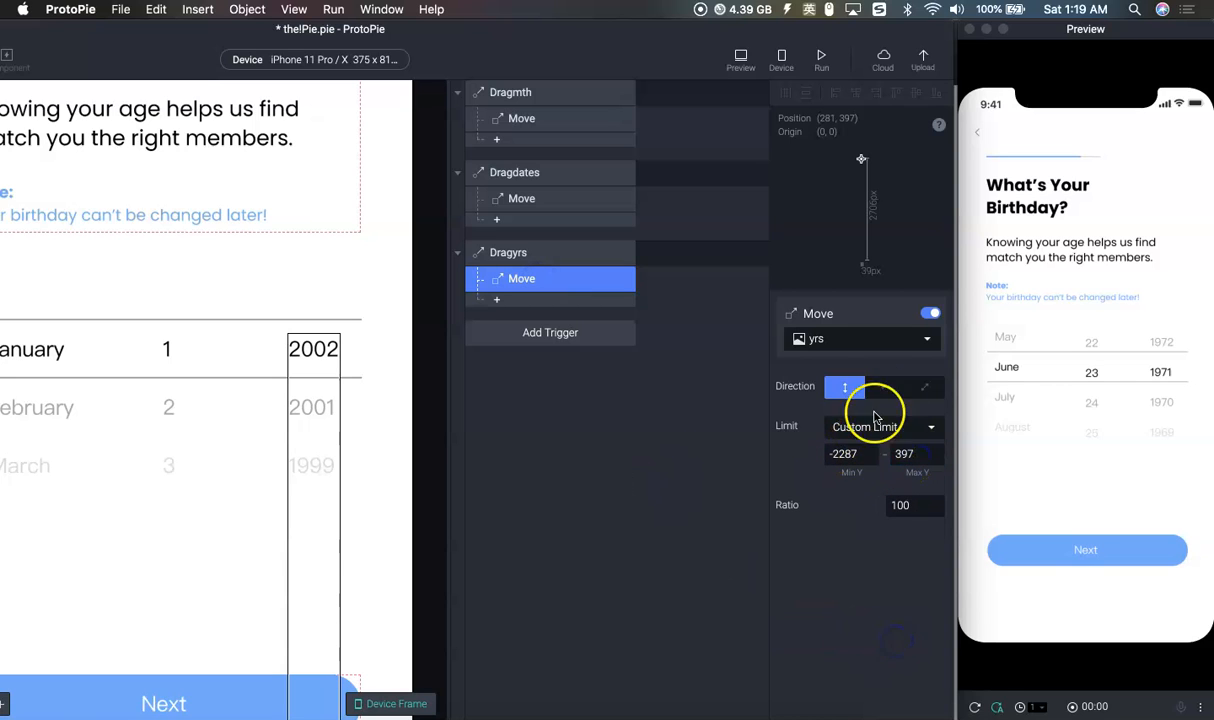
pyautogui.click(554, 550)
# Switch to Figma and view the month, dates and yrs frames on the dataSample page
pyautogui.moveTo(482, 50); pyautogui.dragTo(817, 40)
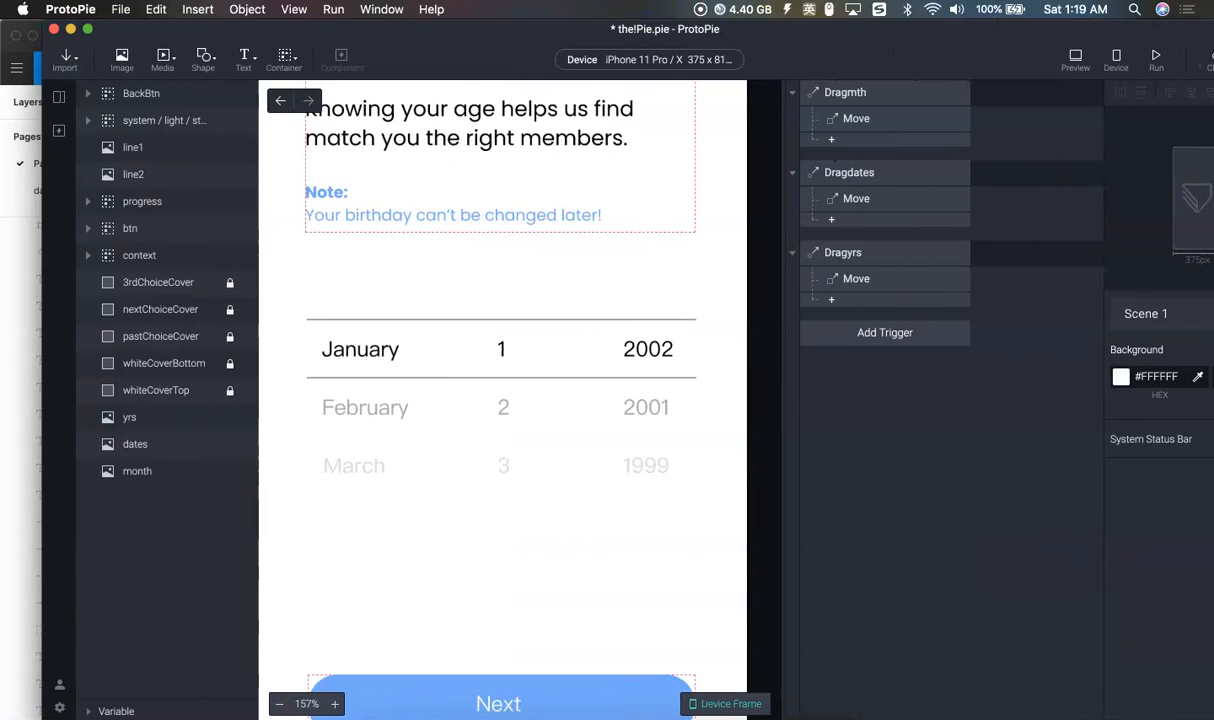
pyautogui.click(12, 348)
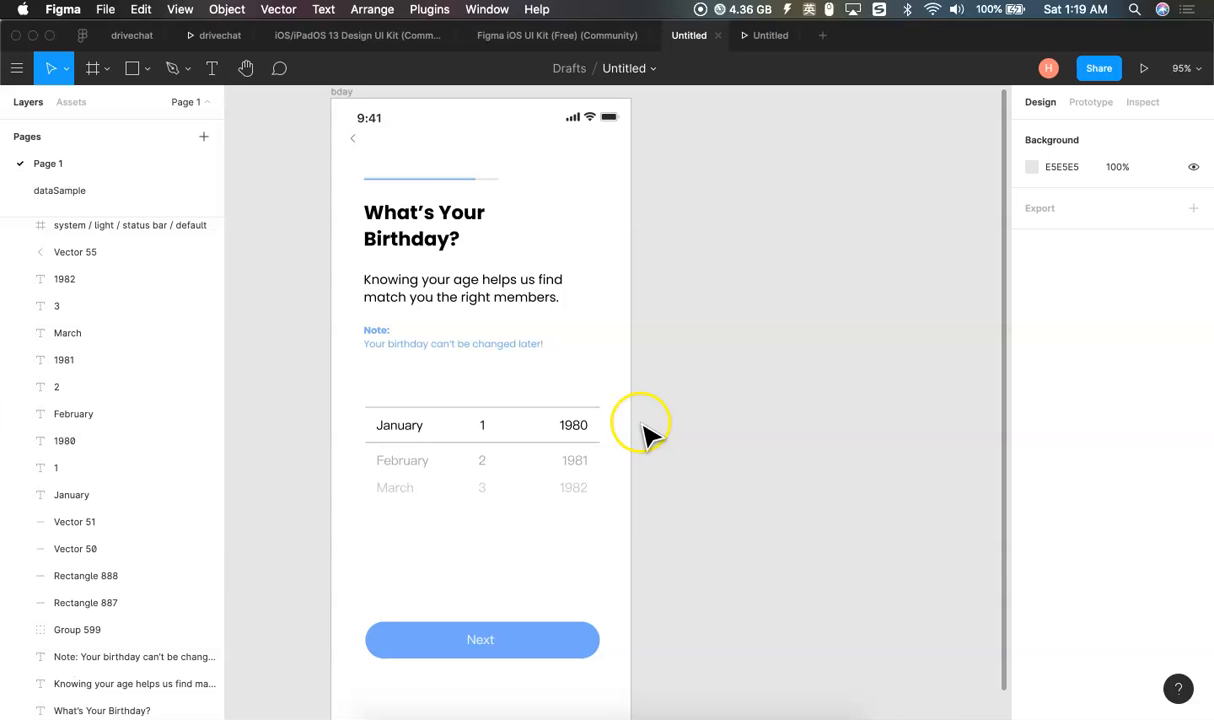
pyautogui.click(100, 190)
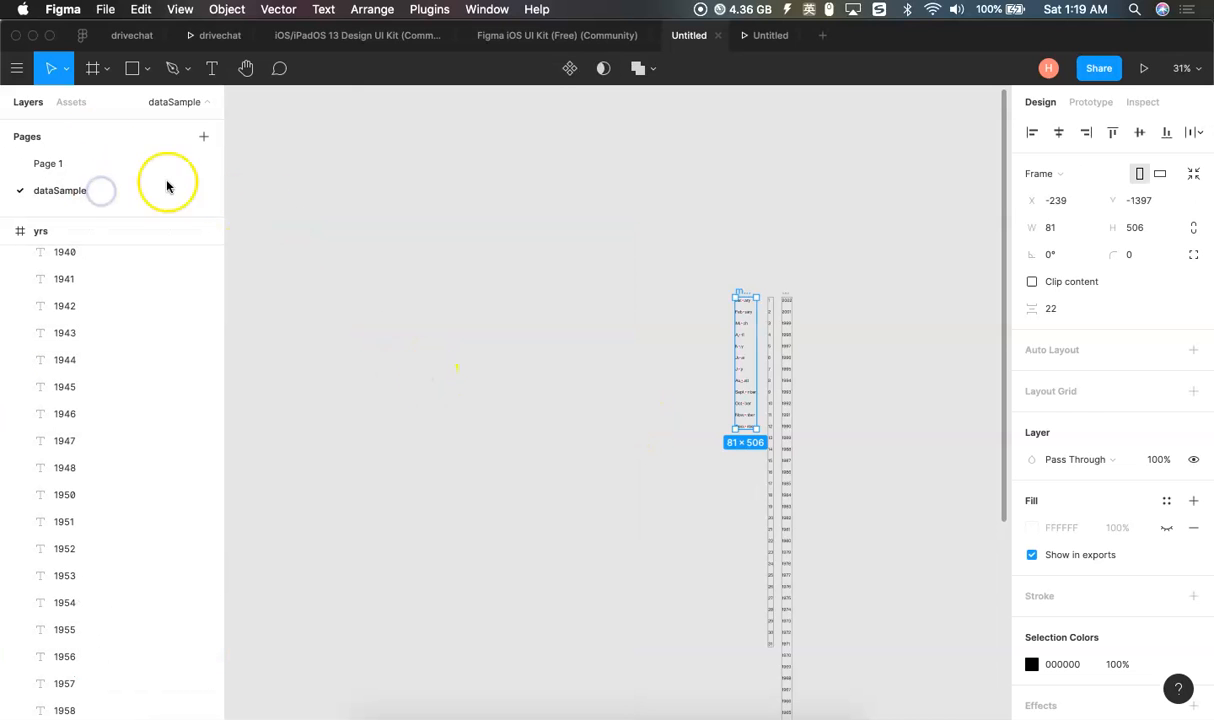
pyautogui.scroll(5, 790, 390)
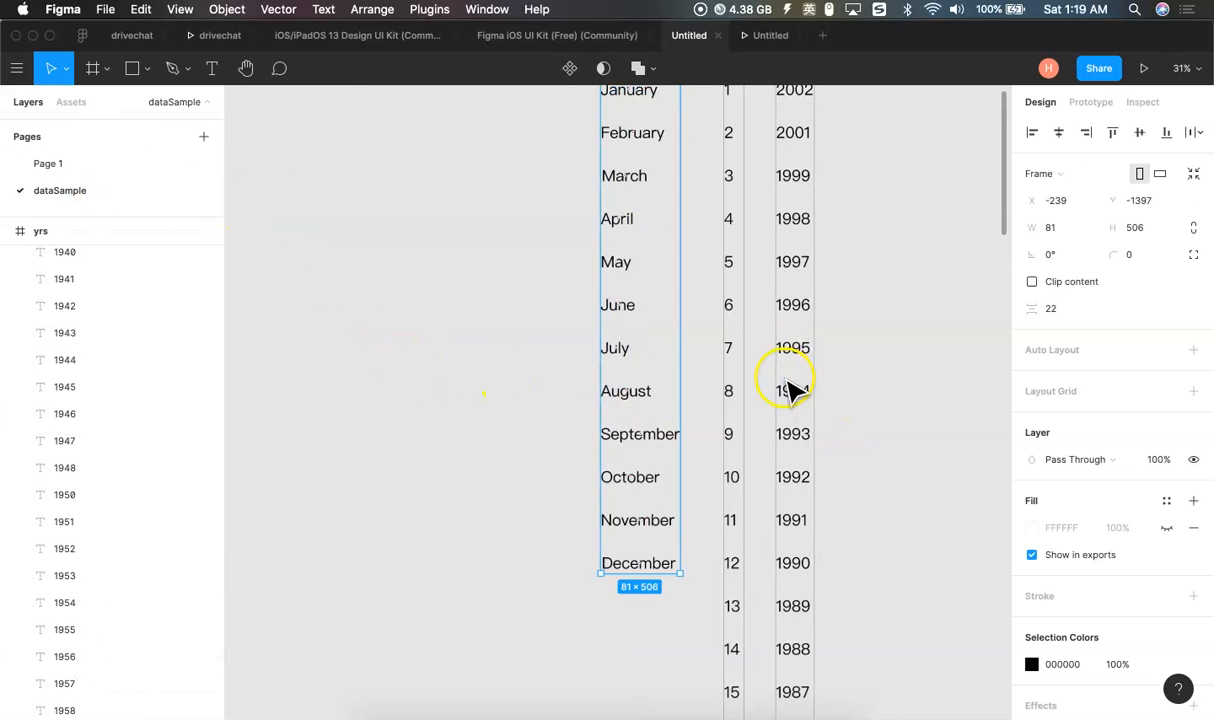
pyautogui.hscroll(3, 520, 298)
pyautogui.scroll(2, 520, 298)
pyautogui.scroll(1, 505, 270)
pyautogui.scroll(5, 496, 252)
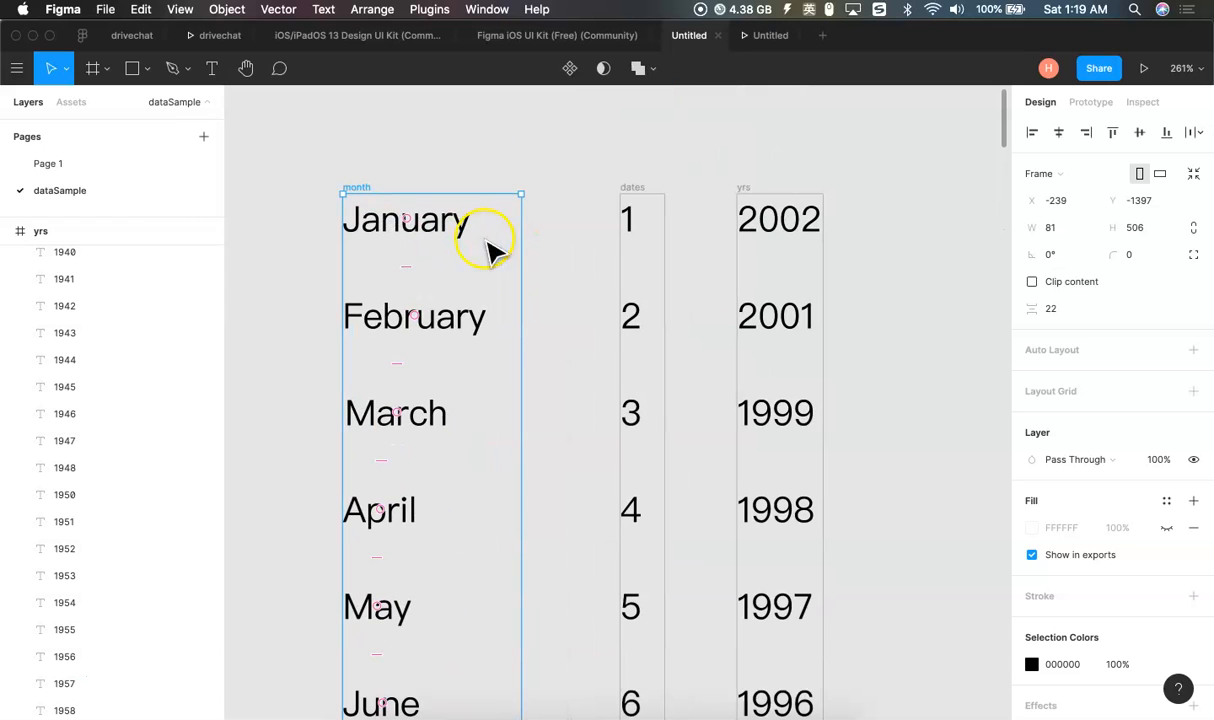
# Select the January and February texts in turn to examine their spacing within the month frame
pyautogui.click(575, 262)
pyautogui.click(421, 228)
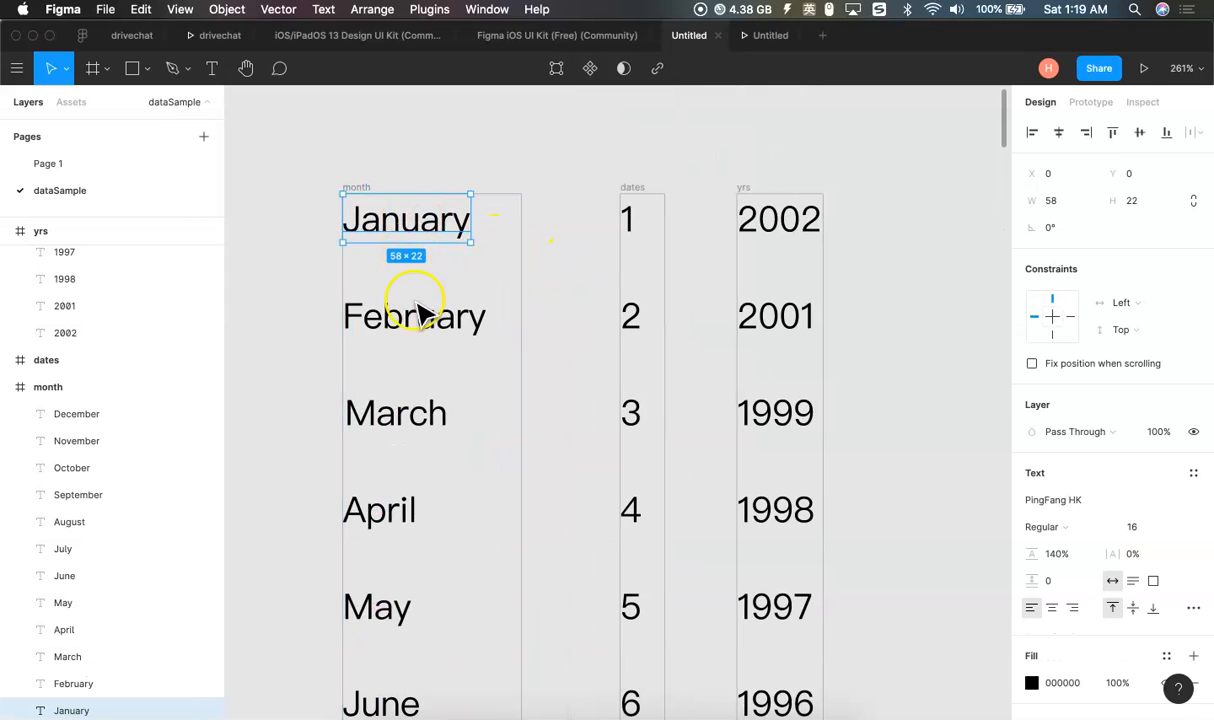
pyautogui.click(421, 318)
pyautogui.scroll(-4, 427, 332)
pyautogui.scroll(-3, 428, 333)
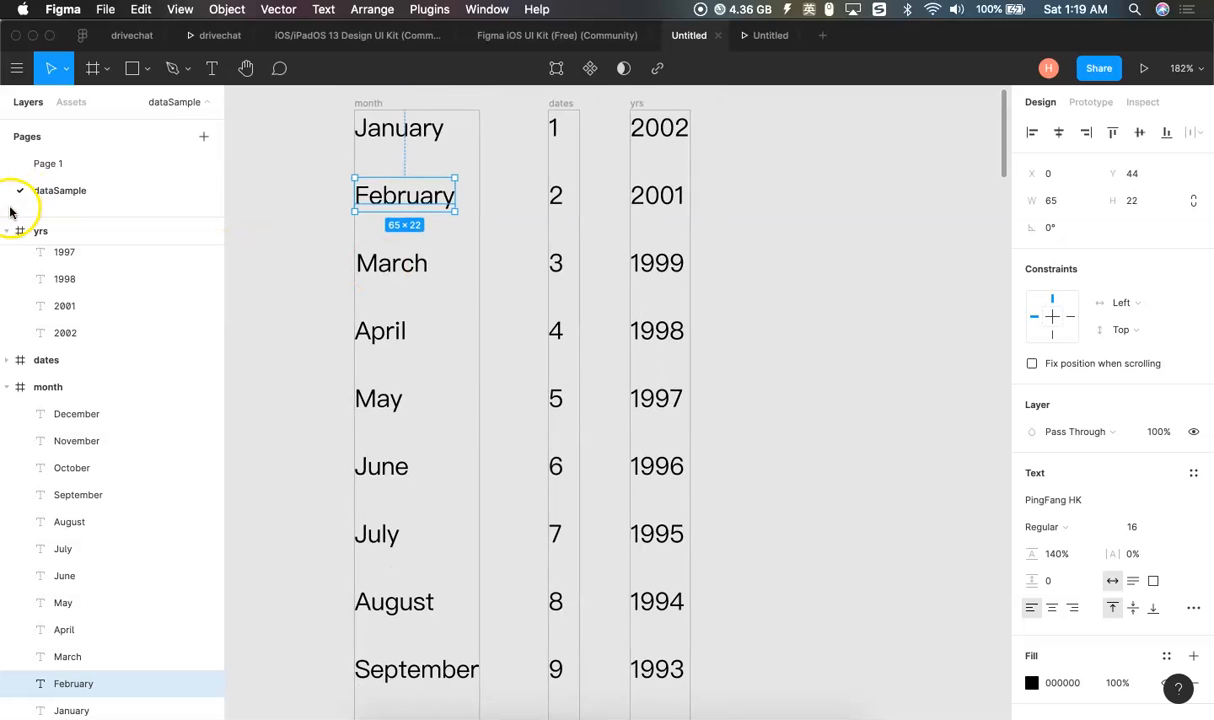
# Return to Page 1 in Figma and switch back to ProtoPie to review the Scene 1 layout
pyautogui.click(89, 165)
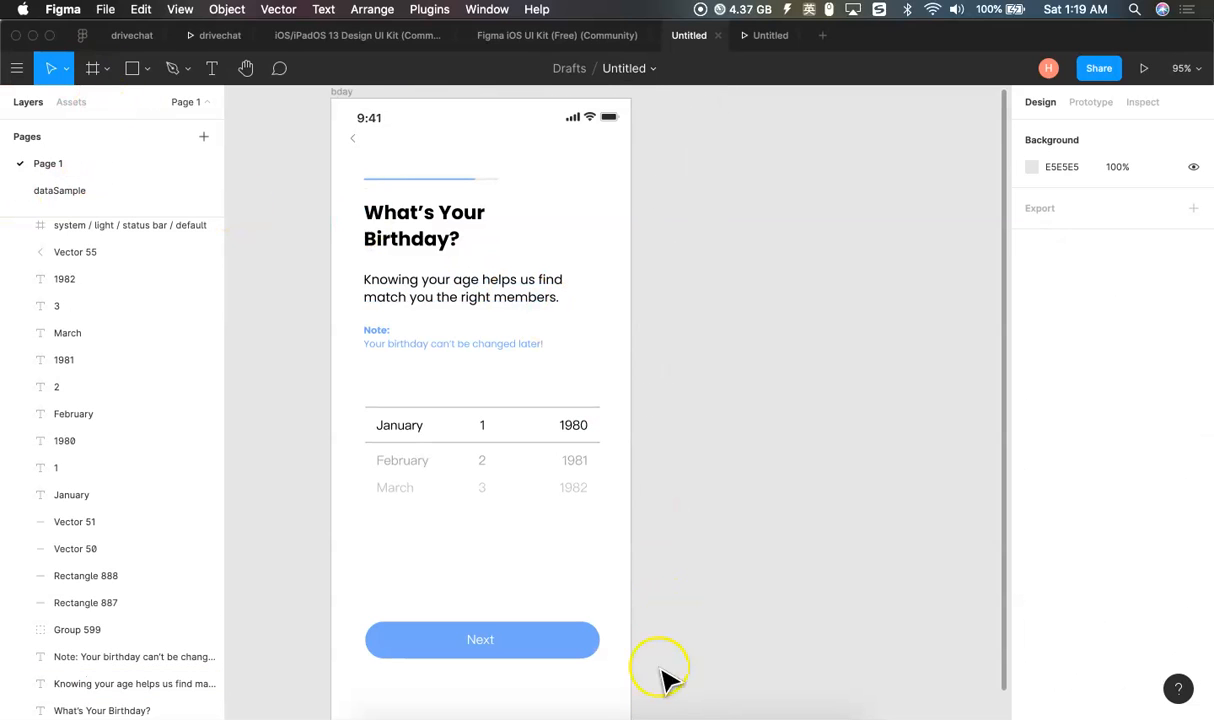
pyautogui.click(660, 712)
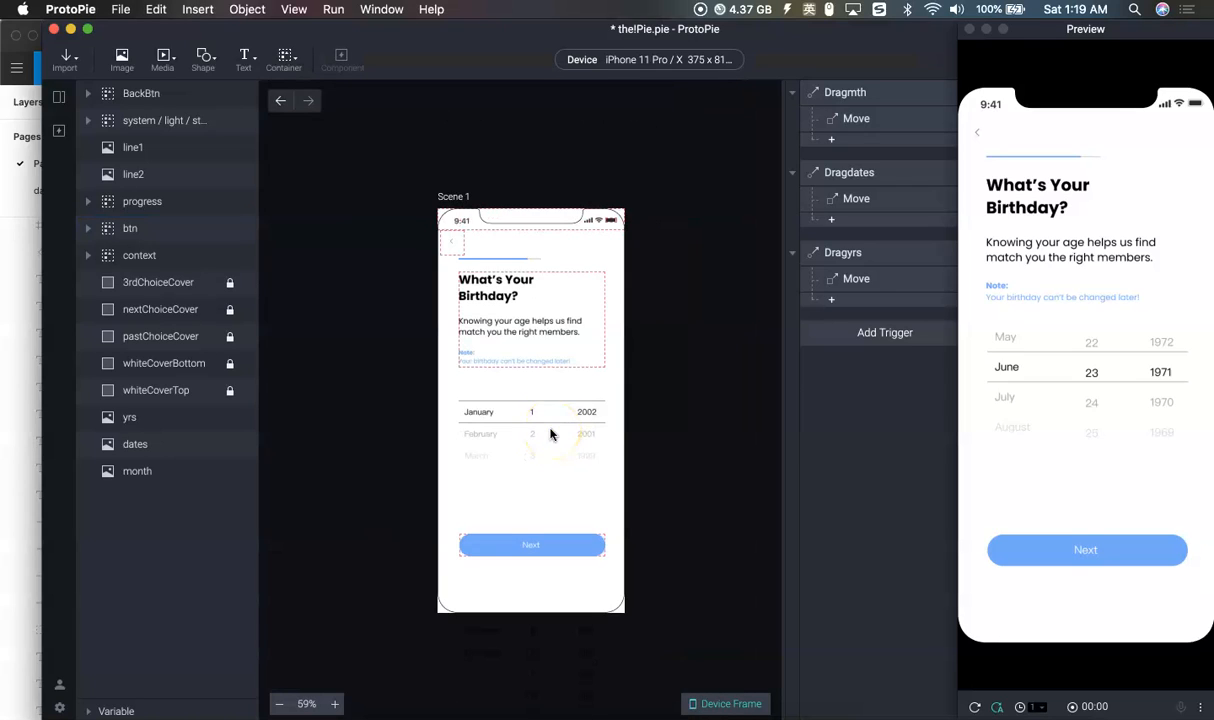
pyautogui.scroll(5, 540, 298)
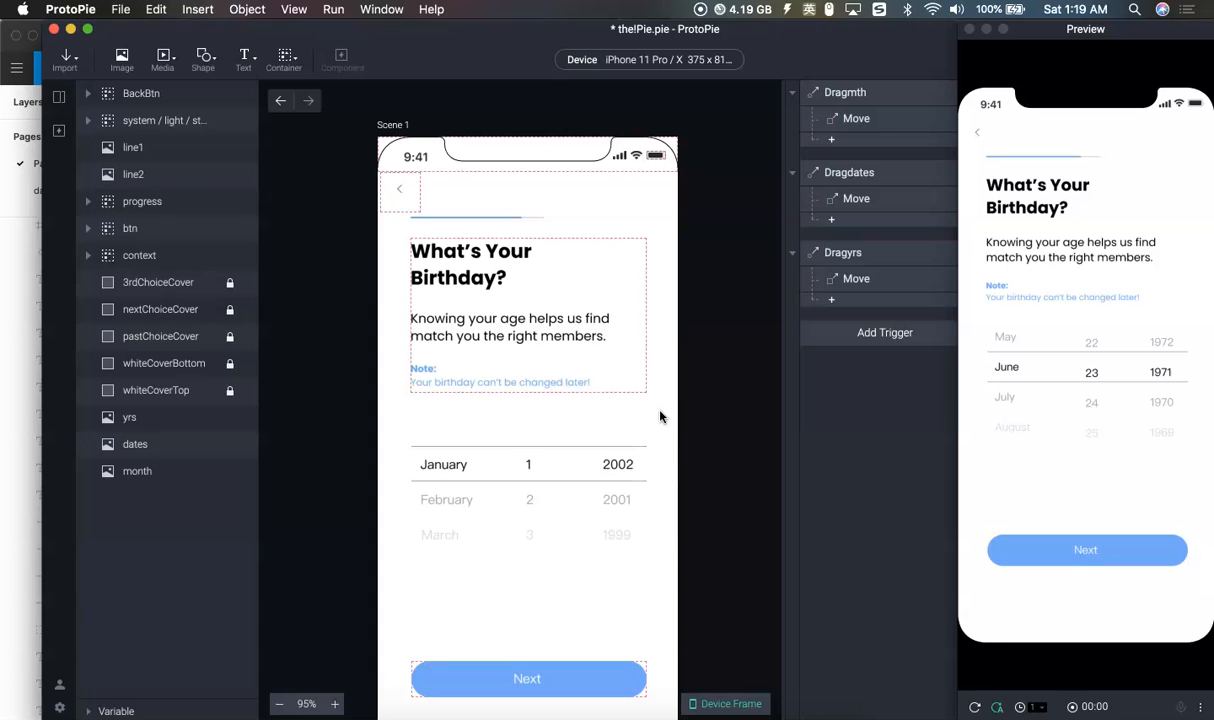
pyautogui.scroll(-1, 625, 388)
pyautogui.click(512, 298)
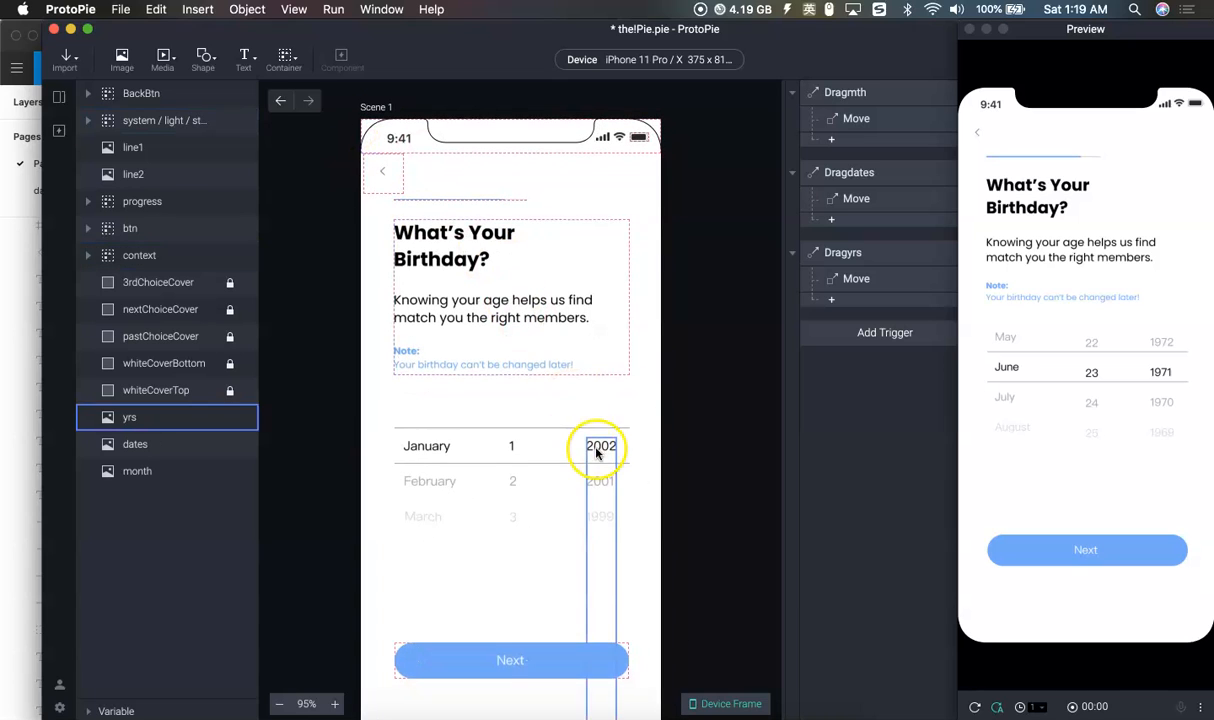
pyautogui.scroll(-1, 601, 447)
pyautogui.click(379, 347)
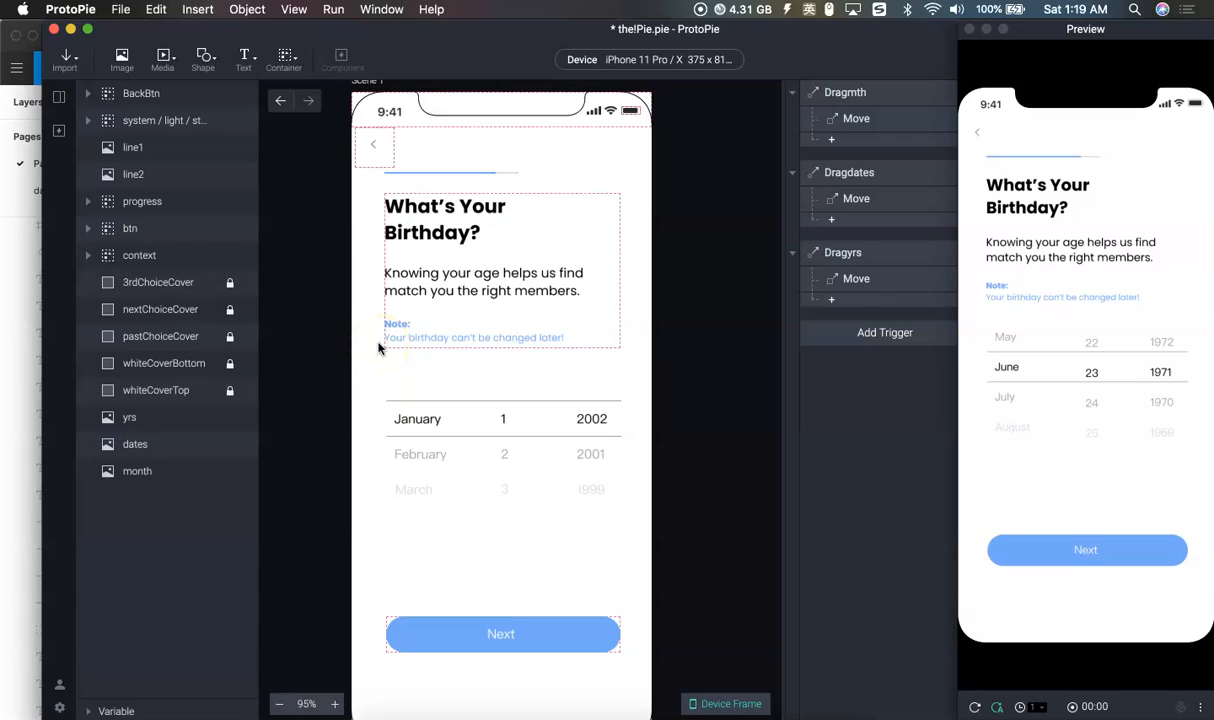
# Select the month, dates and yrs images in Scene 1 to examine how the picker columns are laid out
pyautogui.click(440, 494)
pyautogui.keyDown('shift'); pyautogui.click(507, 460); pyautogui.keyUp('shift')
pyautogui.click(591, 462)
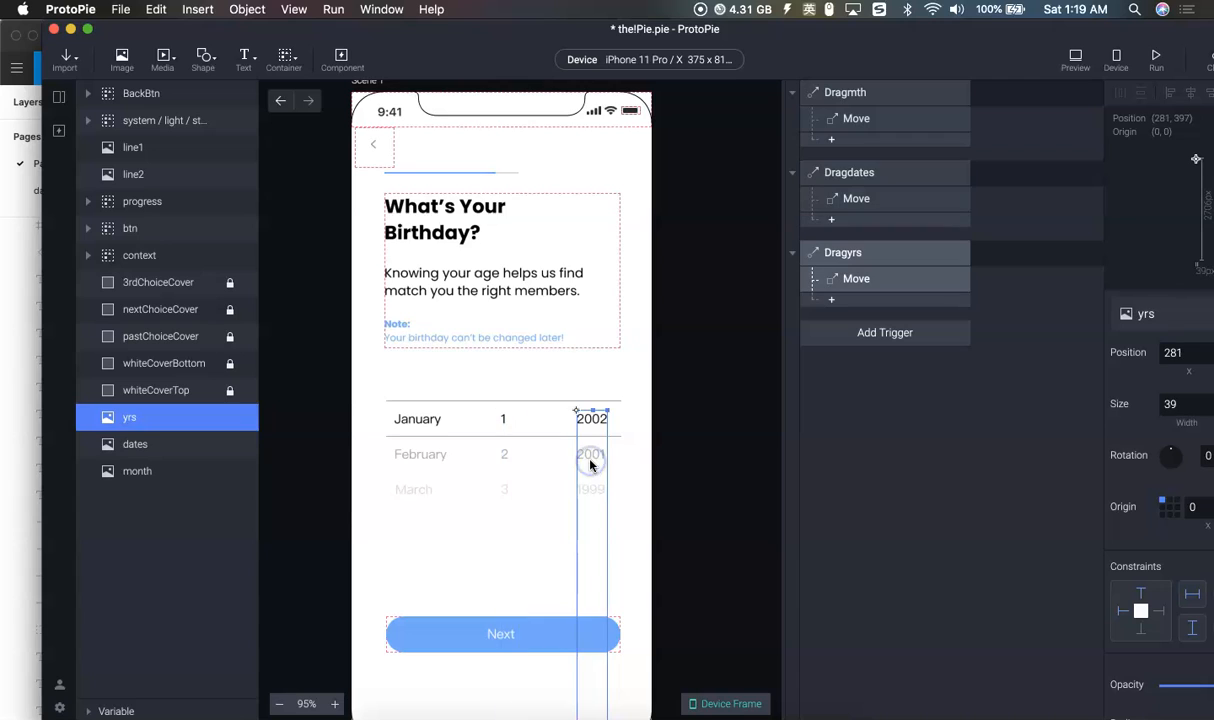
pyautogui.scroll(-1, 590, 465)
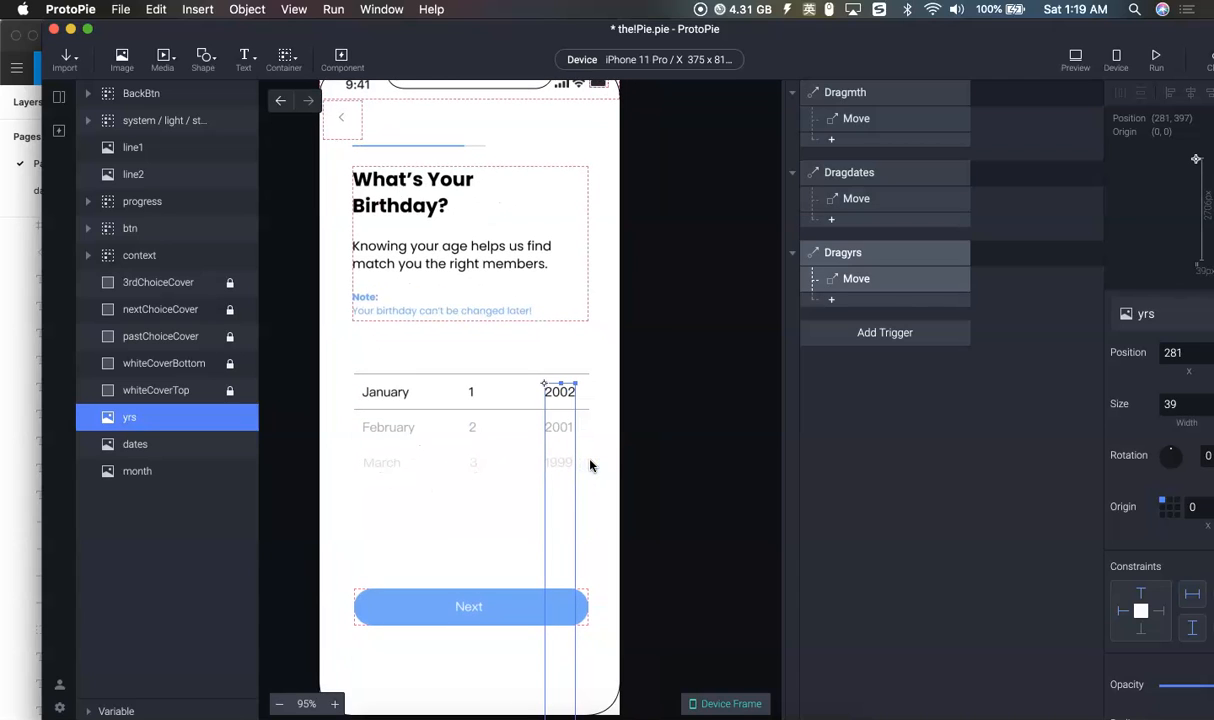
pyautogui.click(590, 434)
pyautogui.scroll(-1, 494, 305)
pyautogui.scroll(-2, 477, 318)
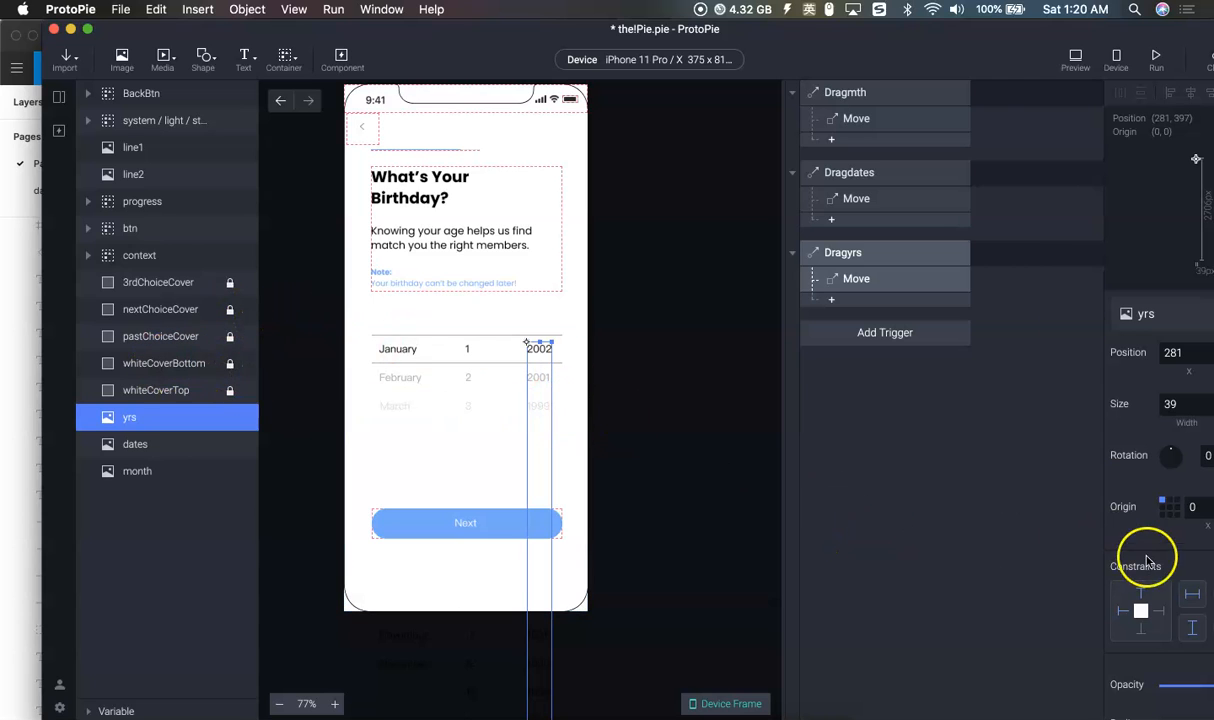
# Examine the Min Y and Max Y limits of the Move response under the Dragmth trigger
pyautogui.moveTo(968, 30); pyautogui.dragTo(816, 22)
pyautogui.scroll(-5, 975, 420)
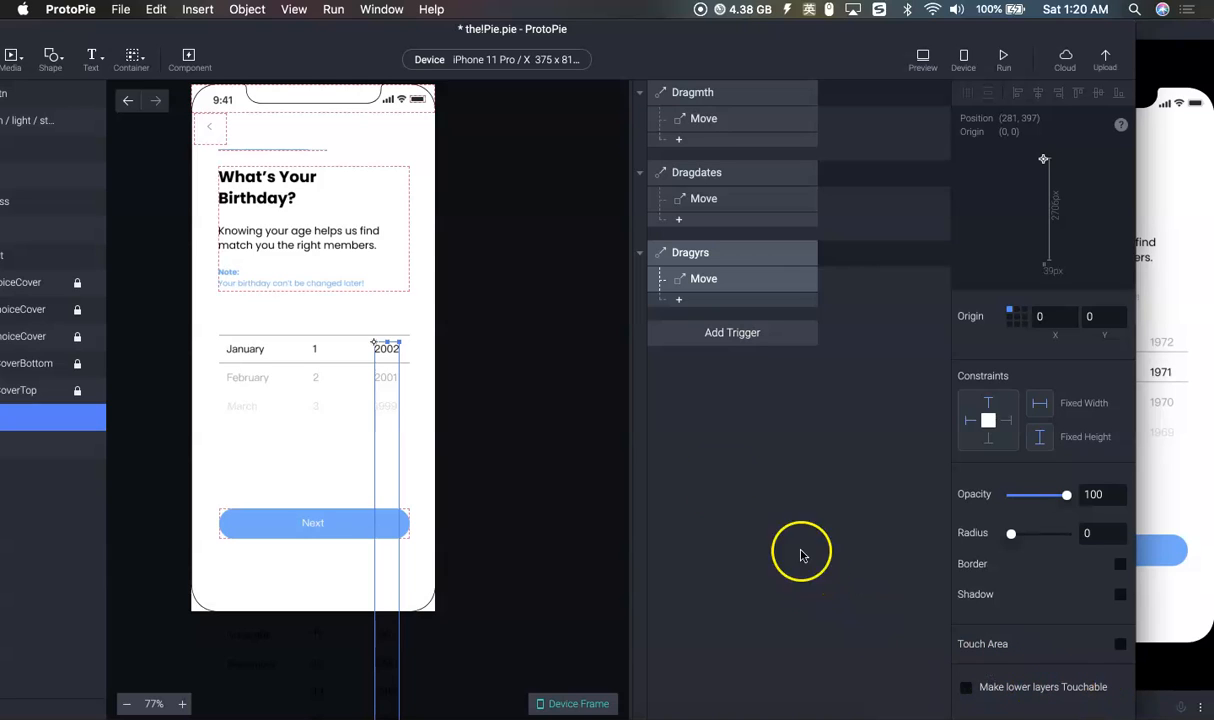
pyautogui.click(730, 118)
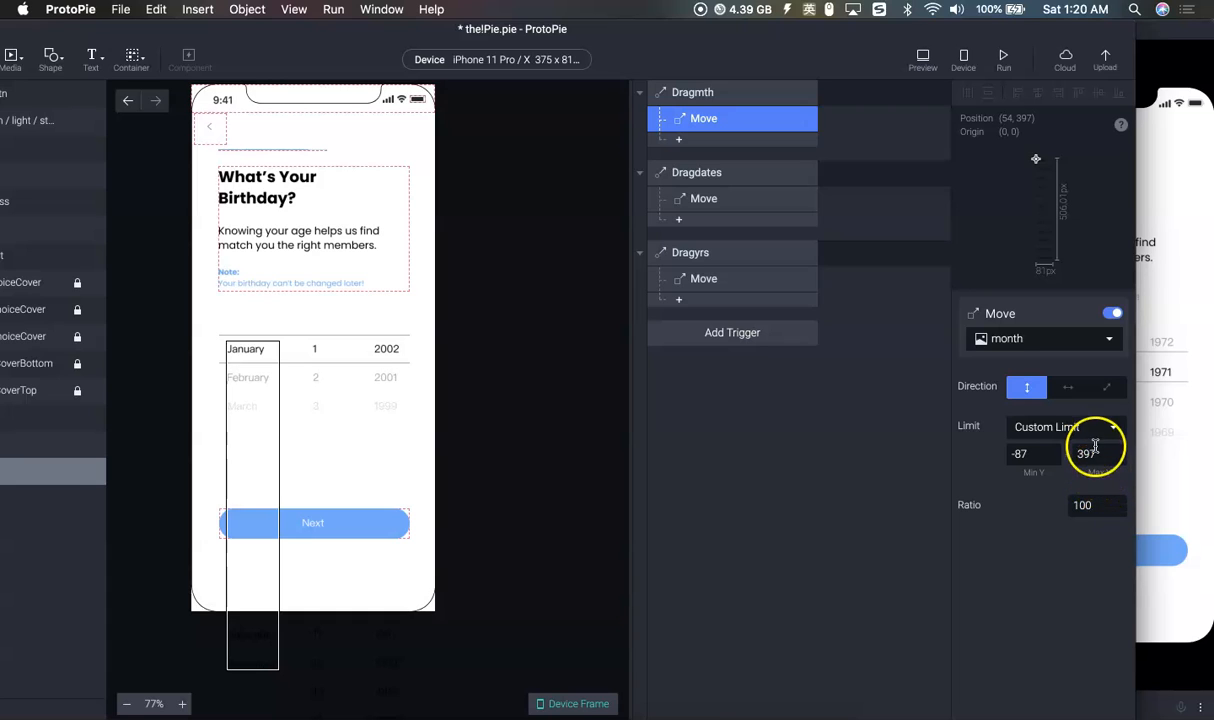
pyautogui.click(1034, 450)
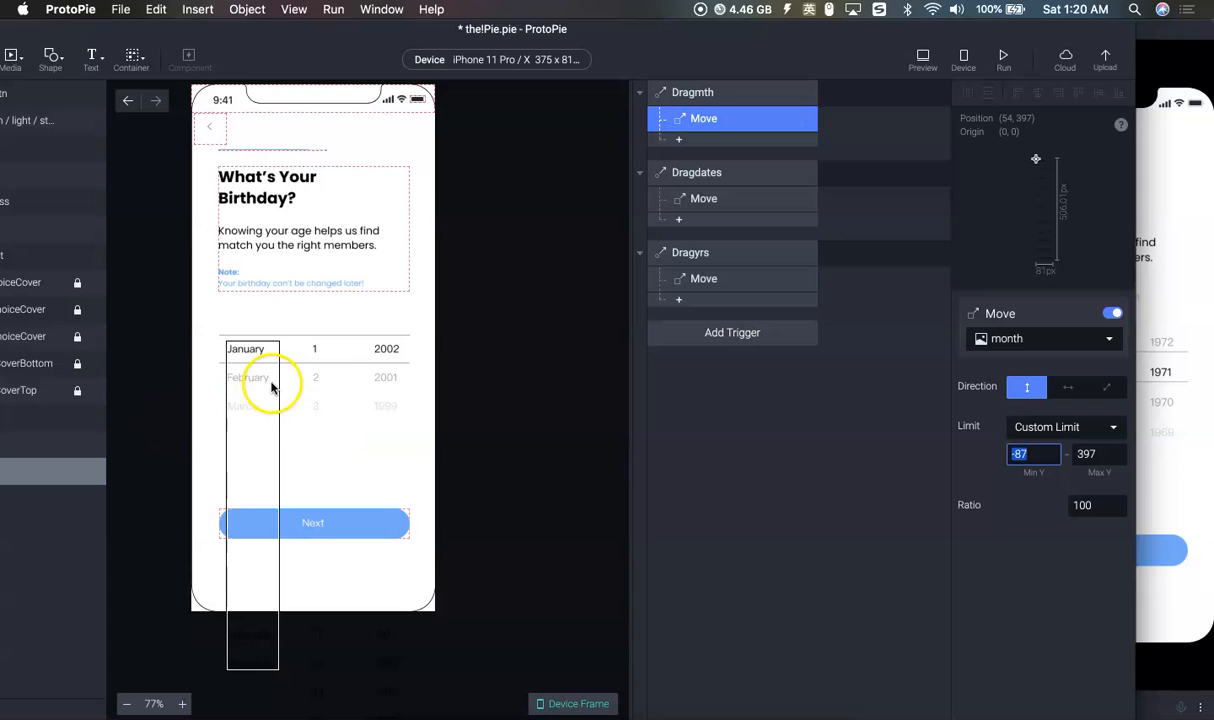
pyautogui.scroll(-1, 268, 388)
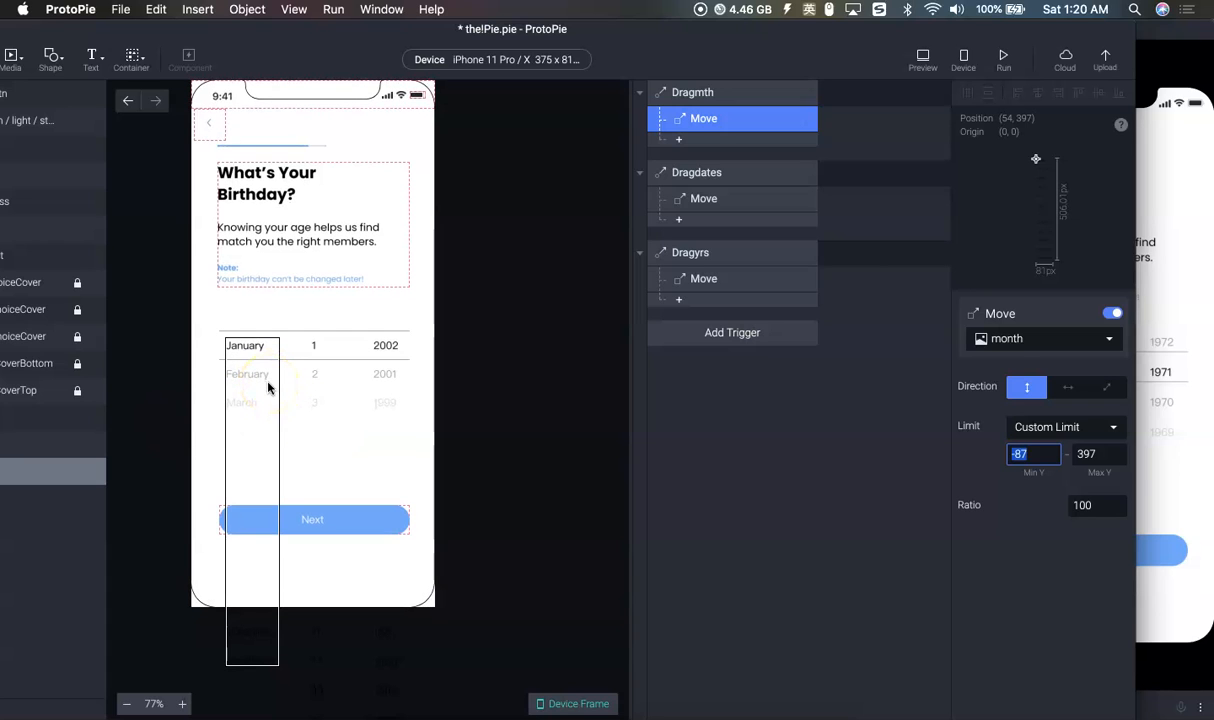